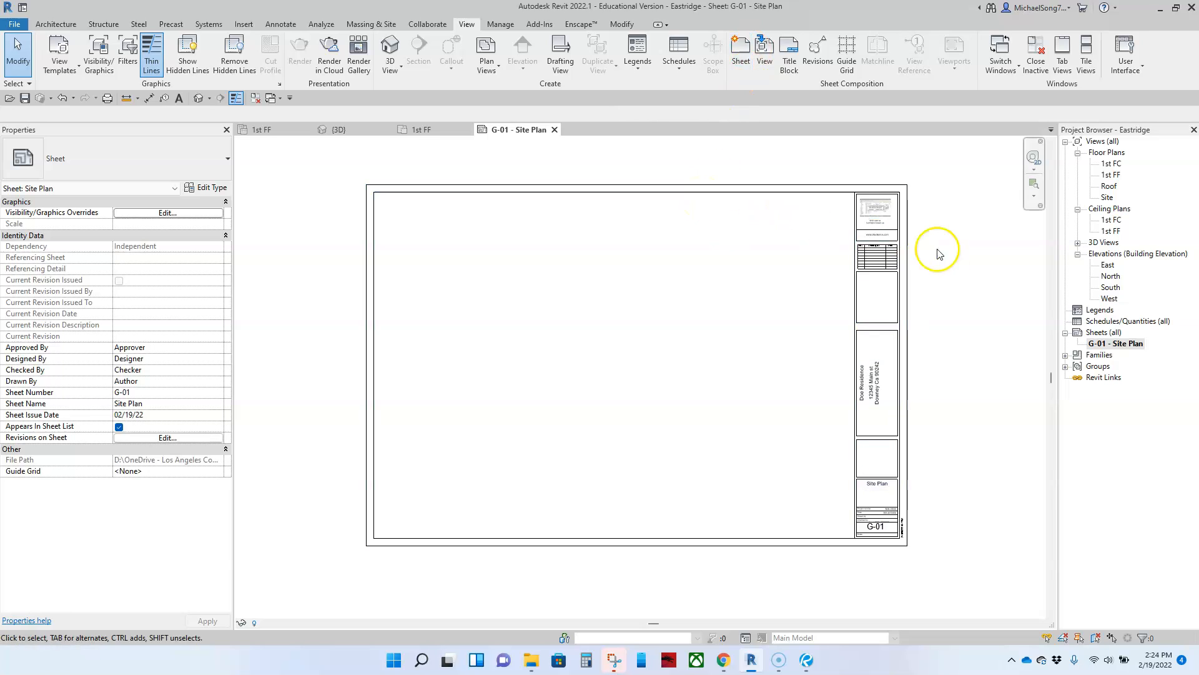
Duplicate the Site Plan sheet three times in a chain, creating sheets G-02, G-03 and G-04
right_click(1118, 348)
mouse_move(1076, 421)
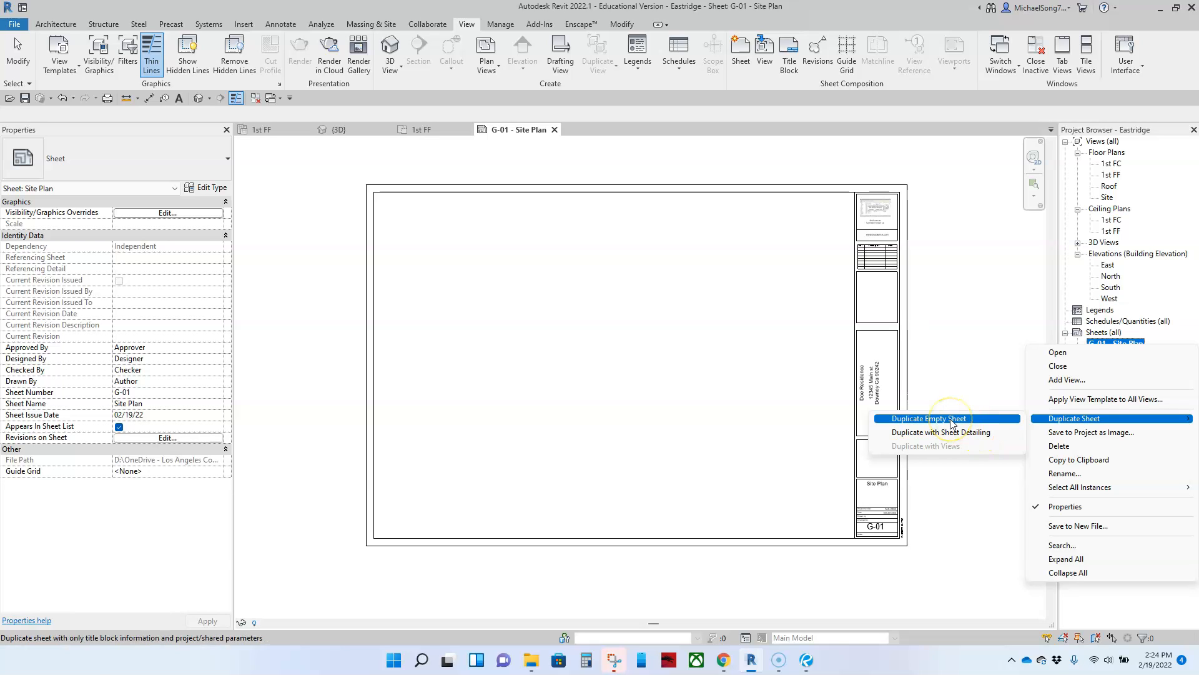
click(982, 437)
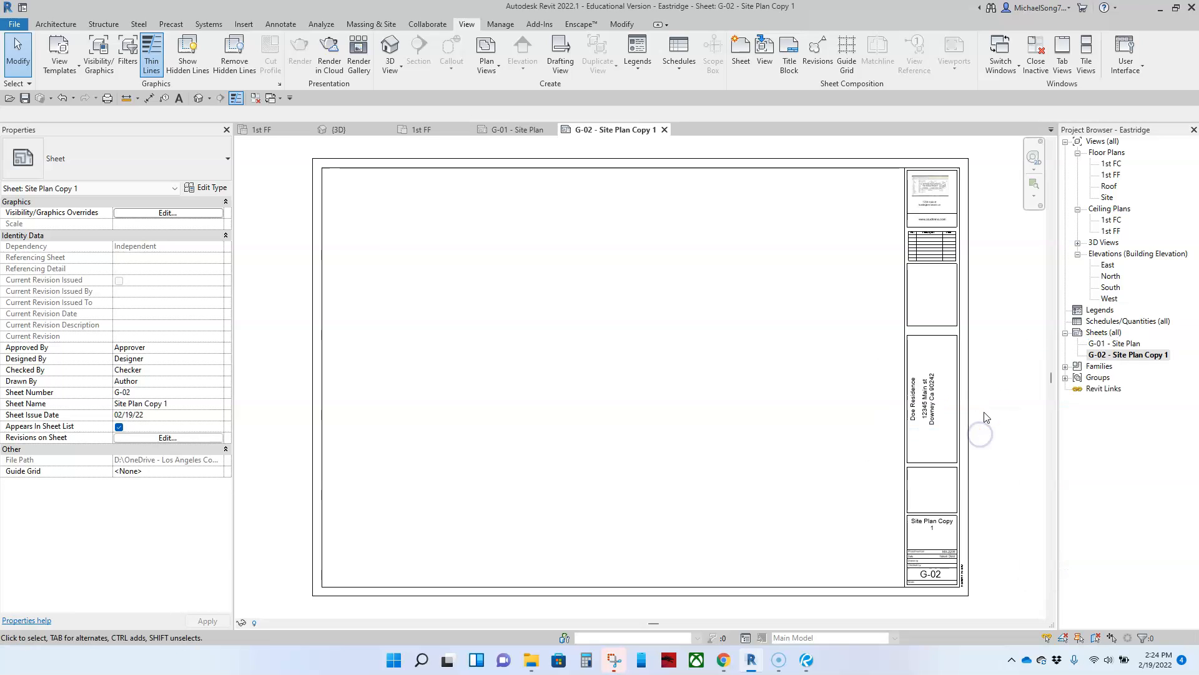
right_click(1121, 356)
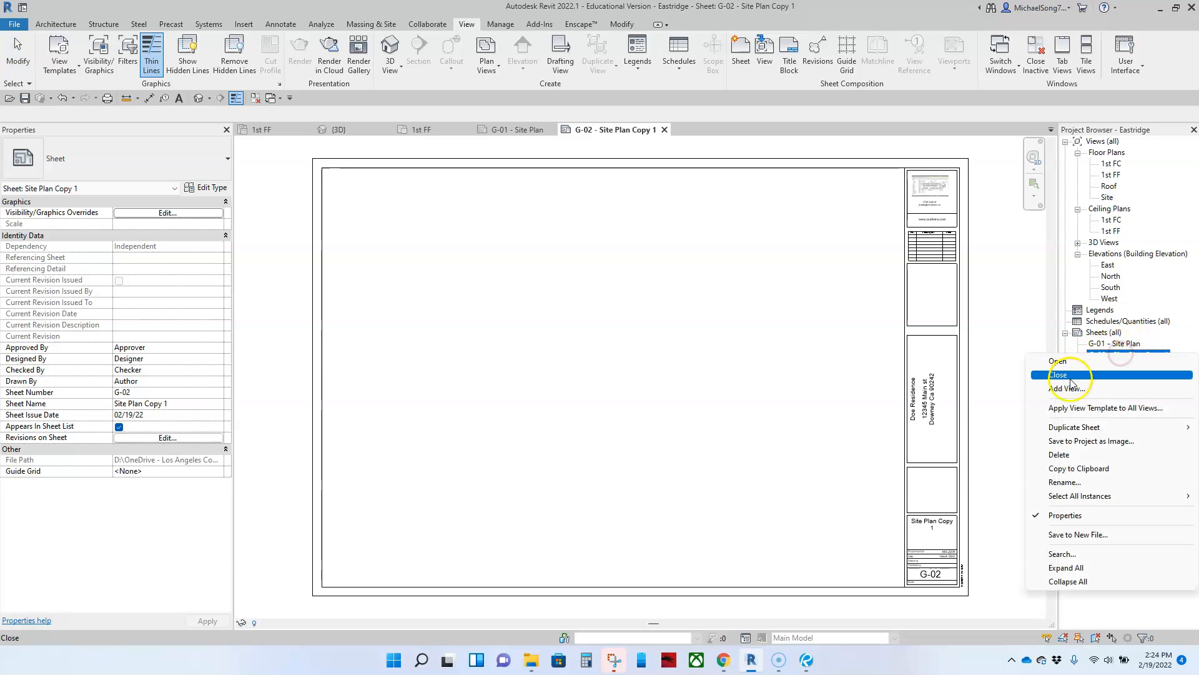
mouse_move(1054, 427)
click(965, 441)
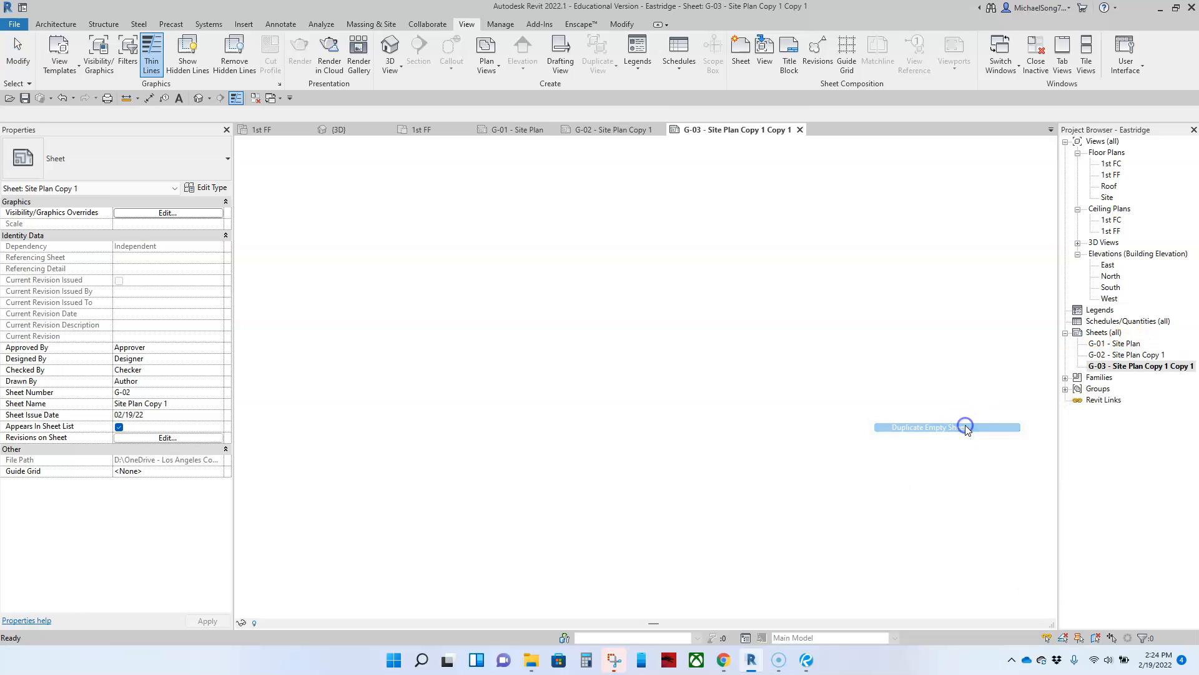
right_click(1121, 367)
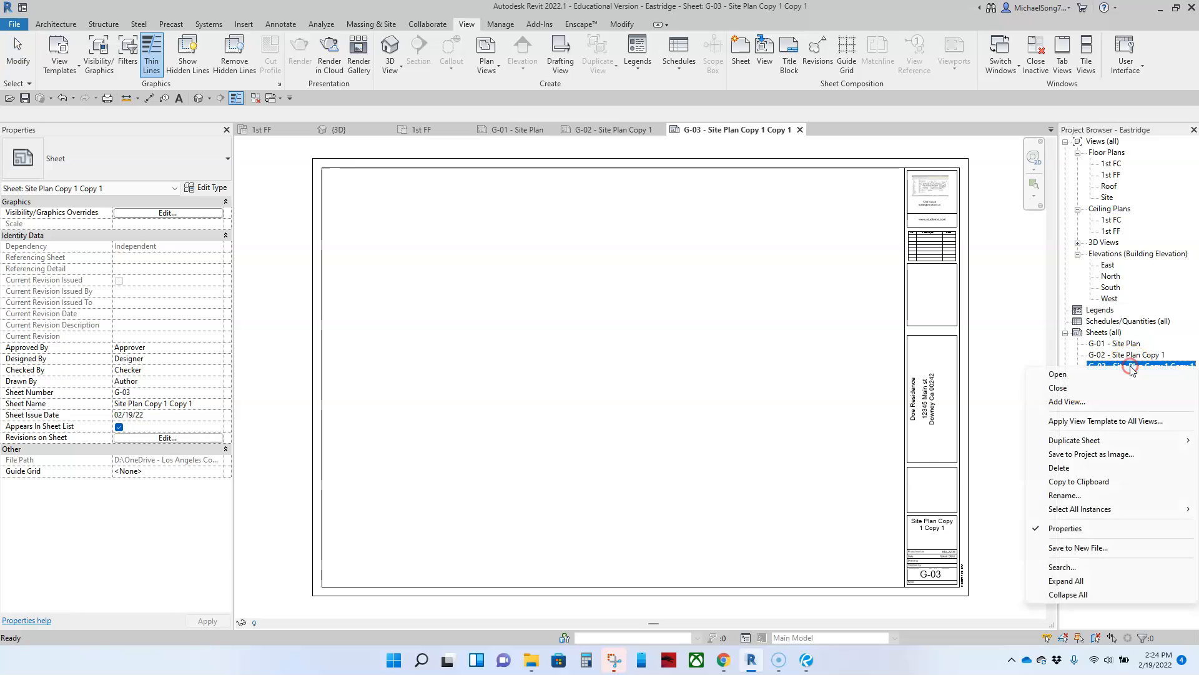
mouse_move(1075, 441)
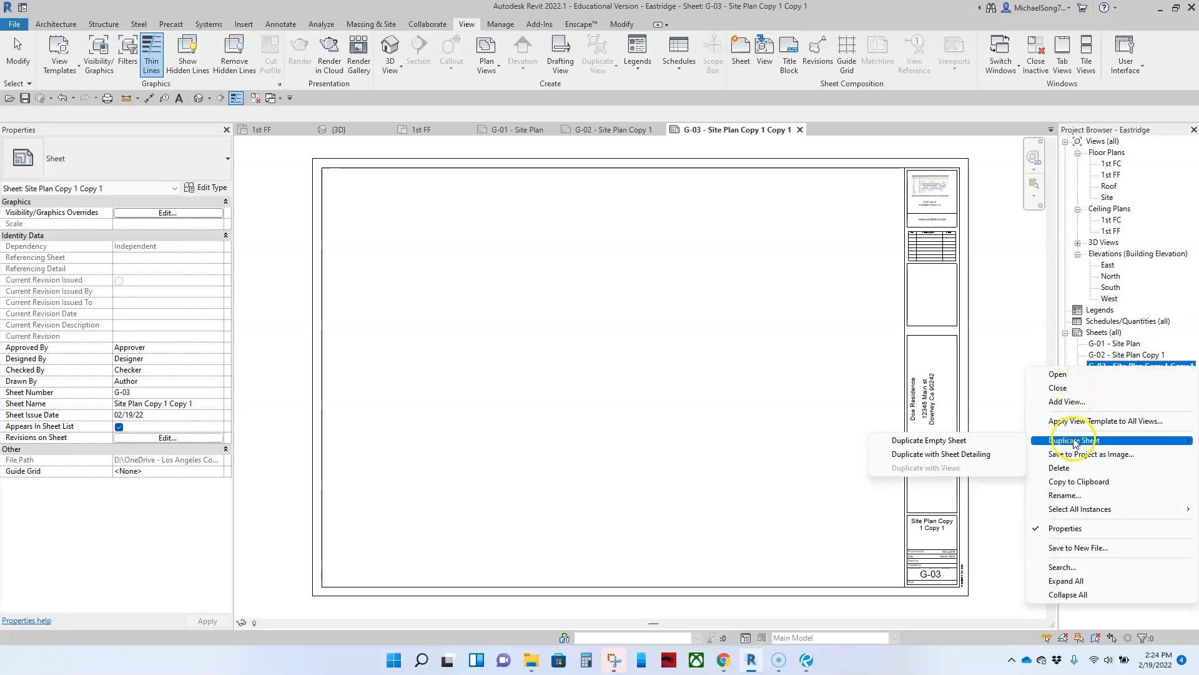
click(954, 443)
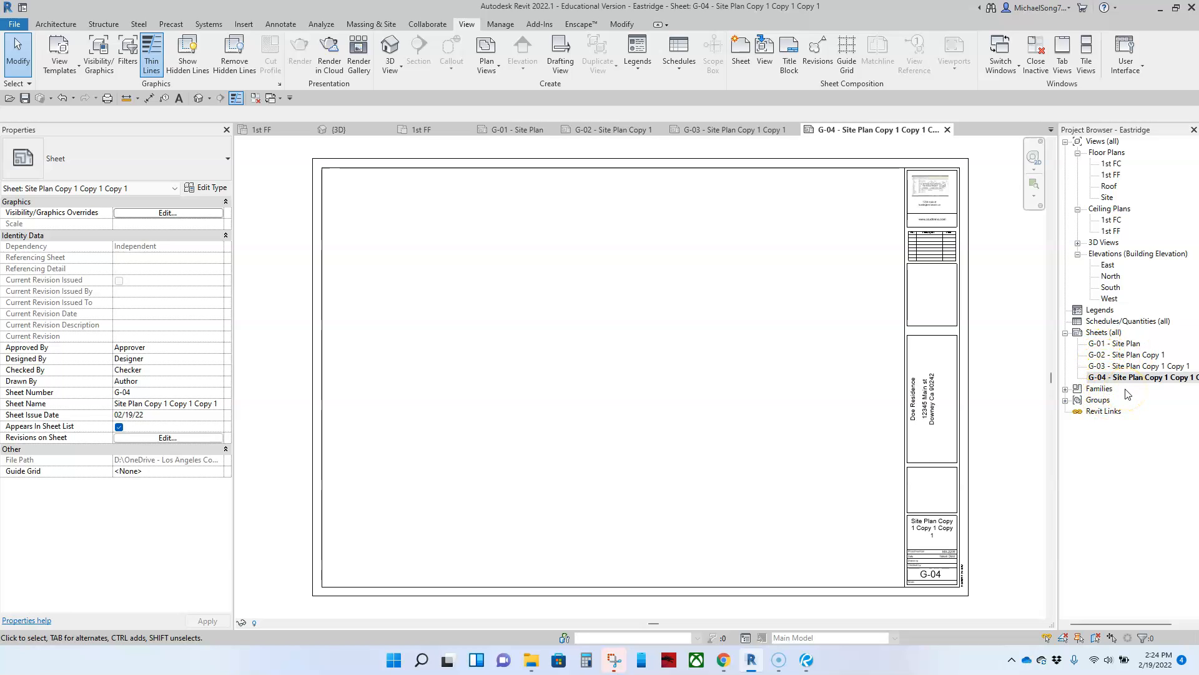
Review page 6 of the Eastridge_RTI set in Bluebeam Revu, then return to Revit
click(807, 666)
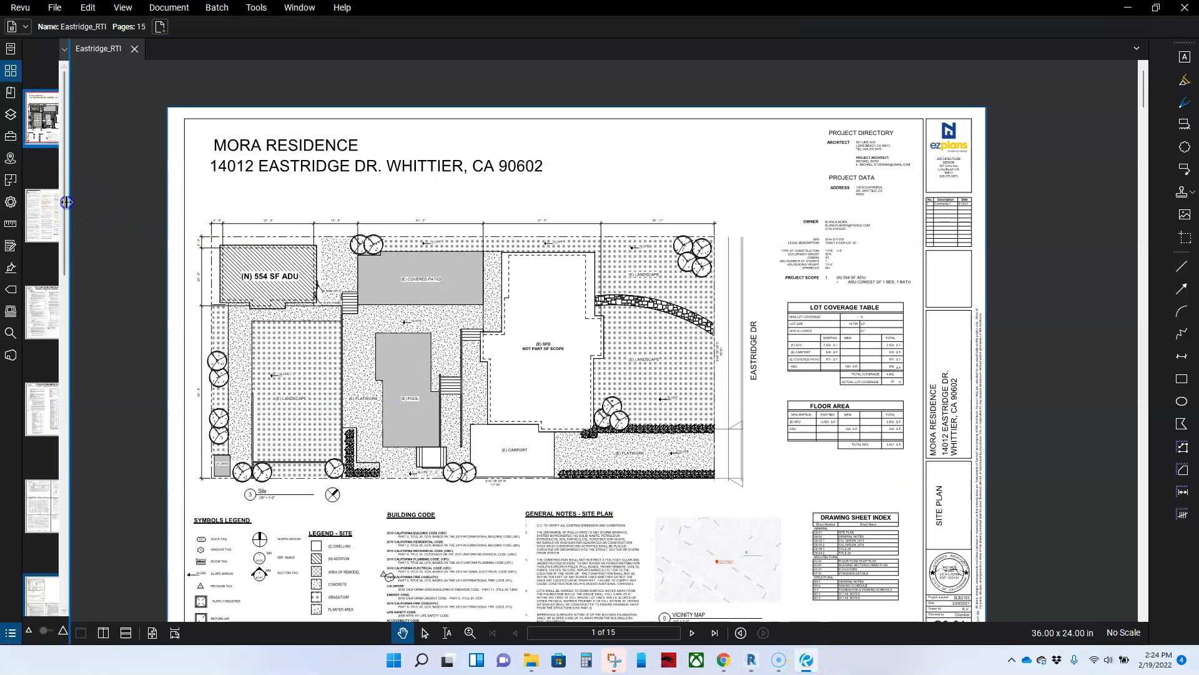
drag(66, 202, 200, 201)
click(157, 313)
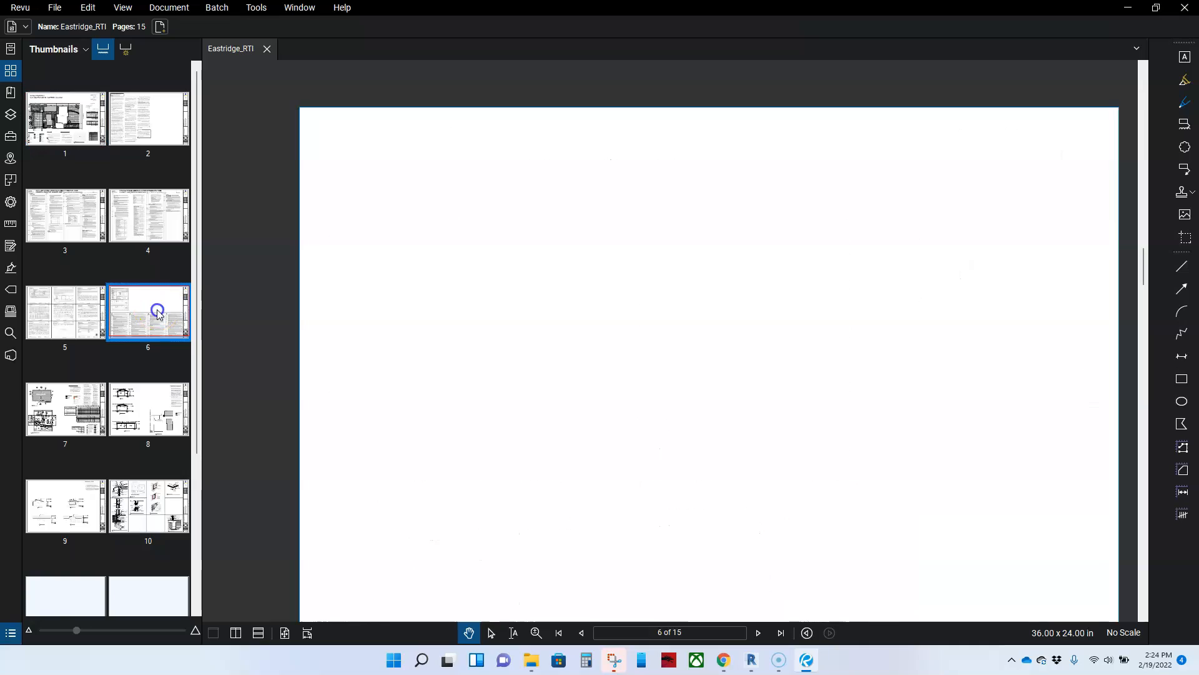
scroll(836, 500, down, 3)
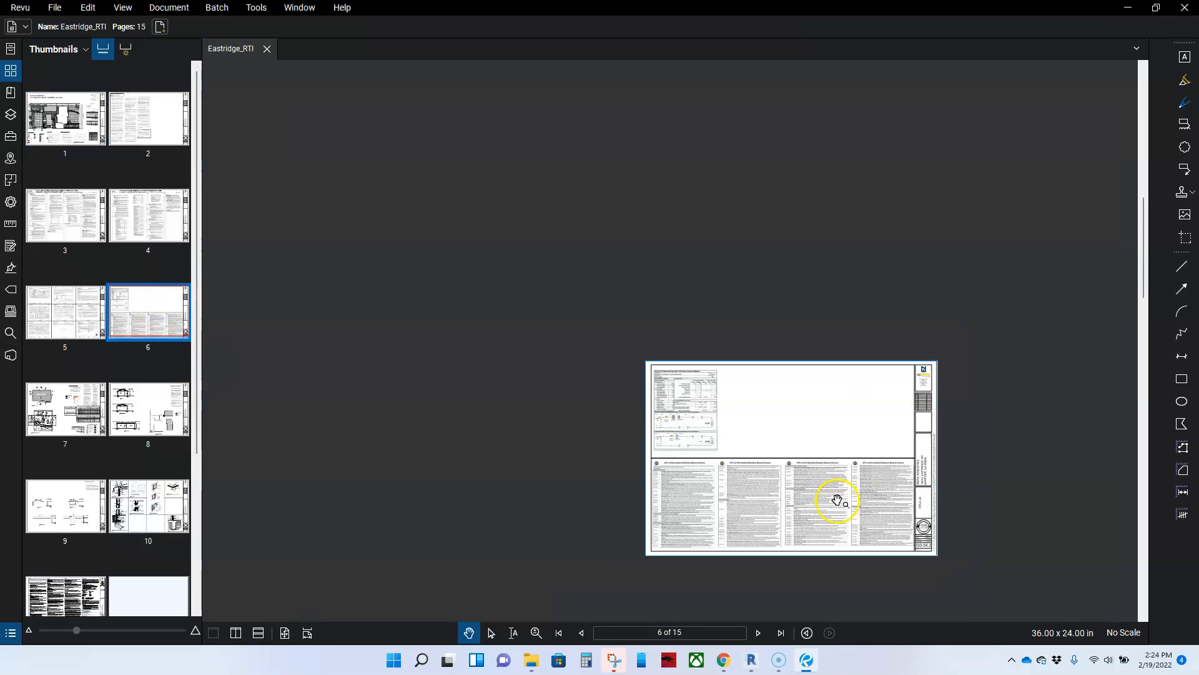
scroll(837, 500, up, 3)
scroll(972, 567, up, 3)
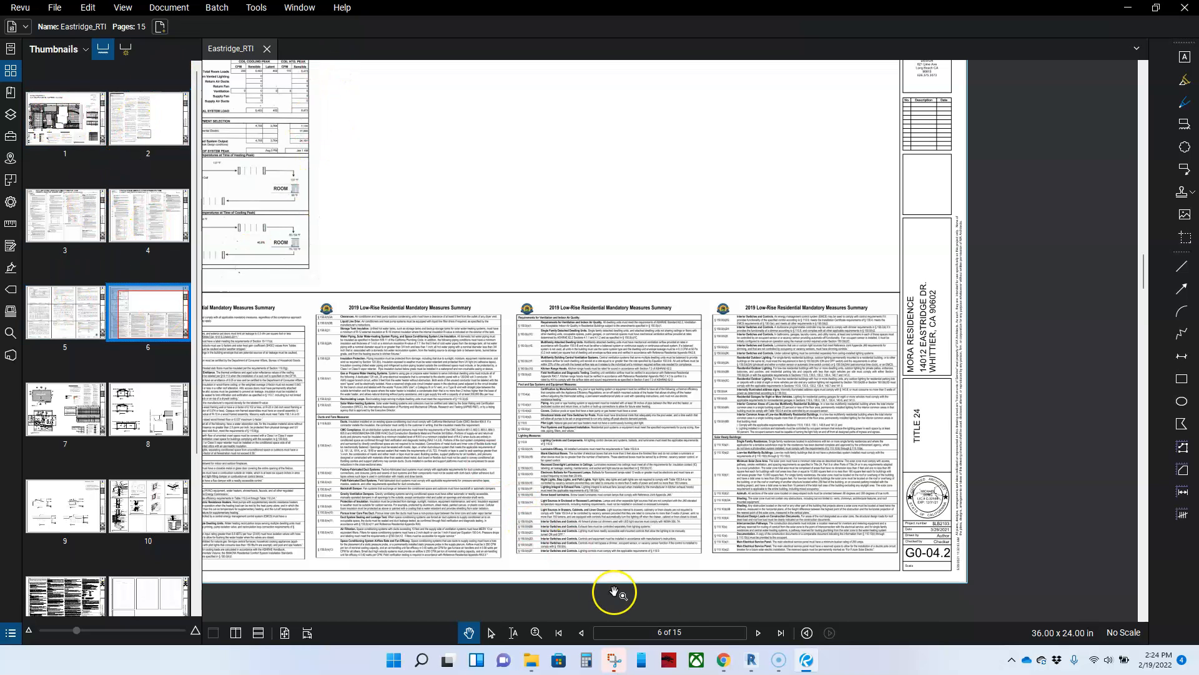
click(751, 660)
Duplicate G-04 into G-05 and G-05 into G-06, then select sheet G-06
right_click(1118, 378)
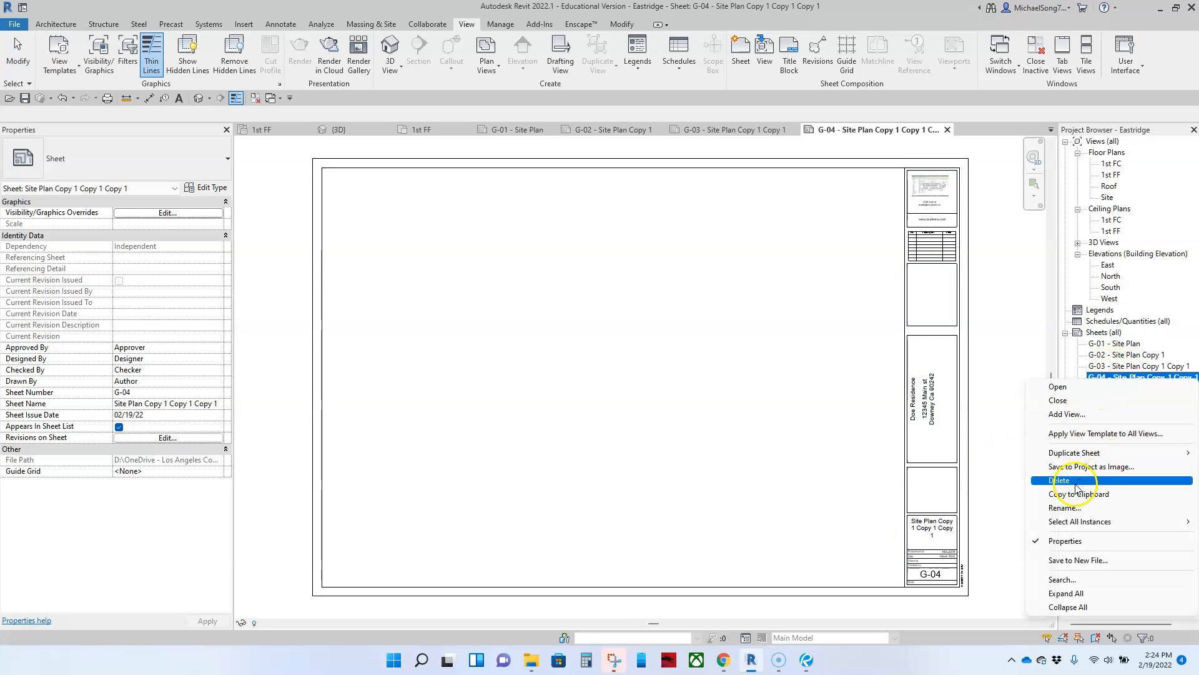
mouse_move(1050, 459)
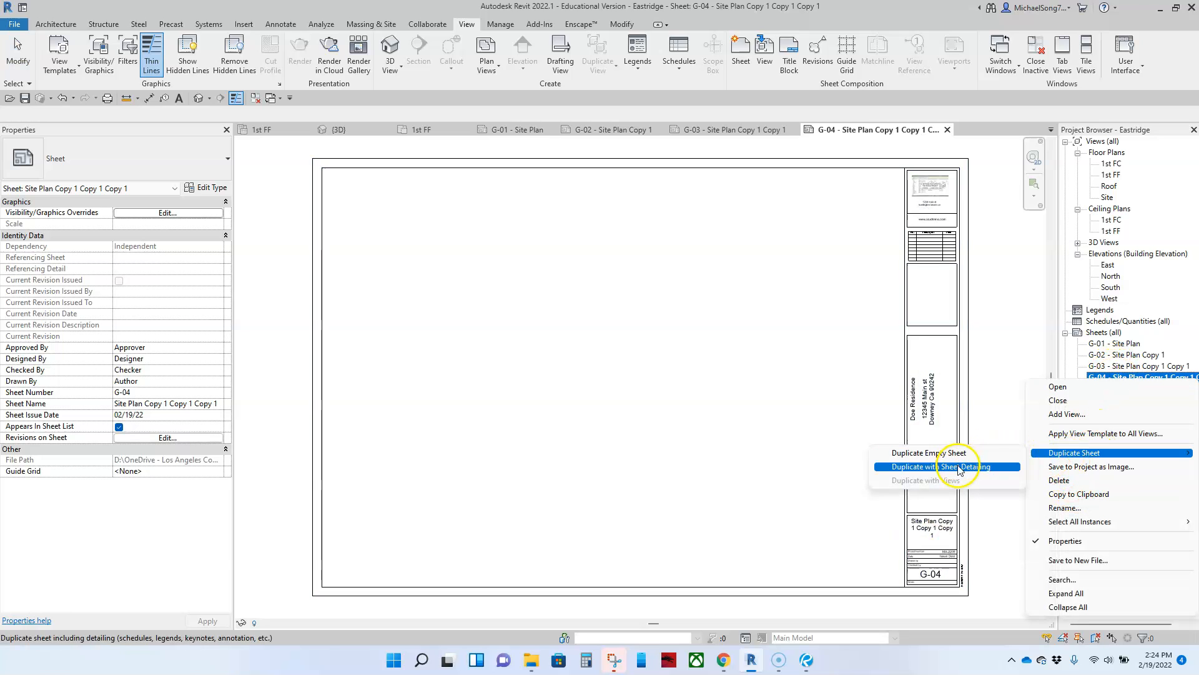
click(945, 452)
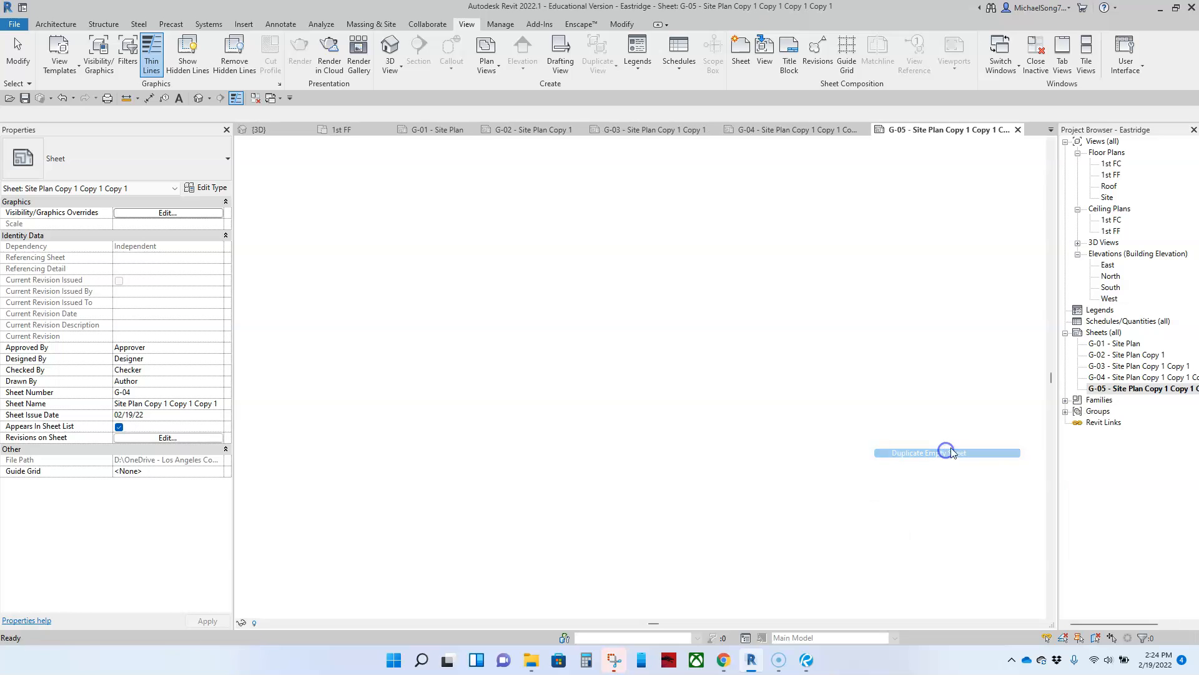
right_click(1112, 389)
mouse_move(1060, 470)
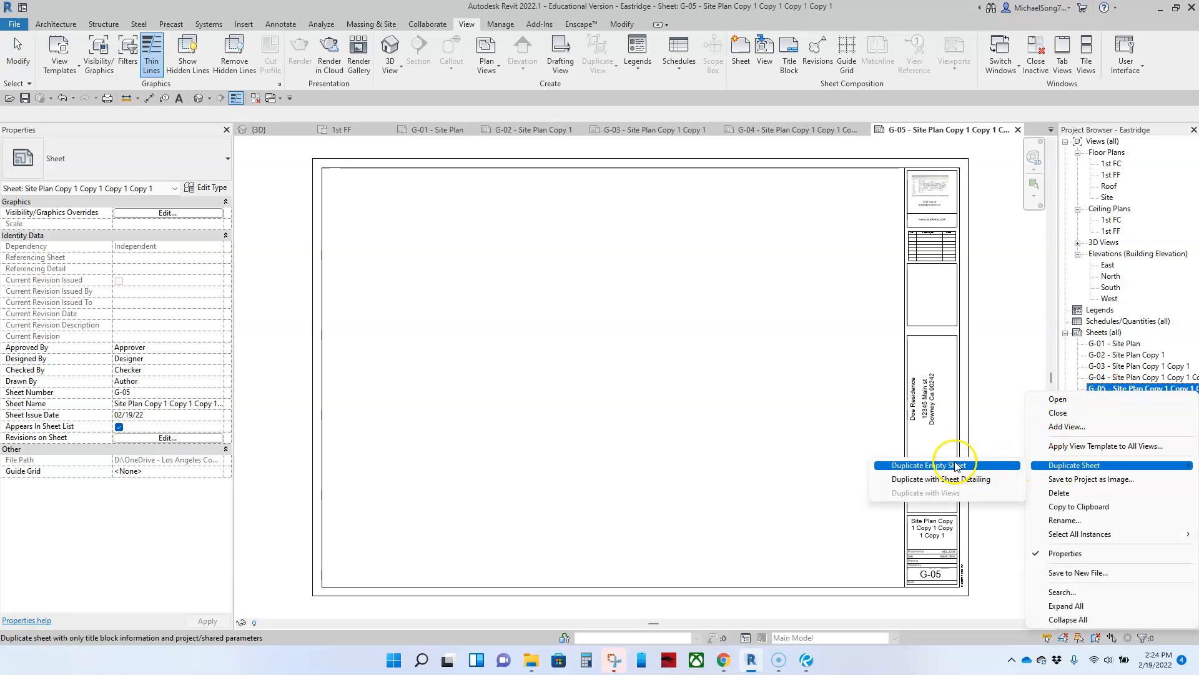
click(935, 467)
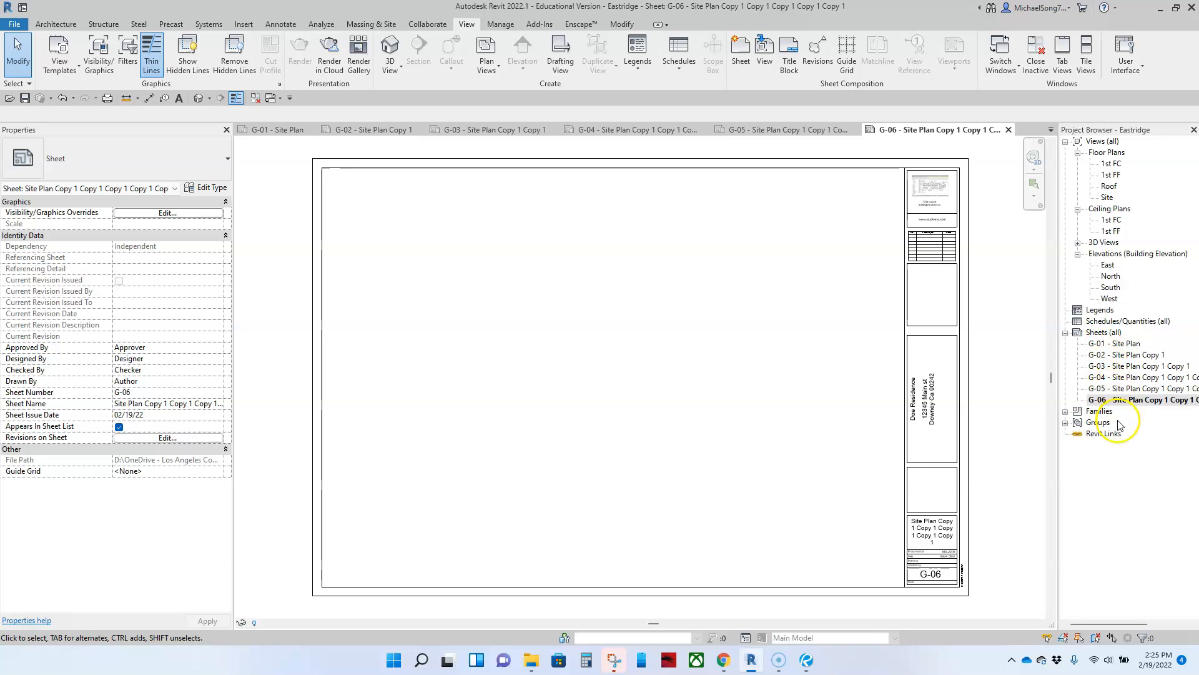
click(1138, 403)
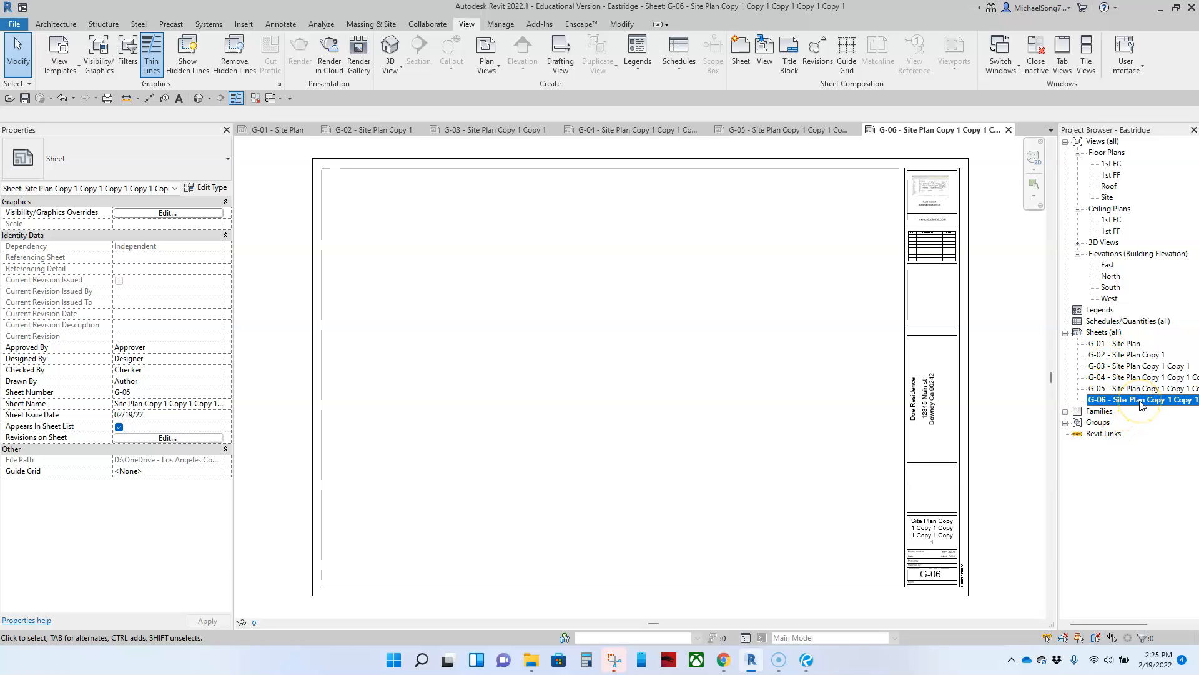
Change sheet G-06 to number A-01 with the name Demo Plan
right_click(1139, 403)
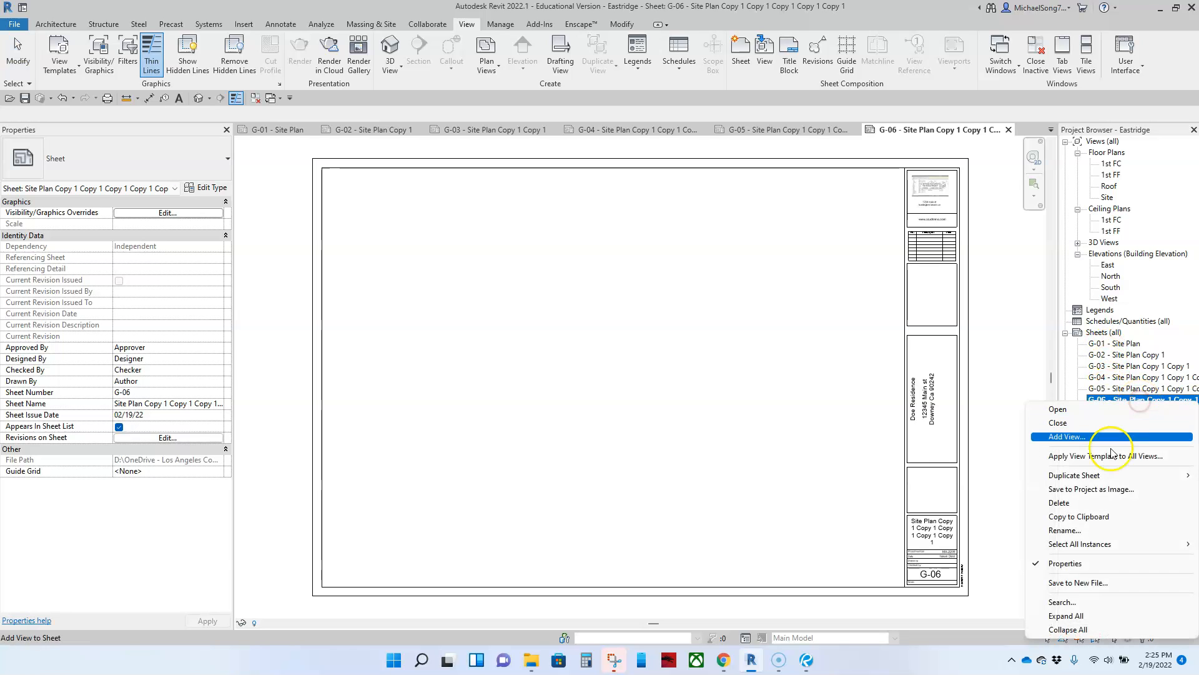
click(1095, 530)
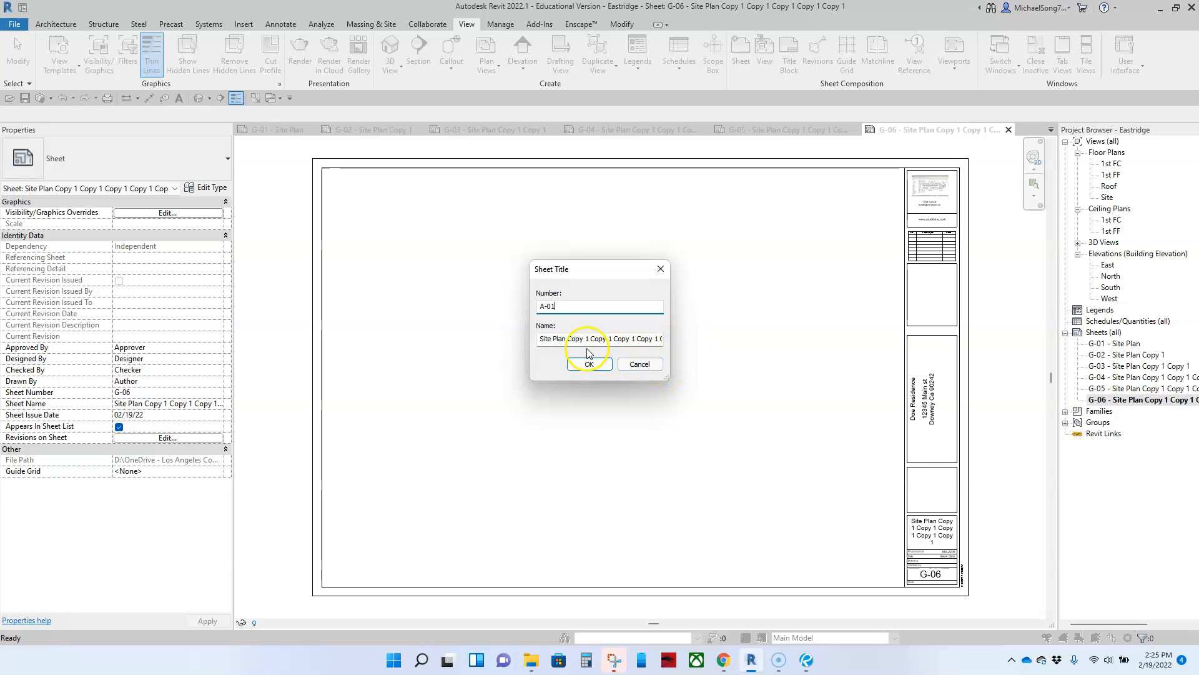
drag(540, 337, 718, 341)
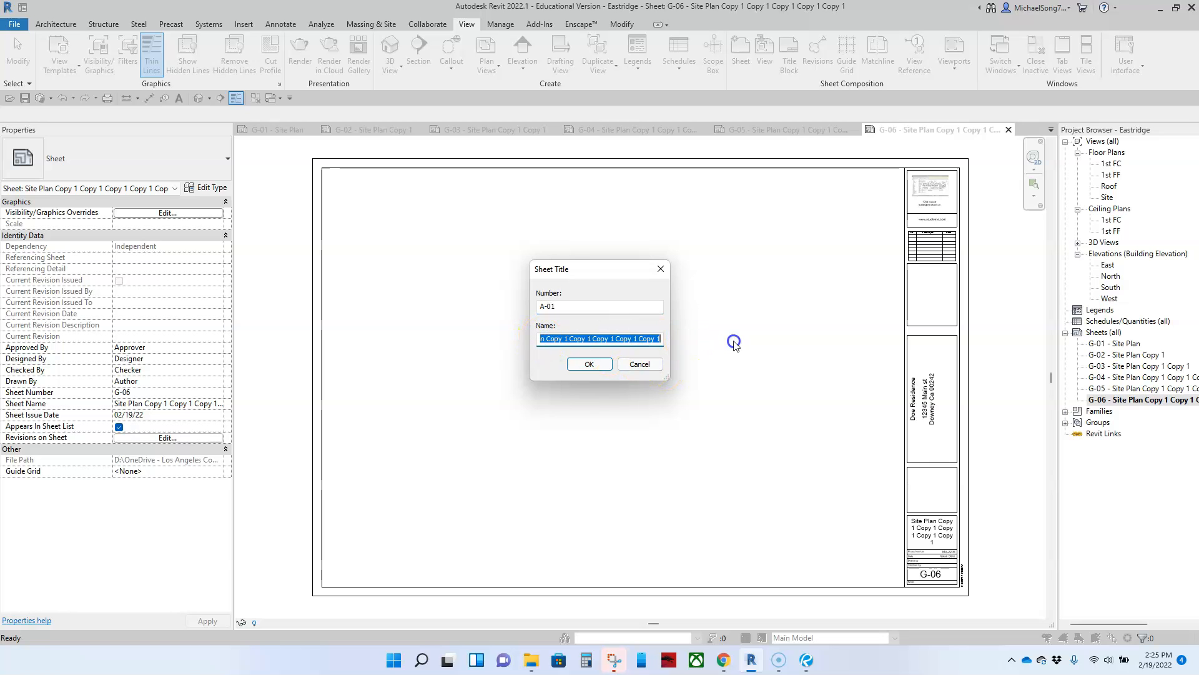
text(Demo Plan)
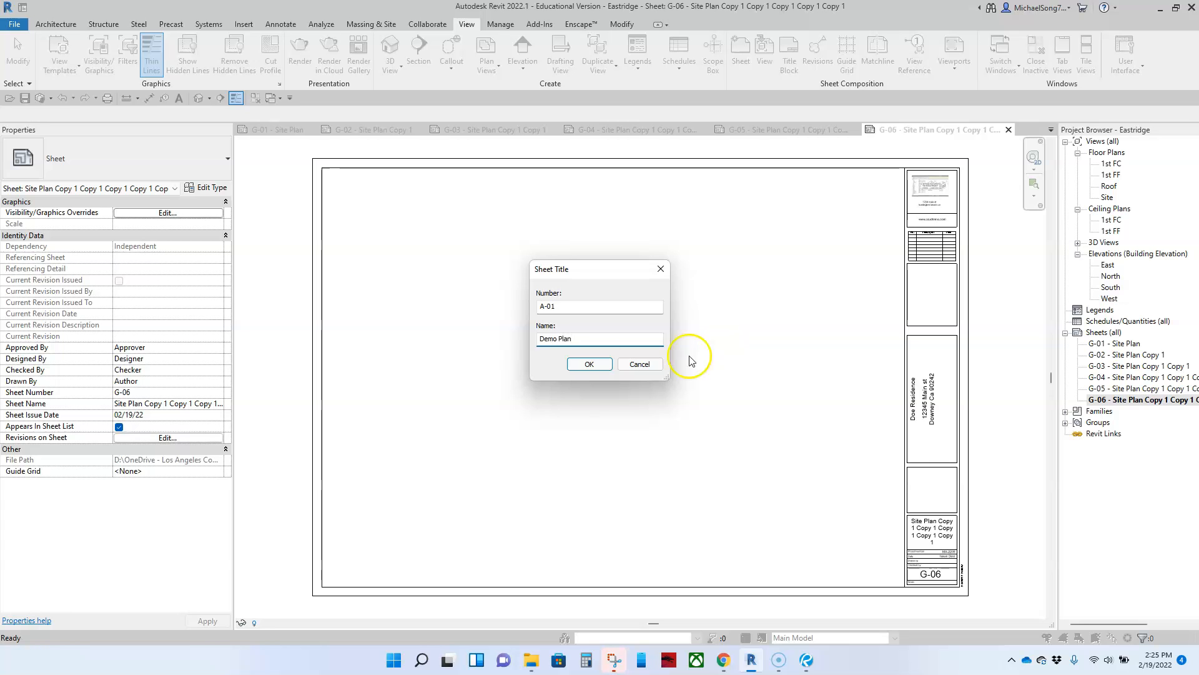
click(589, 365)
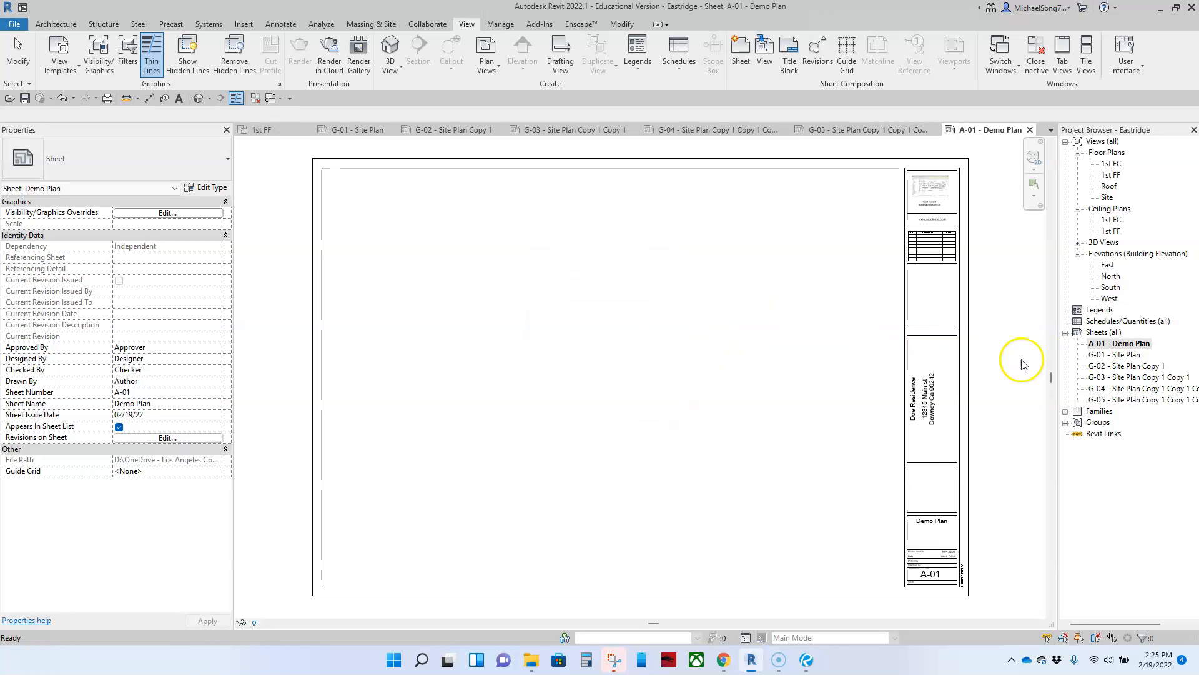
Duplicate the Demo Plan sheet as A-02, then copy A-02 with detailing as A-03
right_click(1123, 346)
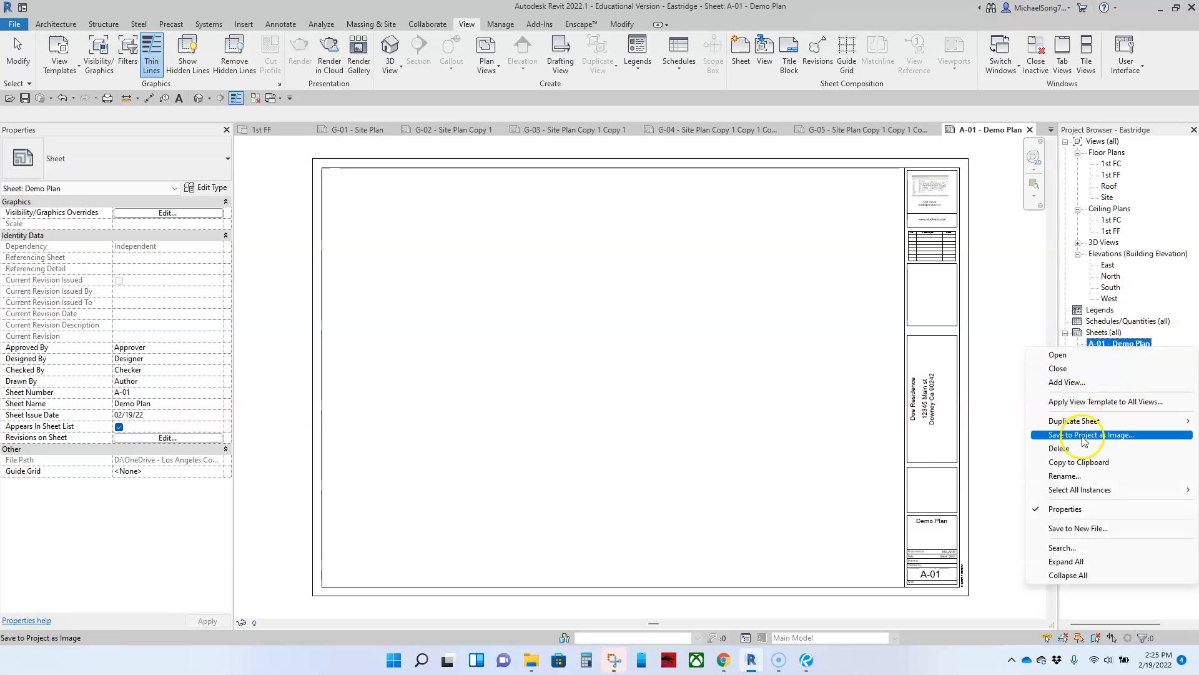
mouse_move(1075, 425)
click(962, 416)
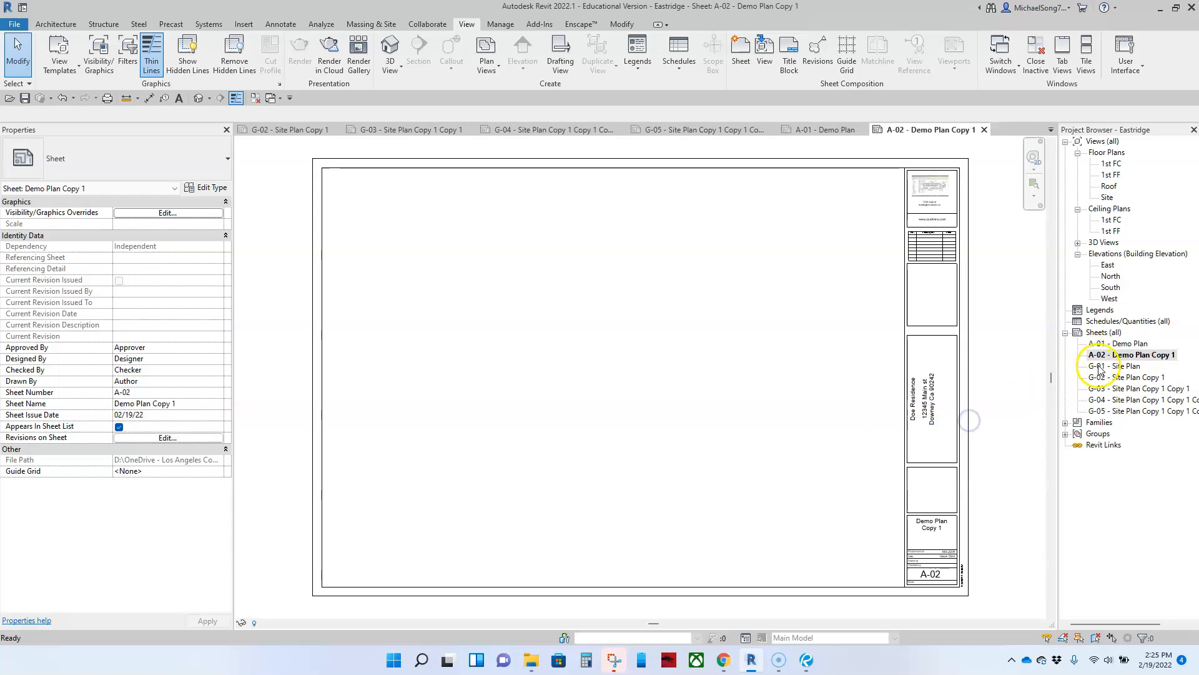
right_click(1106, 355)
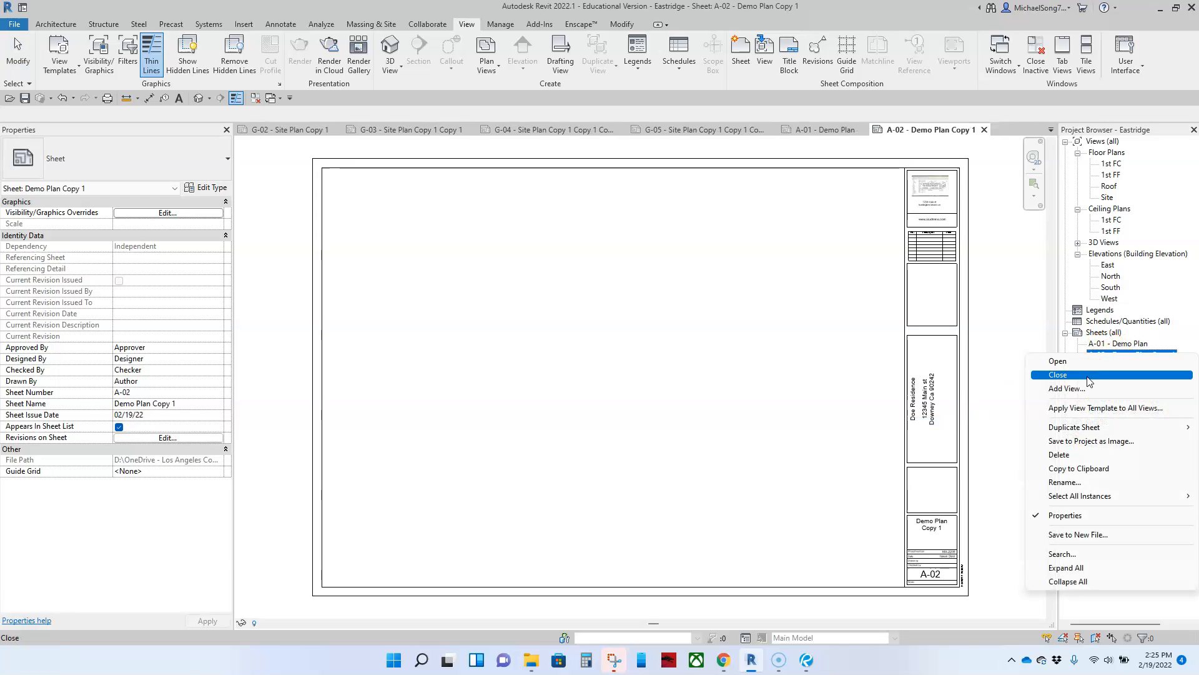
mouse_move(1076, 427)
click(940, 440)
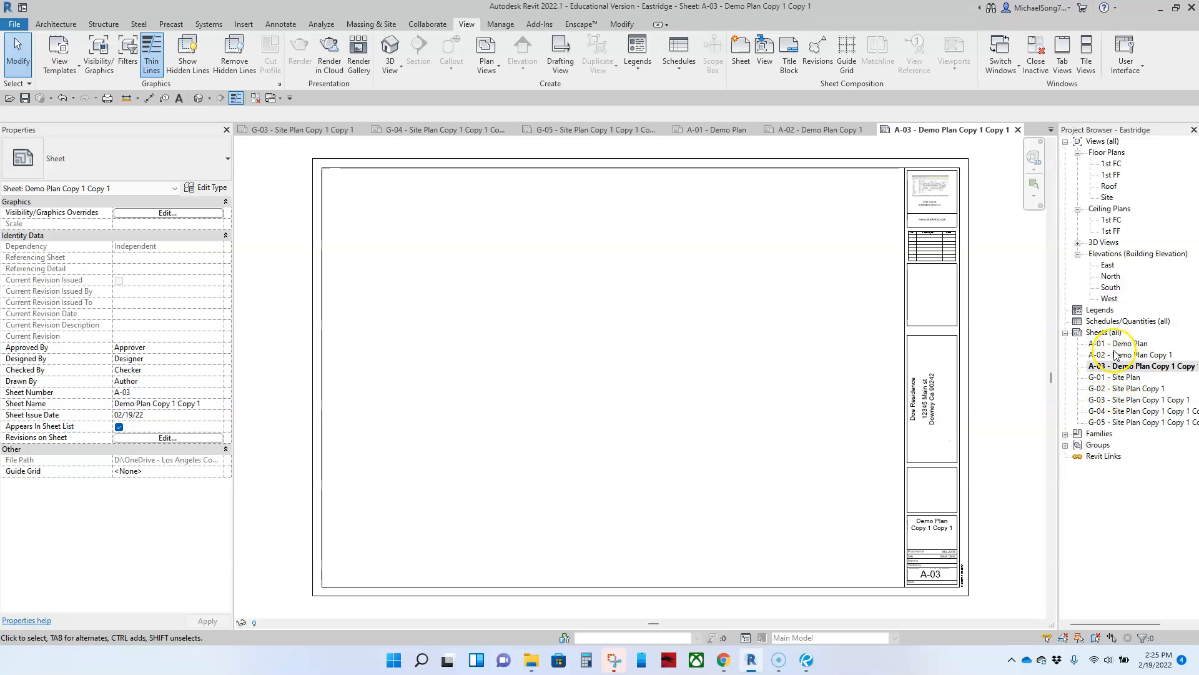
Create empty copies A-04 and A-05 in turn, then open sheet A-05
right_click(1124, 368)
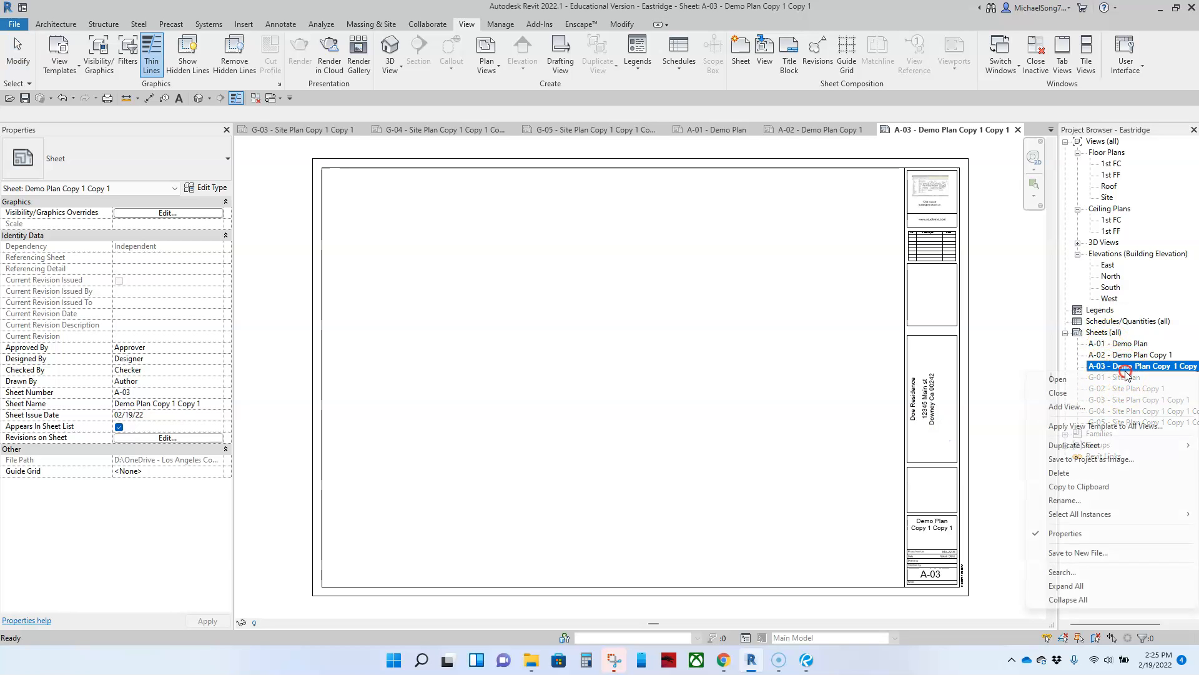
mouse_move(1071, 445)
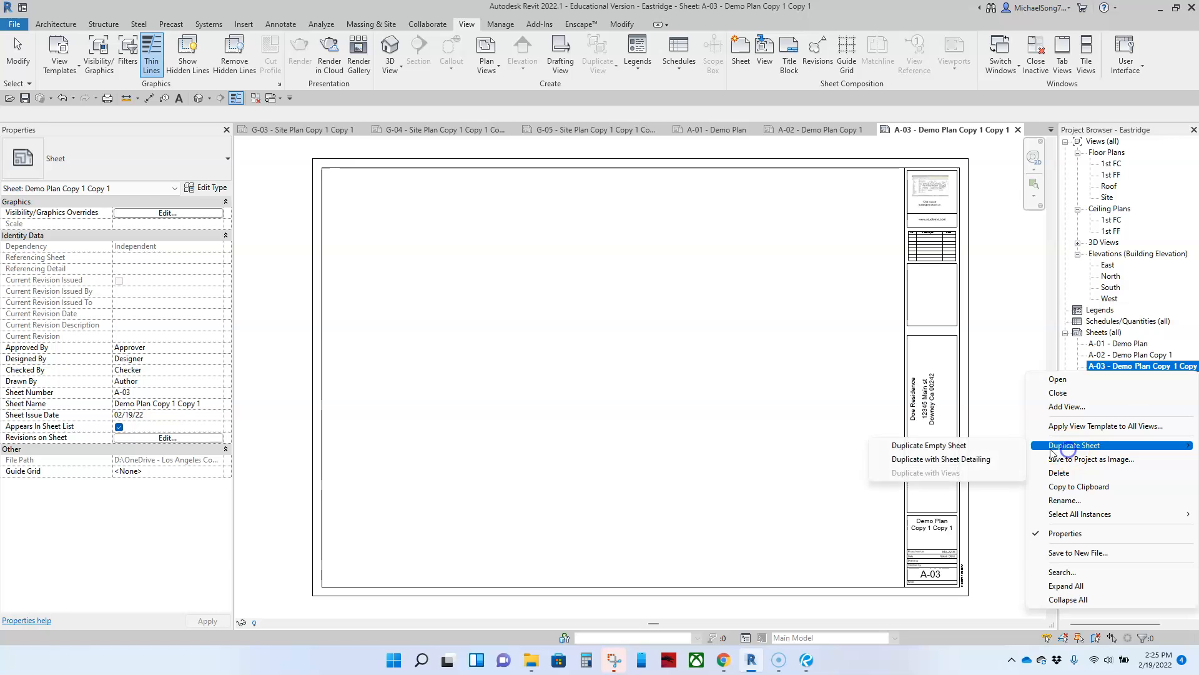
click(964, 447)
right_click(1103, 378)
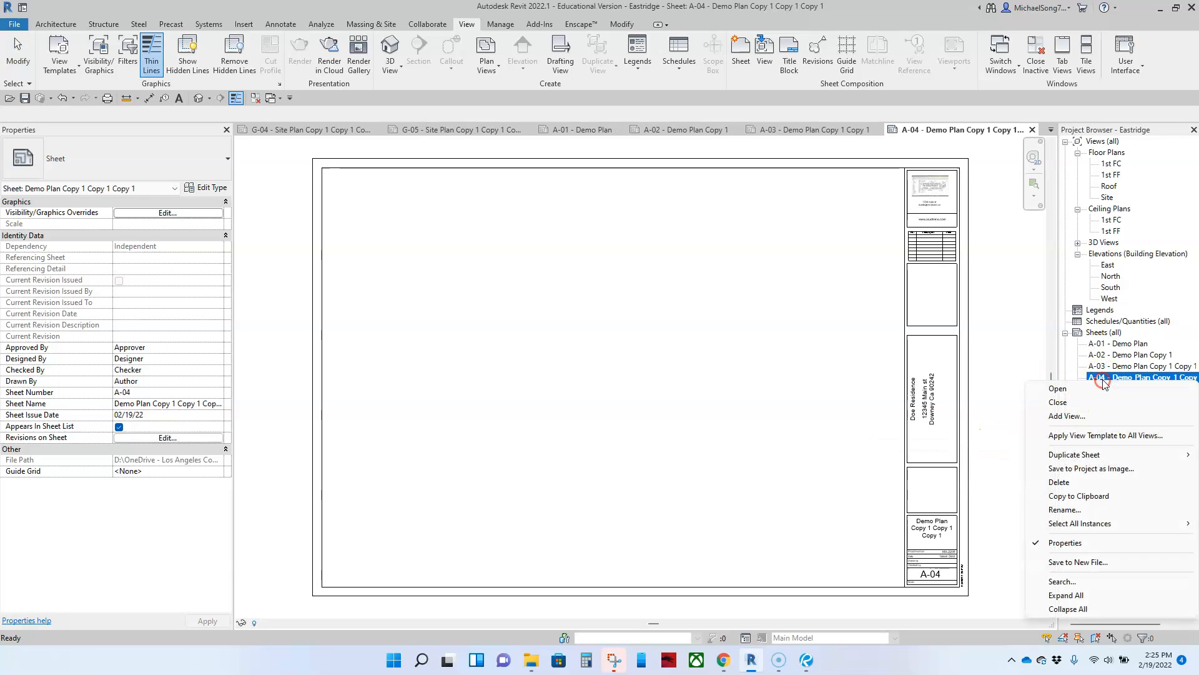
mouse_move(1070, 451)
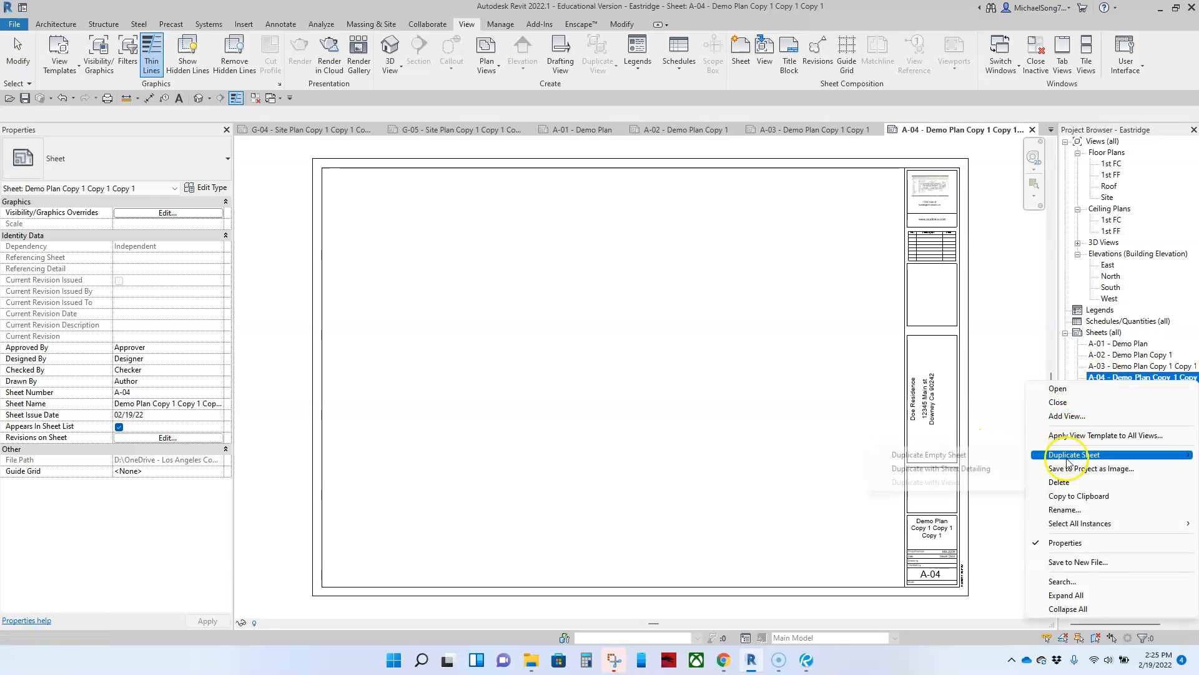
click(960, 452)
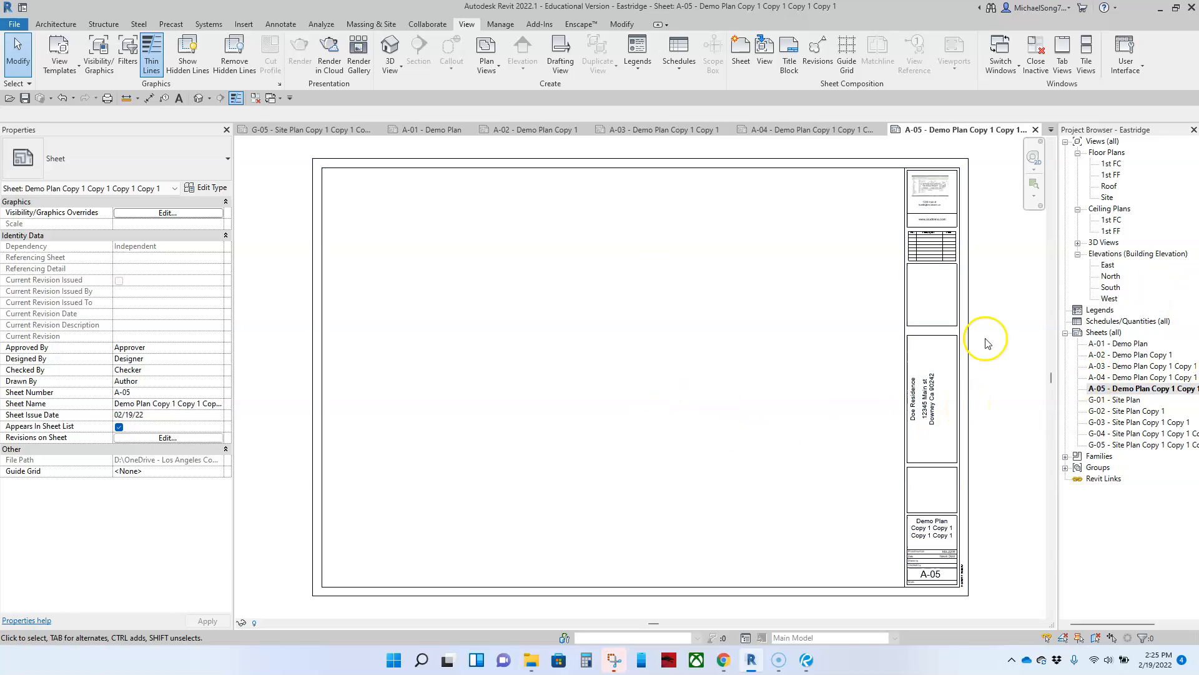
click(994, 355)
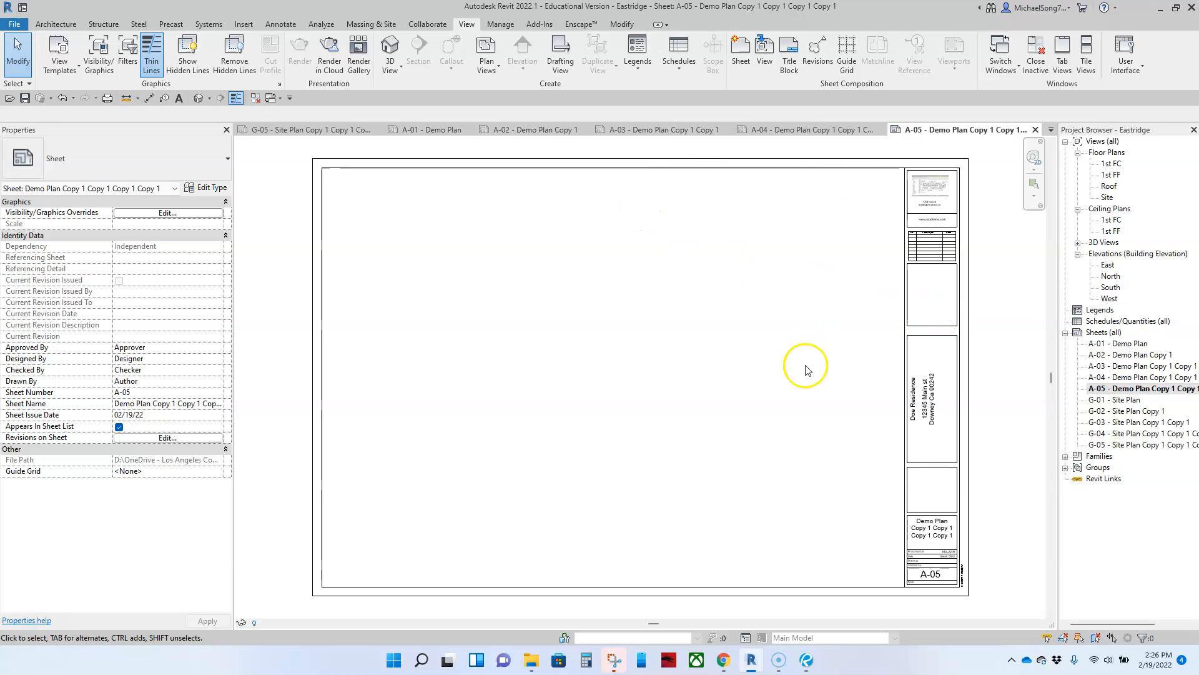
Move the A-01 view tab before G-01 and cycle through sheets G-01 to G-03
drag(651, 624, 677, 621)
click(340, 133)
drag(411, 132, 513, 132)
click(606, 129)
click(701, 131)
click(794, 132)
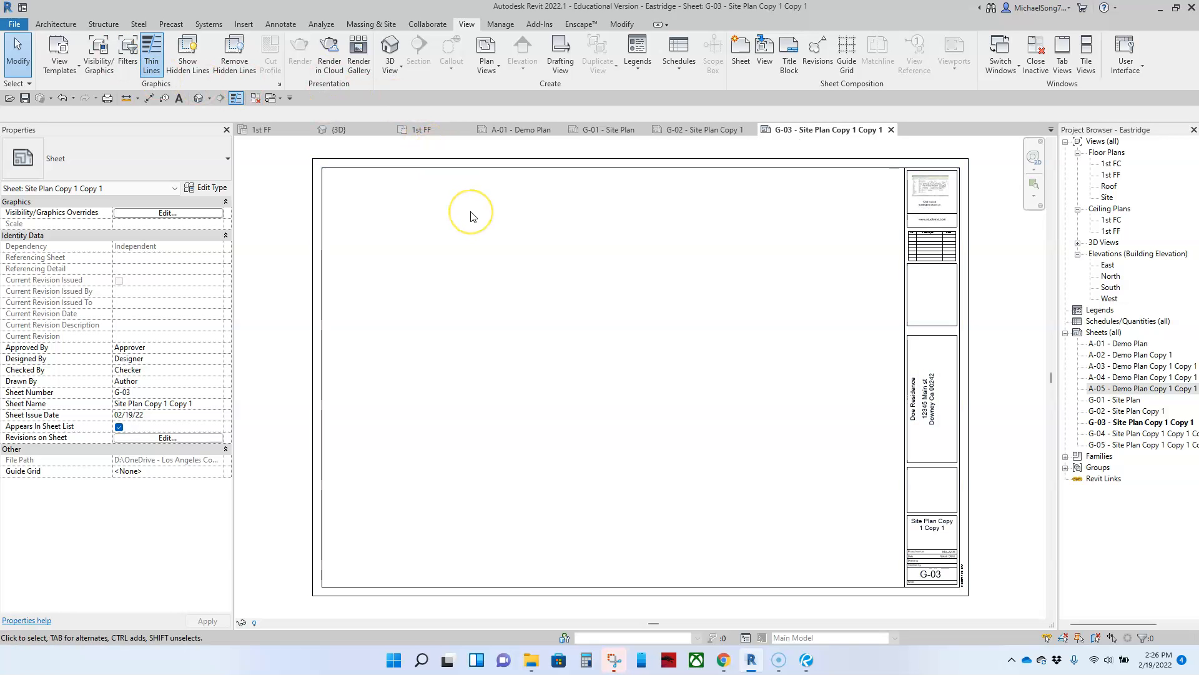
Close all views except the 1st FF ceiling plan, then reopen the G-01 Site Plan sheet
click(262, 129)
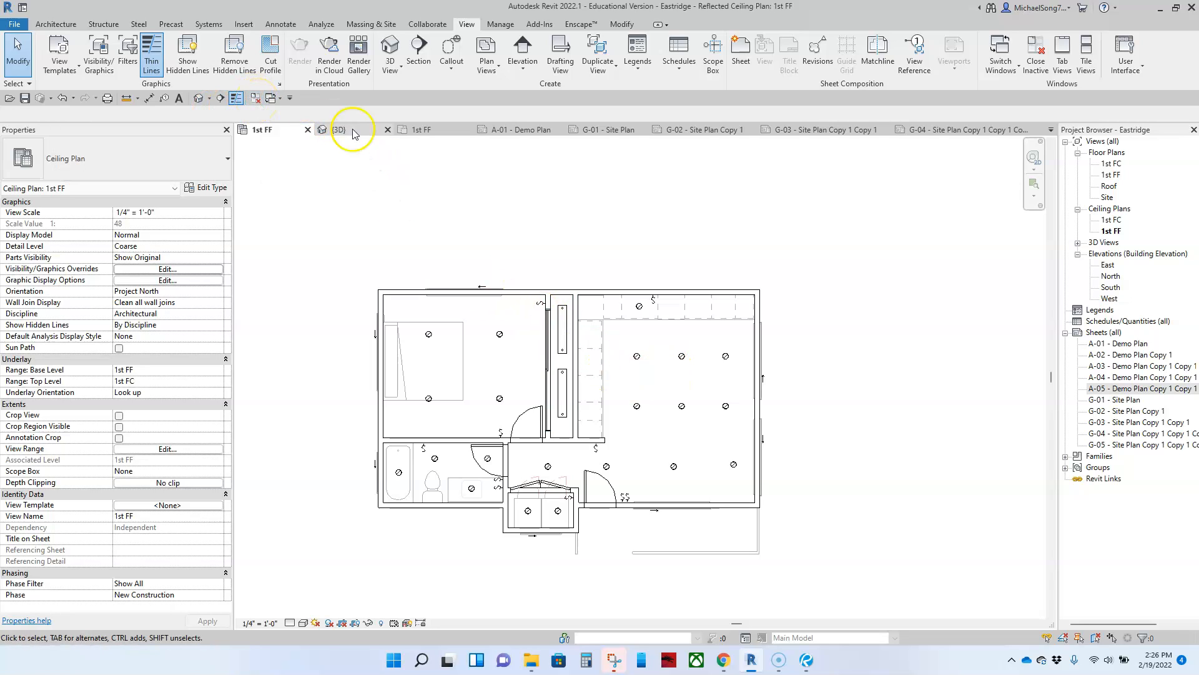
click(256, 98)
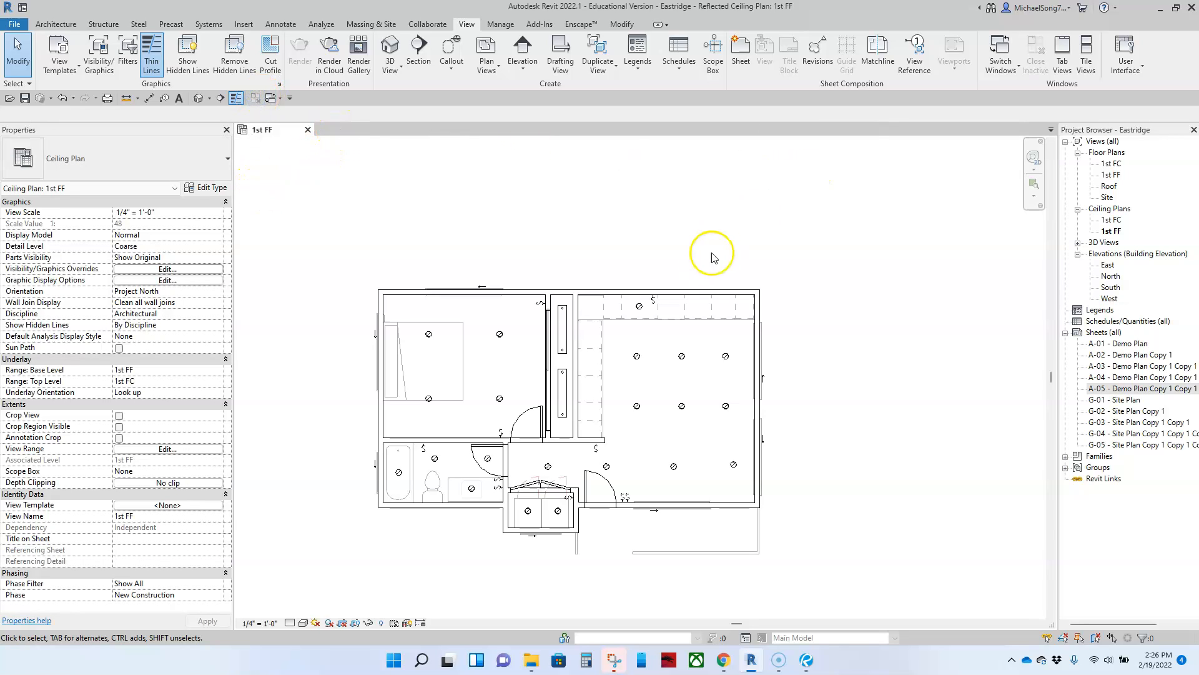
scroll(792, 286, down, 2)
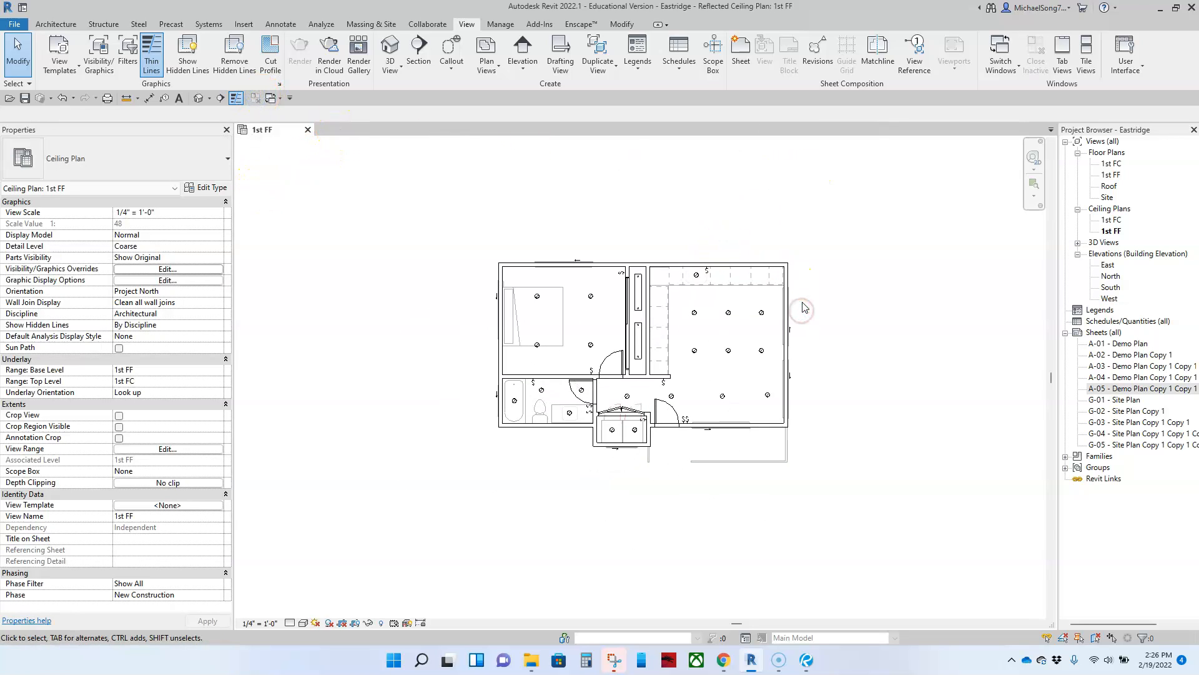
double_click(1111, 220)
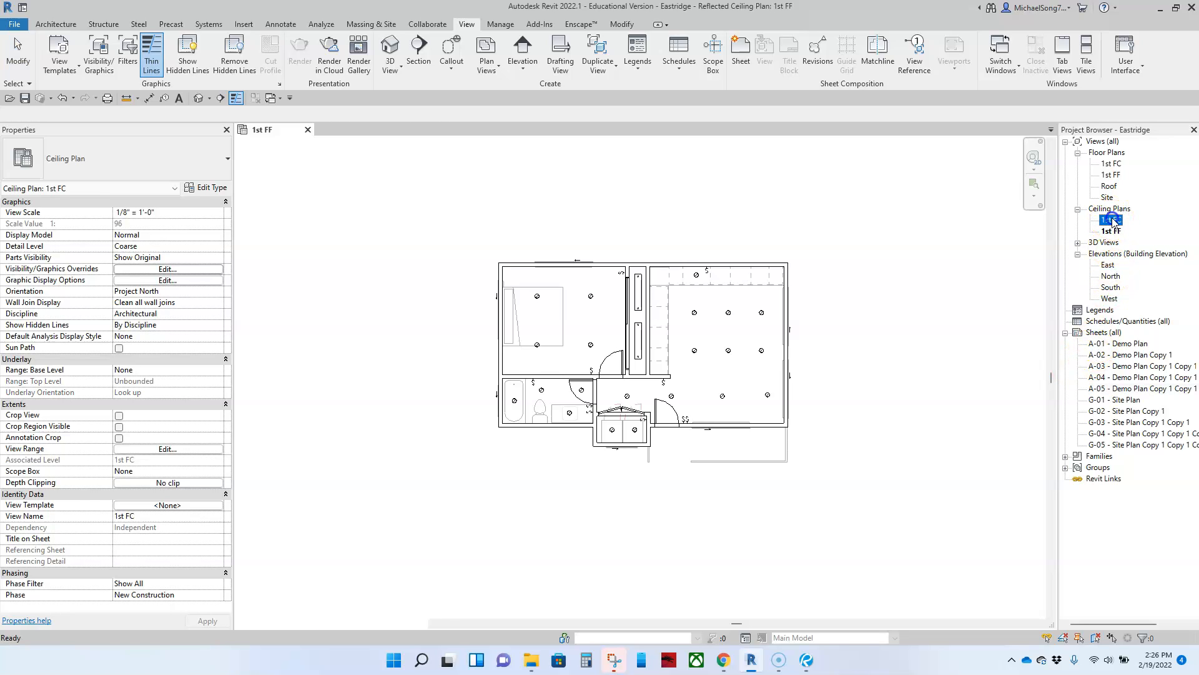
click(262, 130)
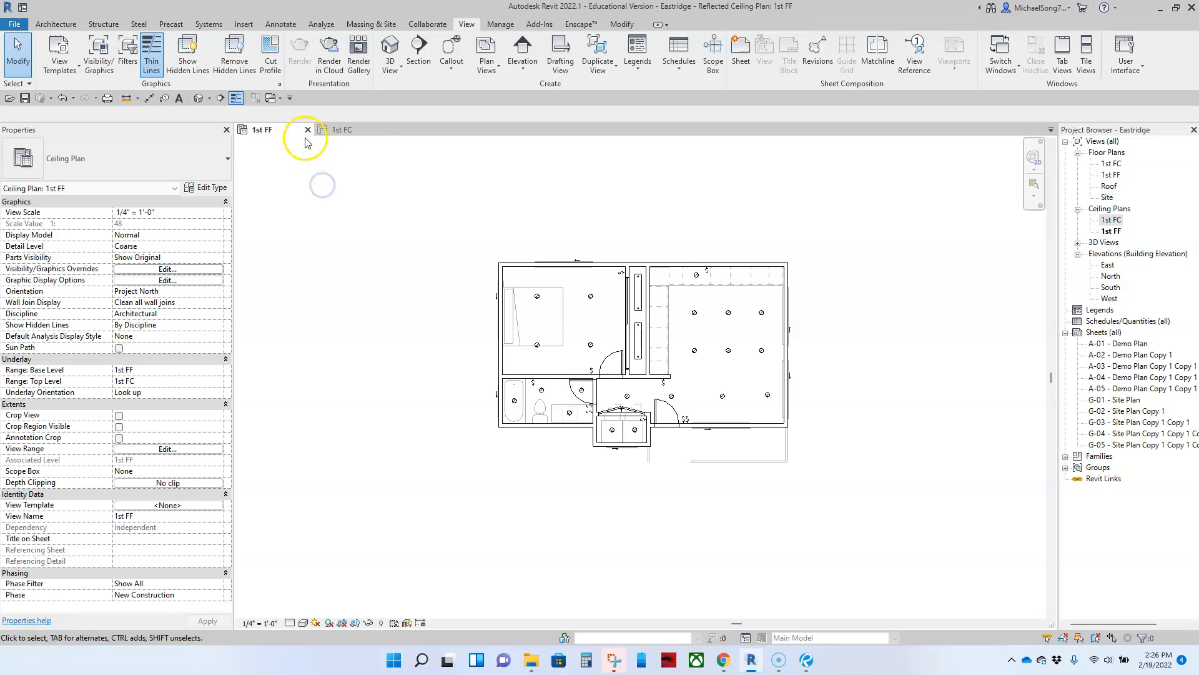
click(388, 130)
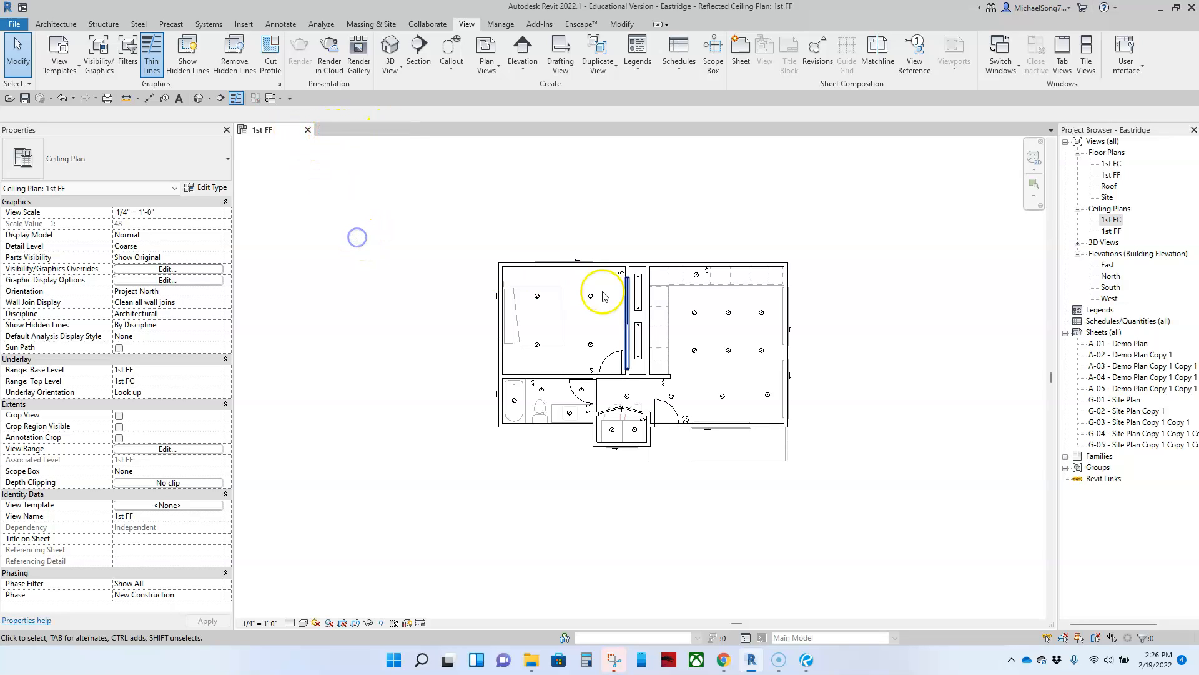
mouse_move(776, 401)
middle_down()
mouse_move(795, 362)
mouse_move(795, 251)
mouse_move(784, 385)
middle_up()
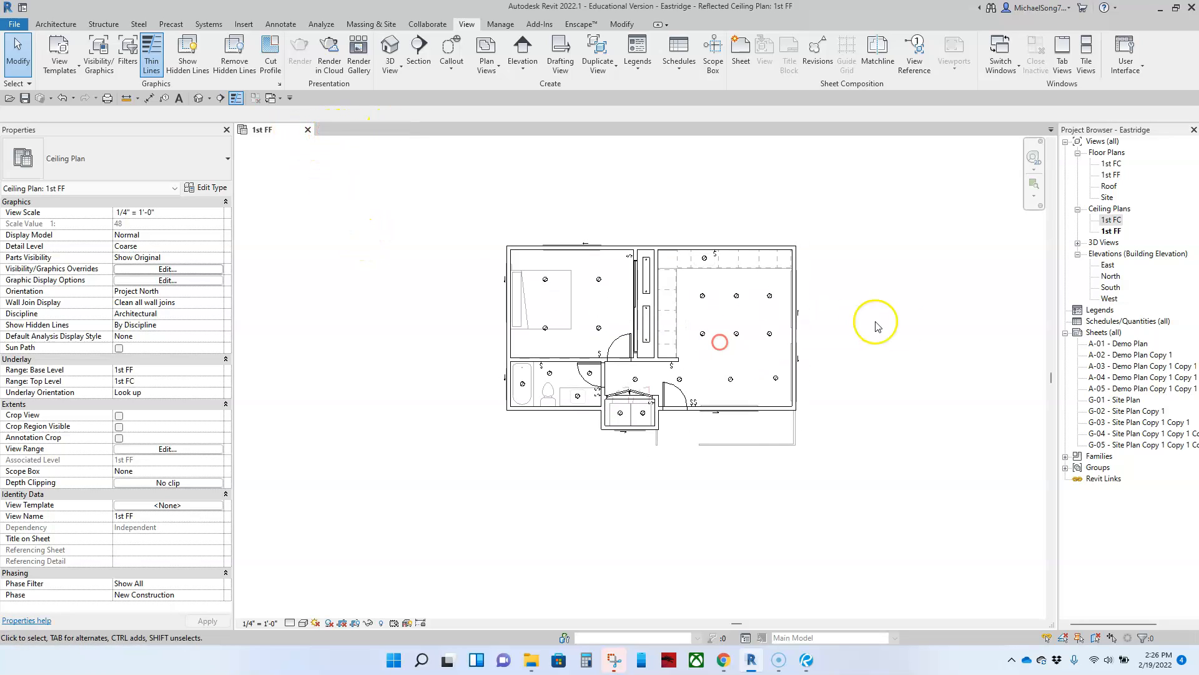
double_click(1118, 401)
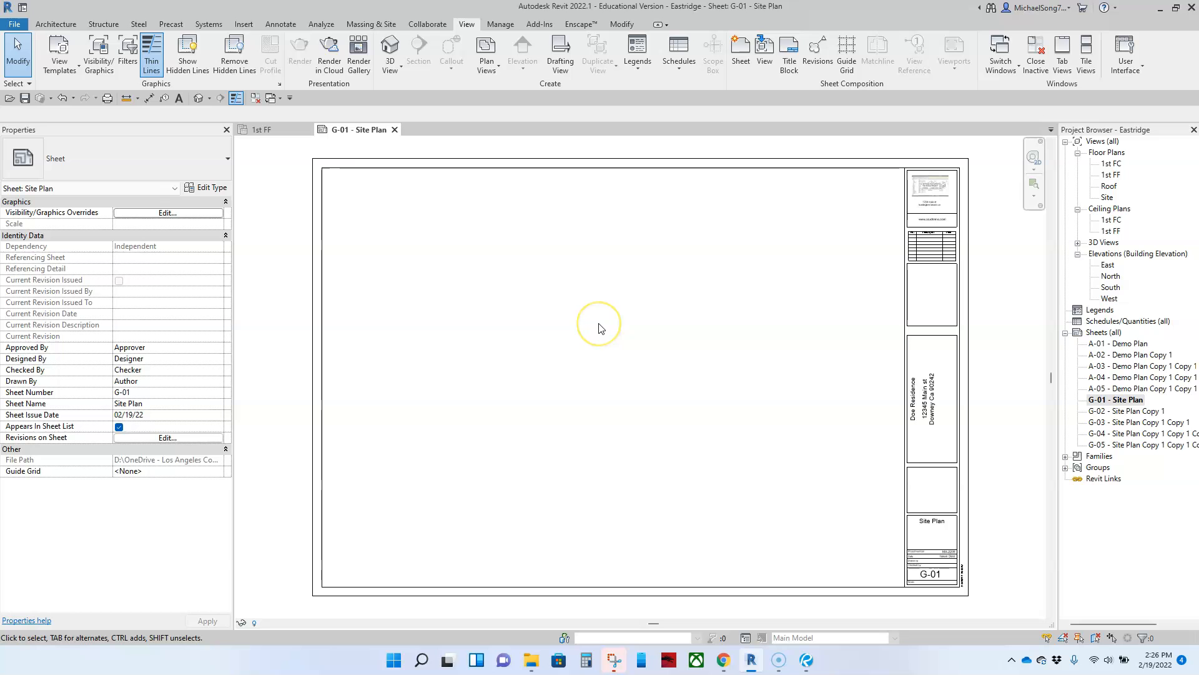
click(805, 661)
View page 1 of Eastridge_RTI, sheet G0-01, zooming in on its title block and project directory
scroll(687, 338, down, 3)
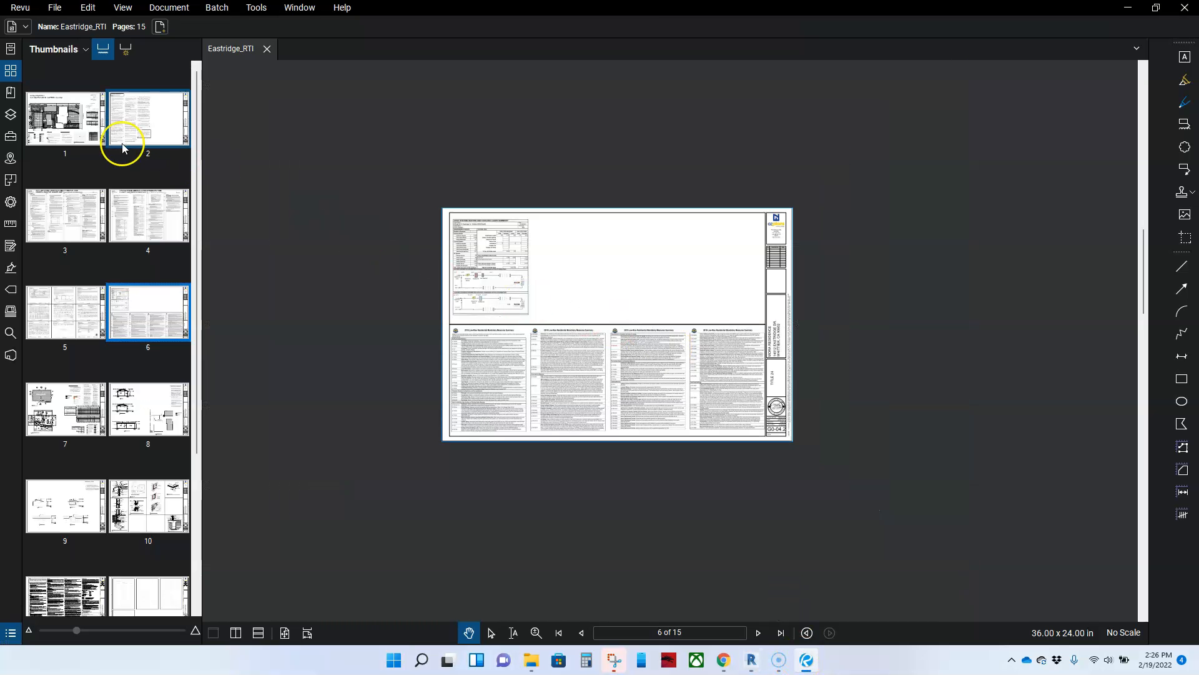
click(80, 118)
scroll(599, 312, up, 1)
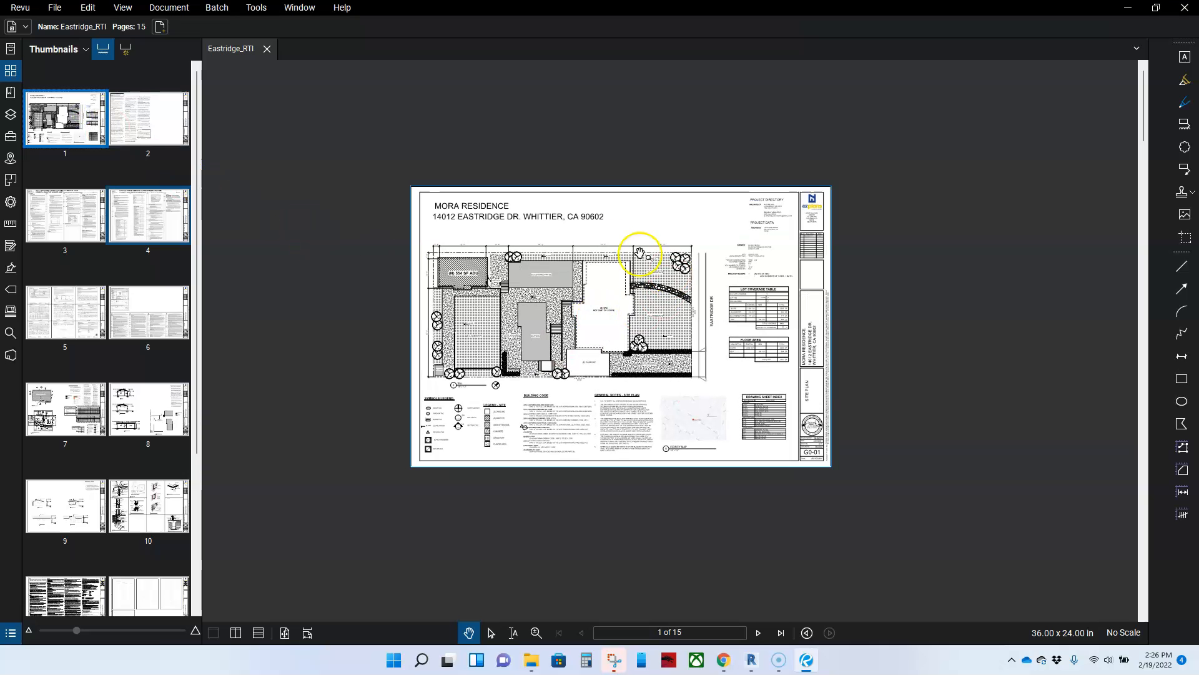
scroll(476, 215, up, 4)
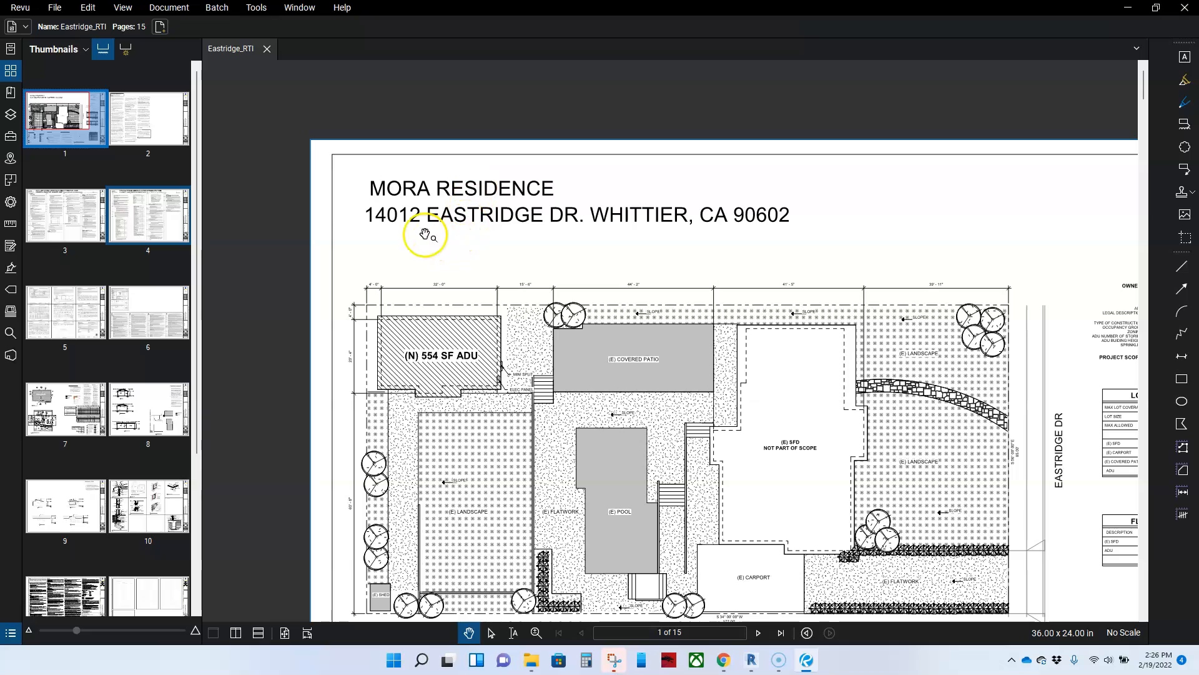
scroll(712, 238, down, 2)
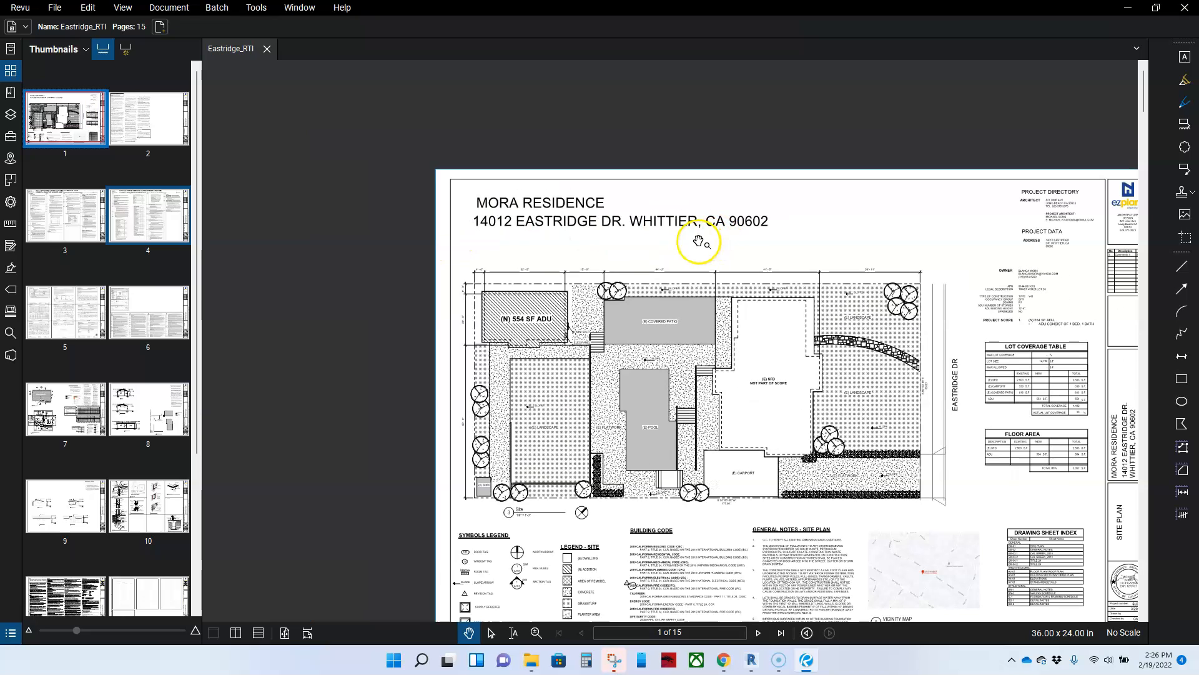
scroll(531, 216, up, 2)
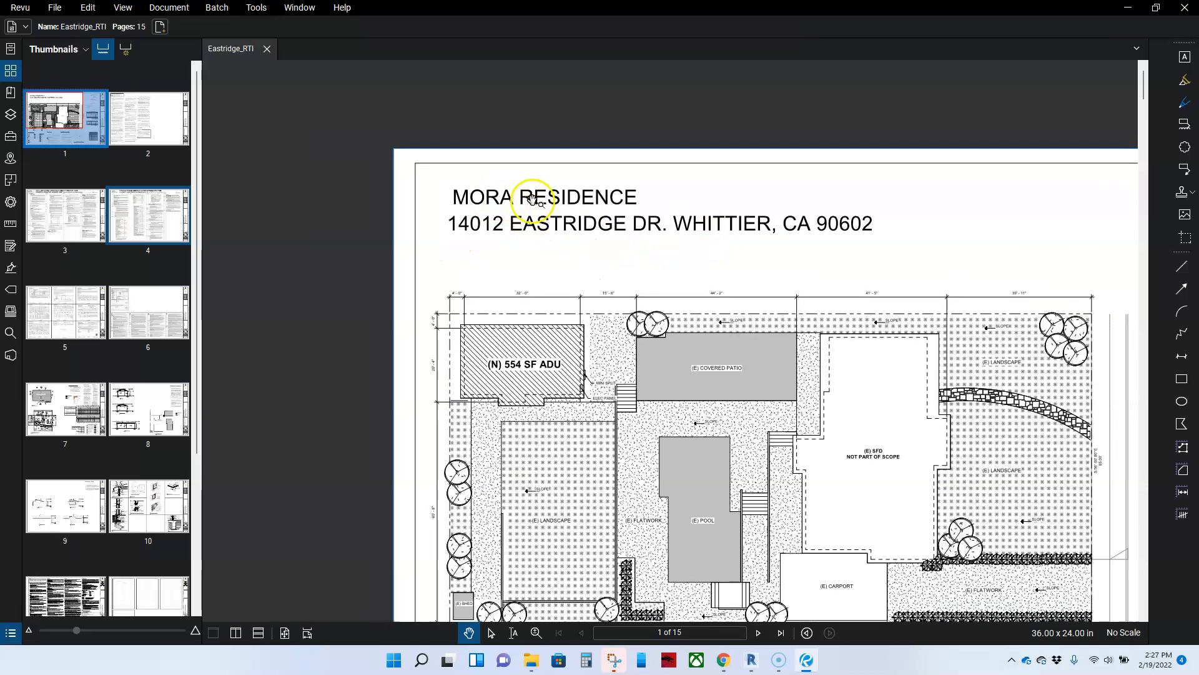
scroll(680, 237, down, 2)
drag(777, 335, 624, 287)
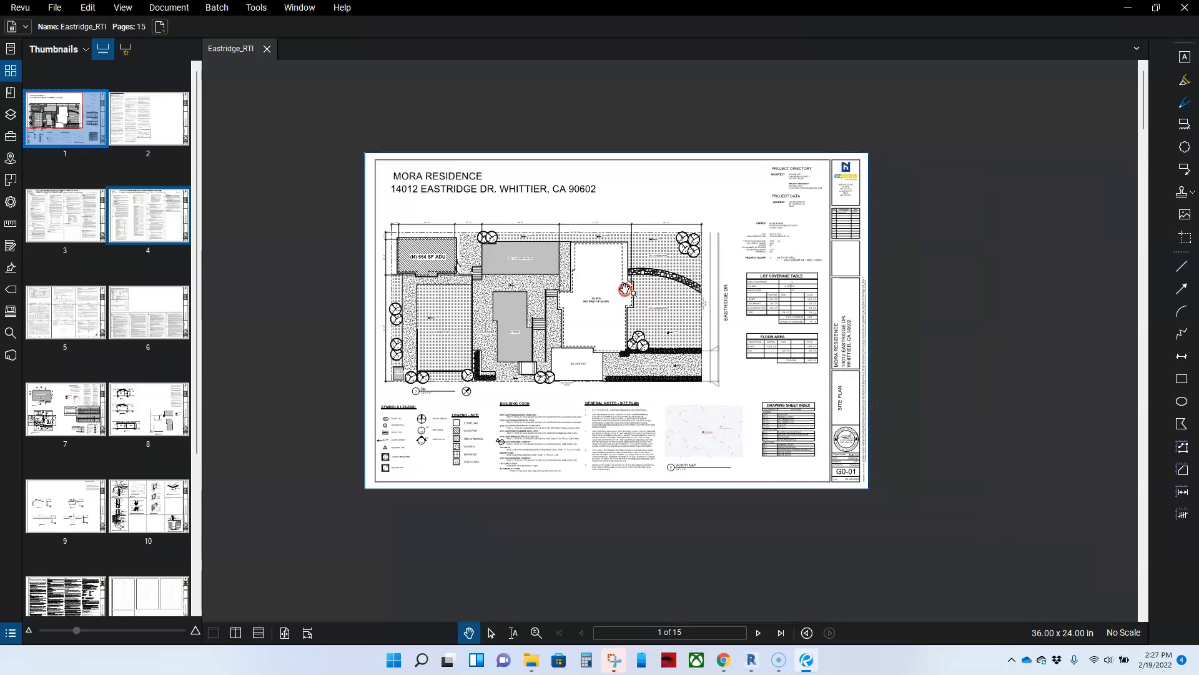
scroll(850, 371, up, 3)
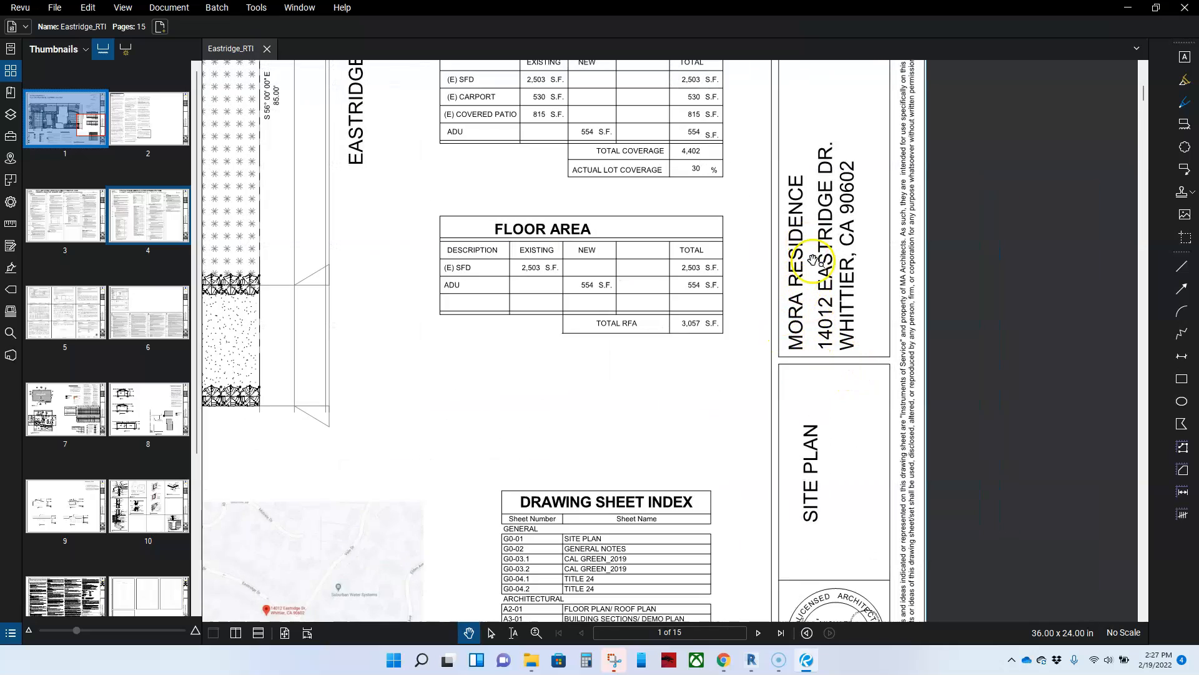
scroll(799, 281, down, 4)
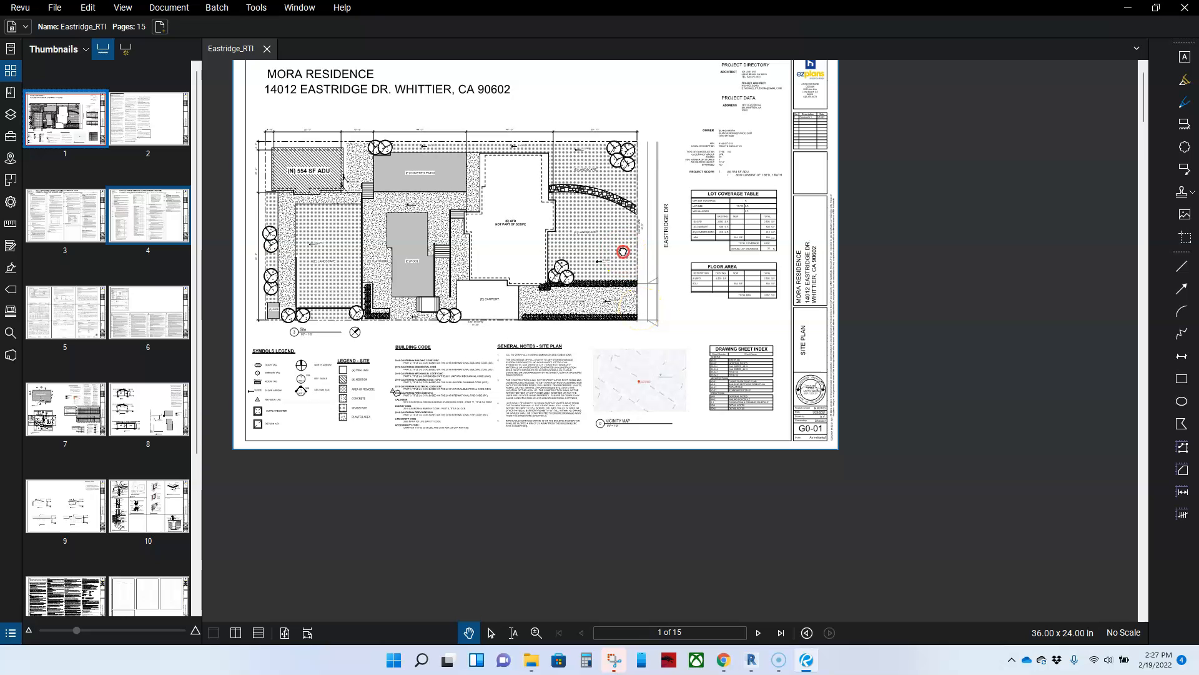
scroll(375, 161, up, 5)
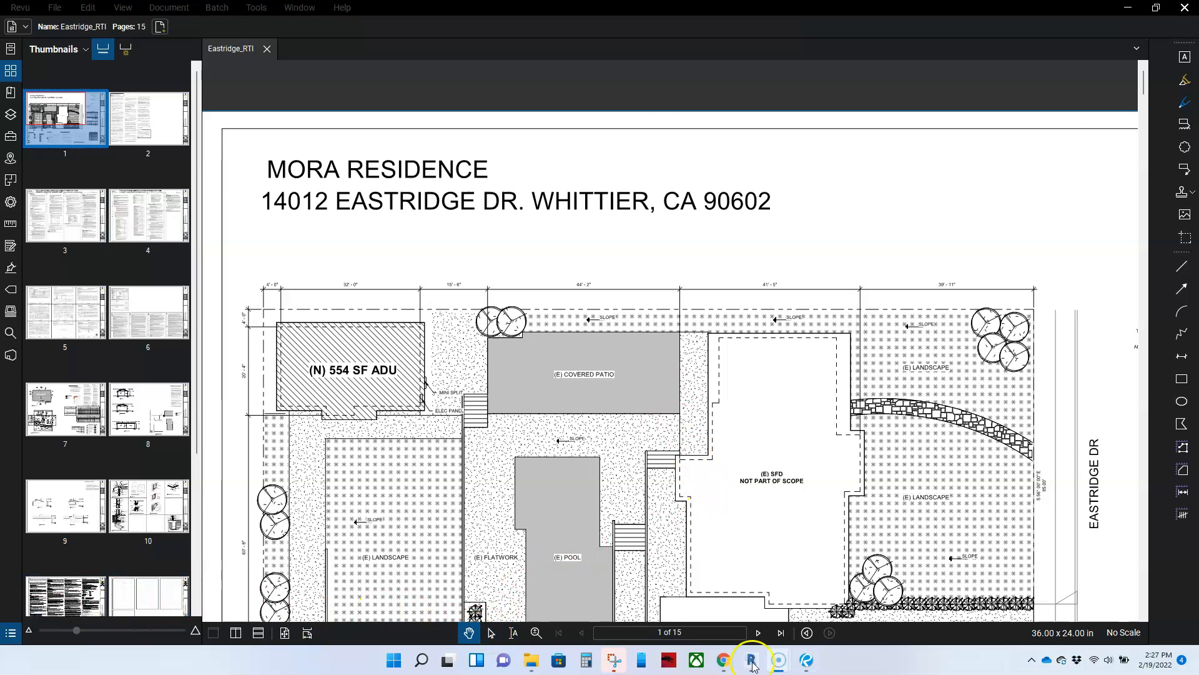
click(751, 661)
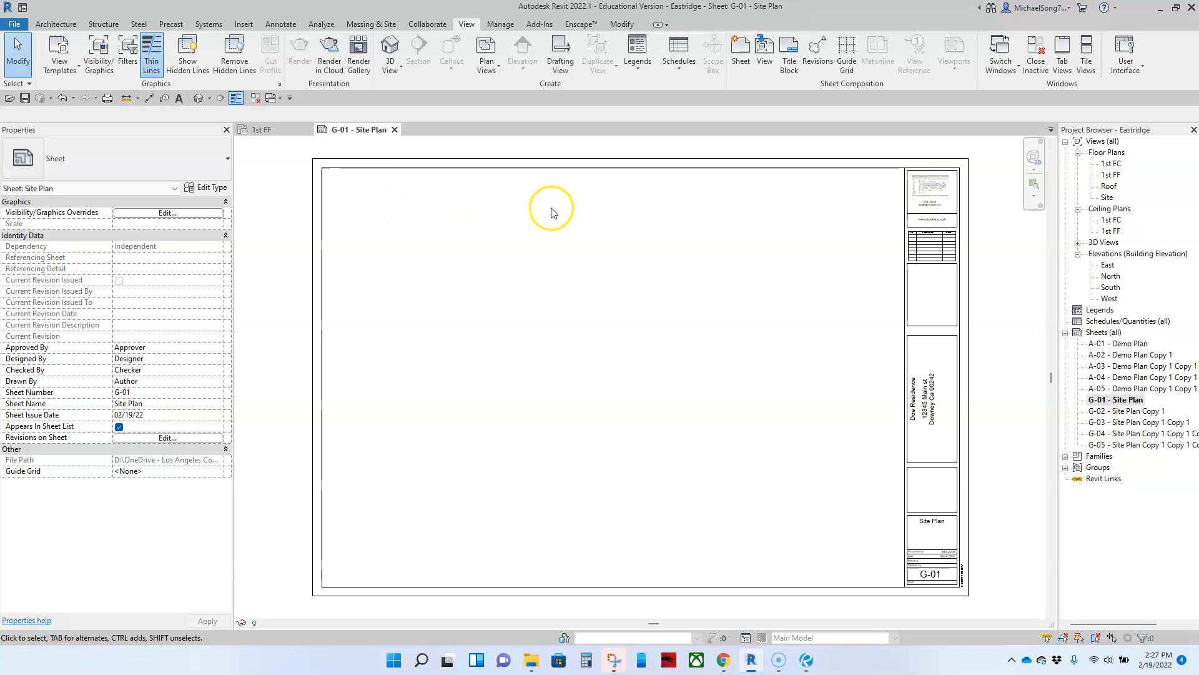
Recentre the G-01 sheet on its title block and start a new text note from Annotate
scroll(918, 409, up, 2)
scroll(918, 409, up, 2)
scroll(652, 351, down, 3)
mouse_move(564, 335)
middle_down()
mouse_move(707, 362)
mouse_move(634, 326)
middle_up()
scroll(698, 353, down, 1)
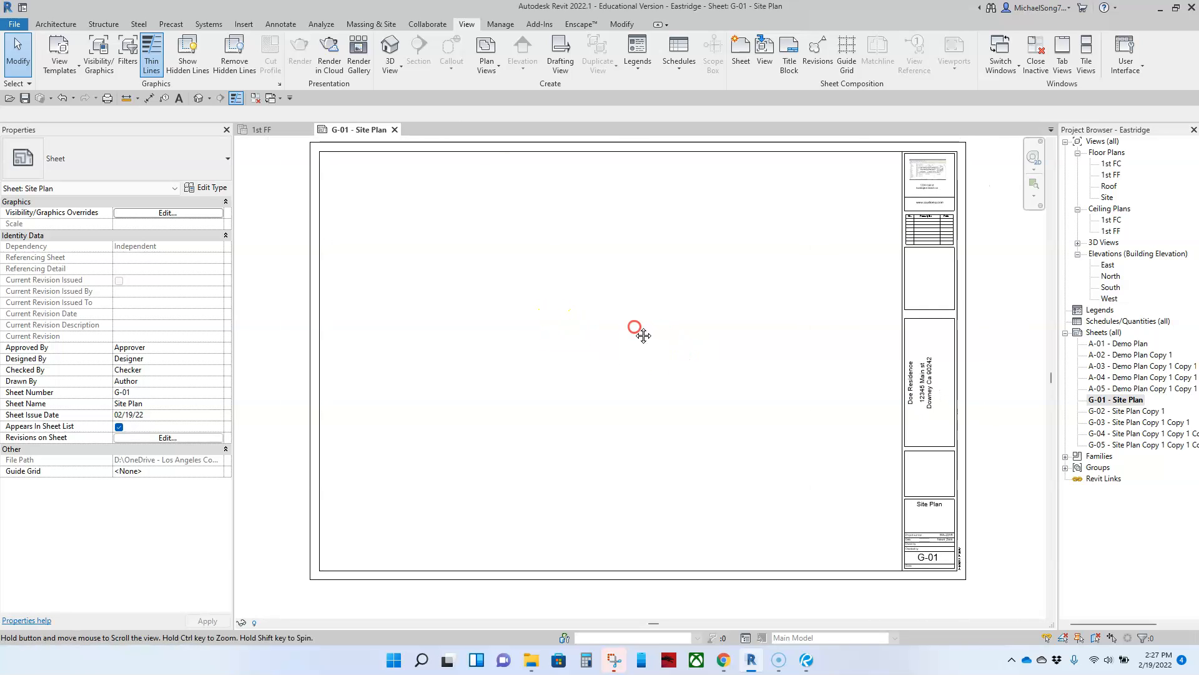
click(282, 26)
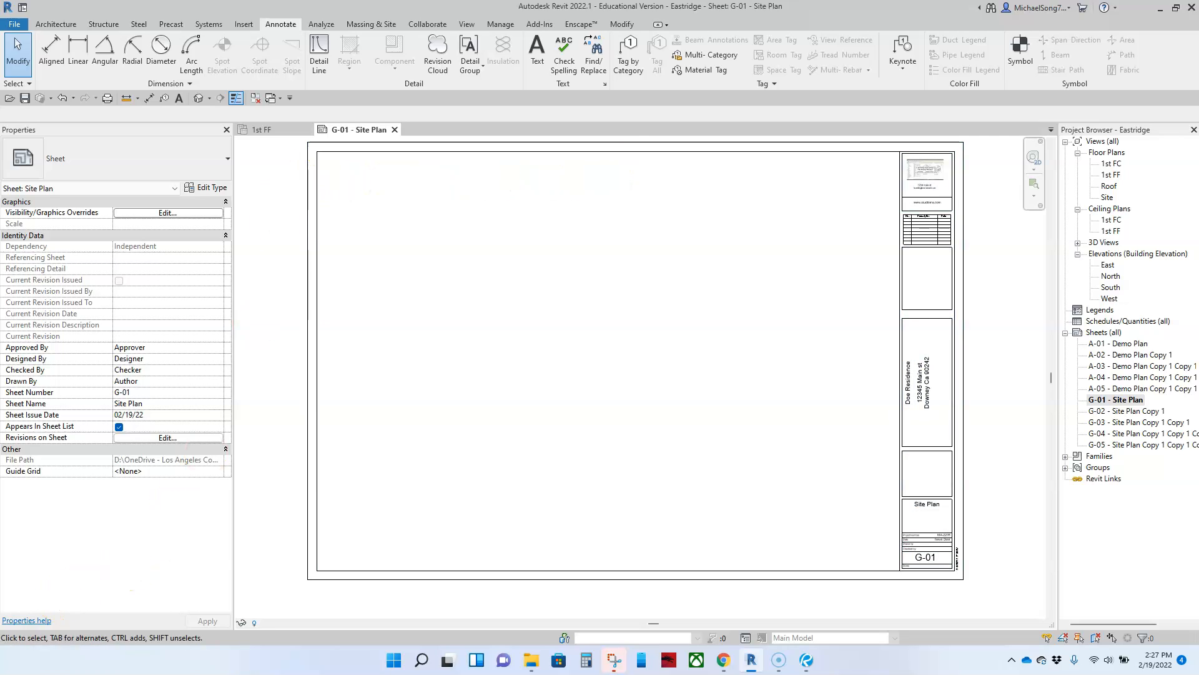
scroll(655, 265, down, 2)
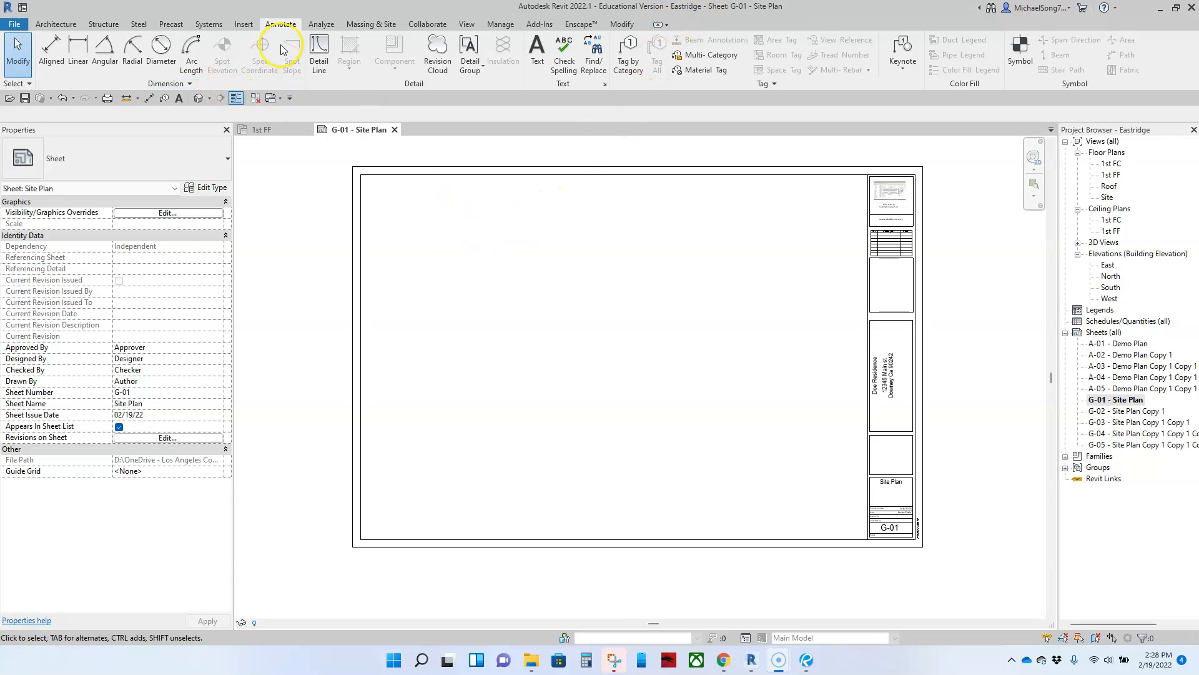
click(538, 65)
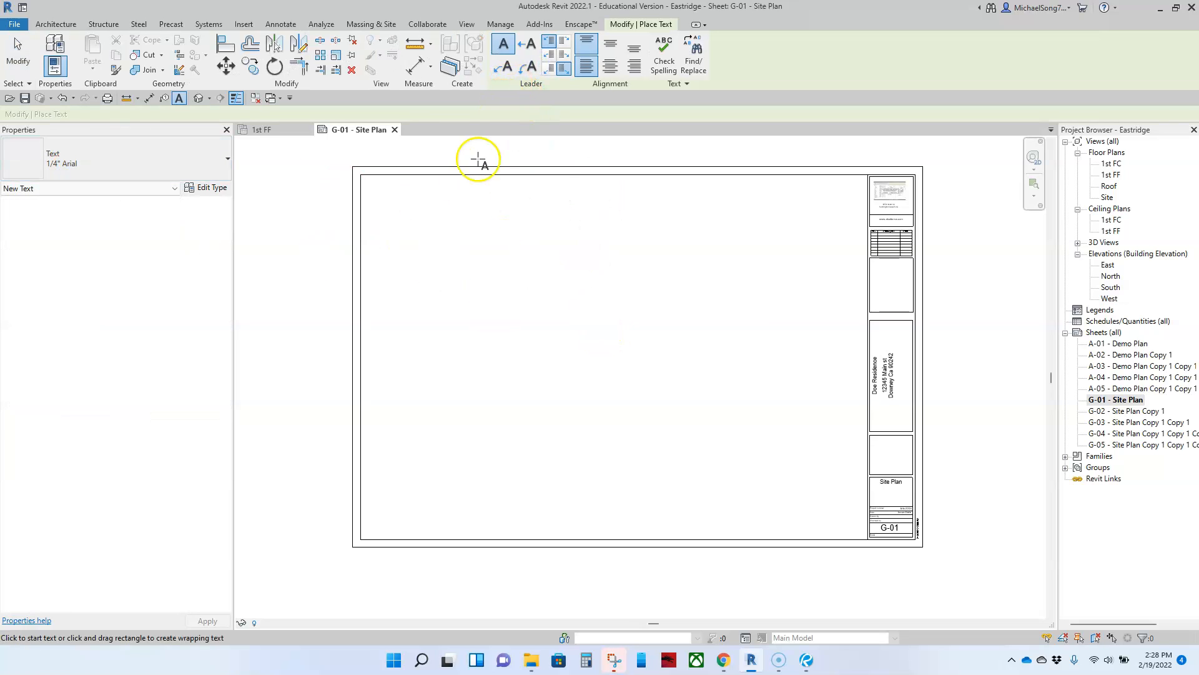
Place a 'Doe residence' note in 1/4" Arial near the sheet's top-left corner
click(429, 220)
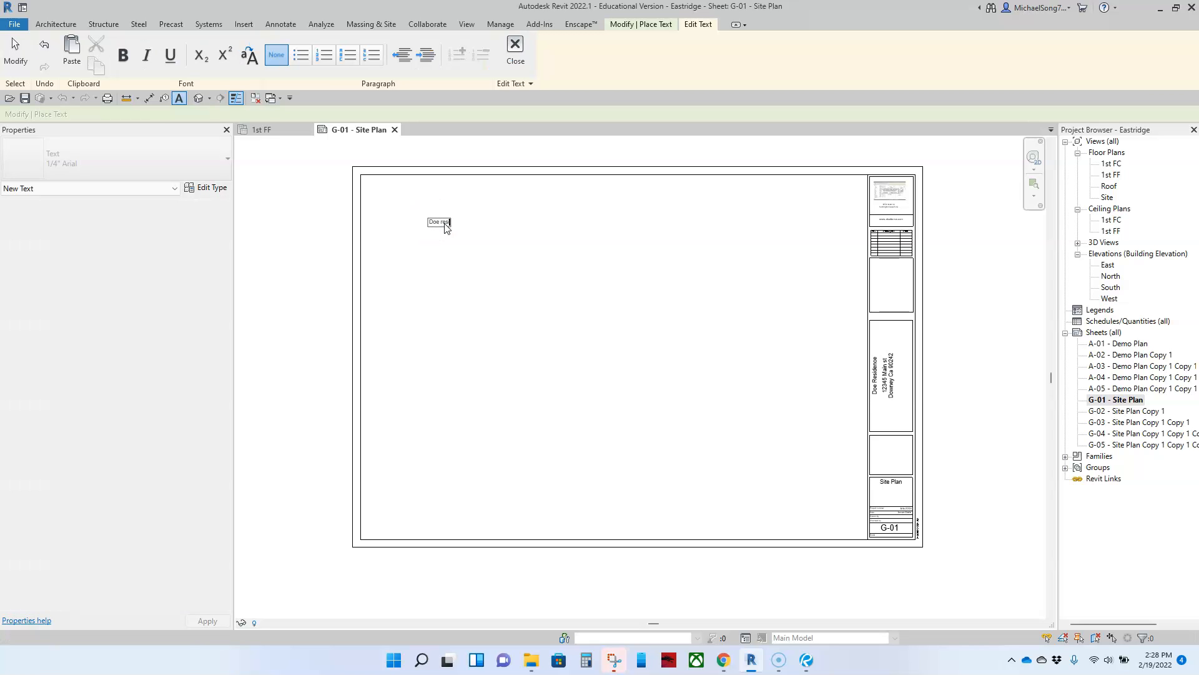
click(485, 253)
key(Escape)
drag(440, 225, 396, 196)
scroll(410, 229, up, 1)
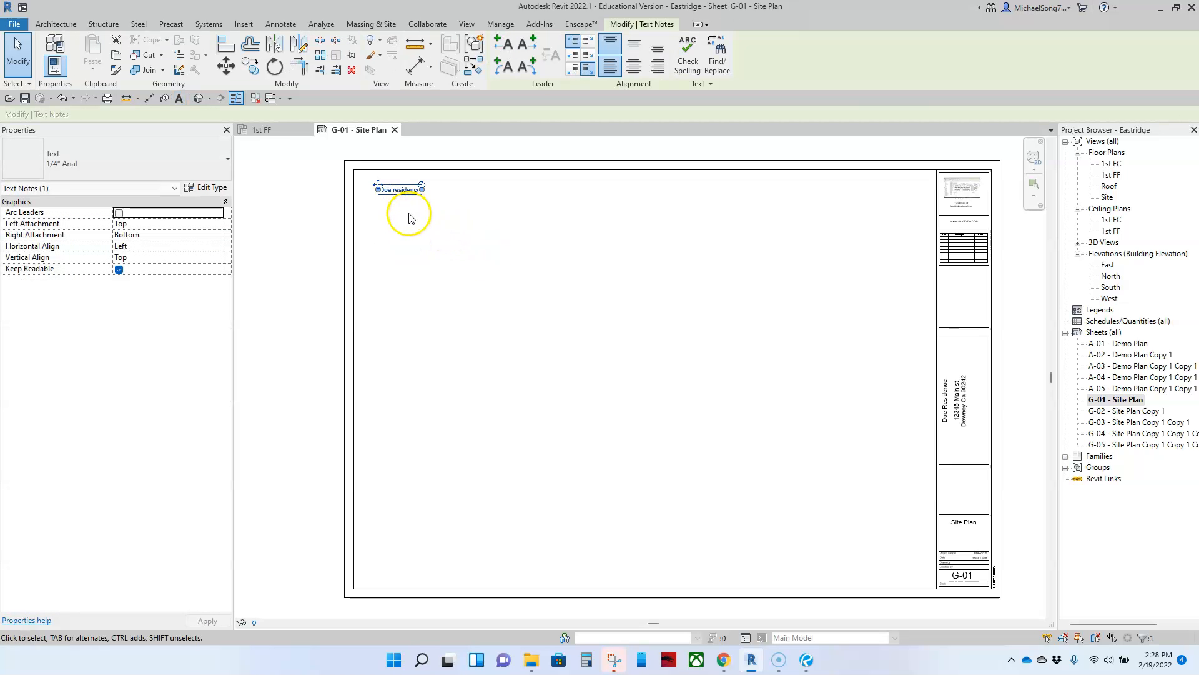
click(109, 165)
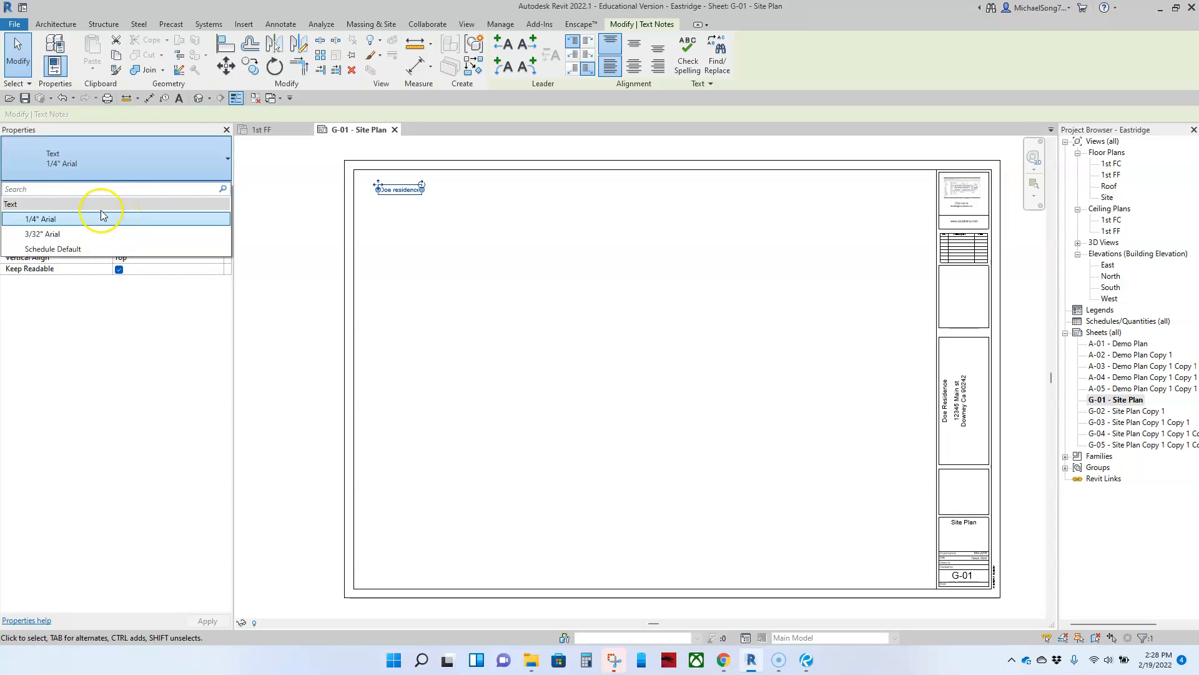
click(455, 289)
click(455, 287)
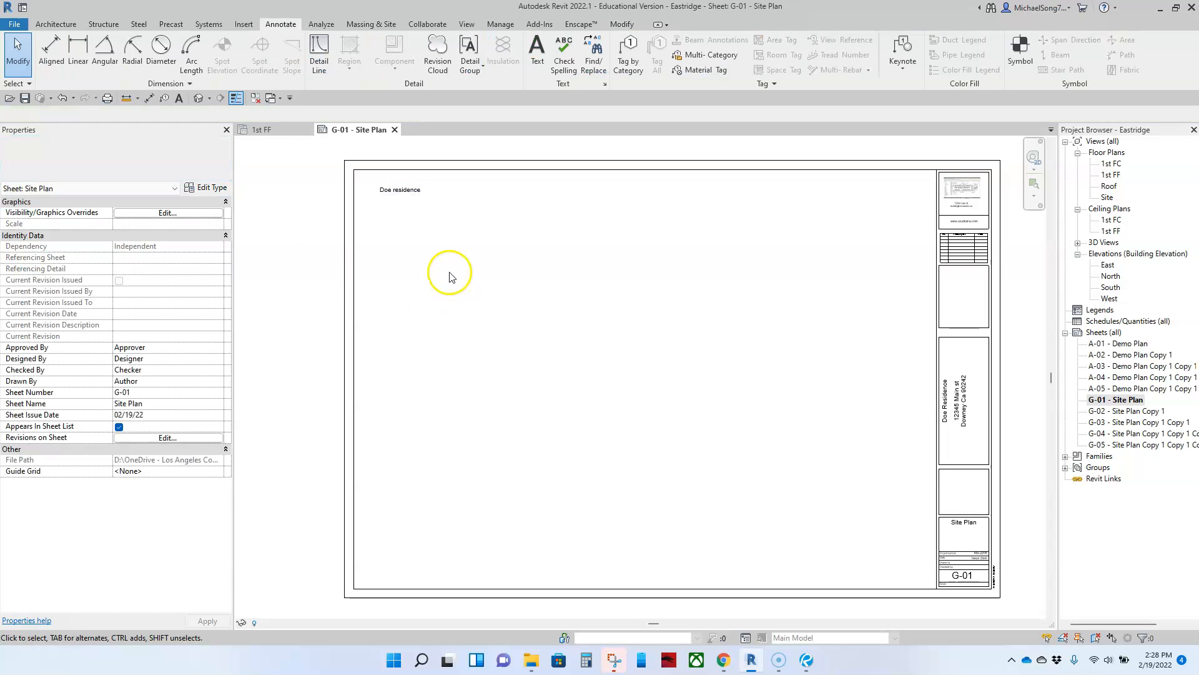
scroll(496, 303, down, 1)
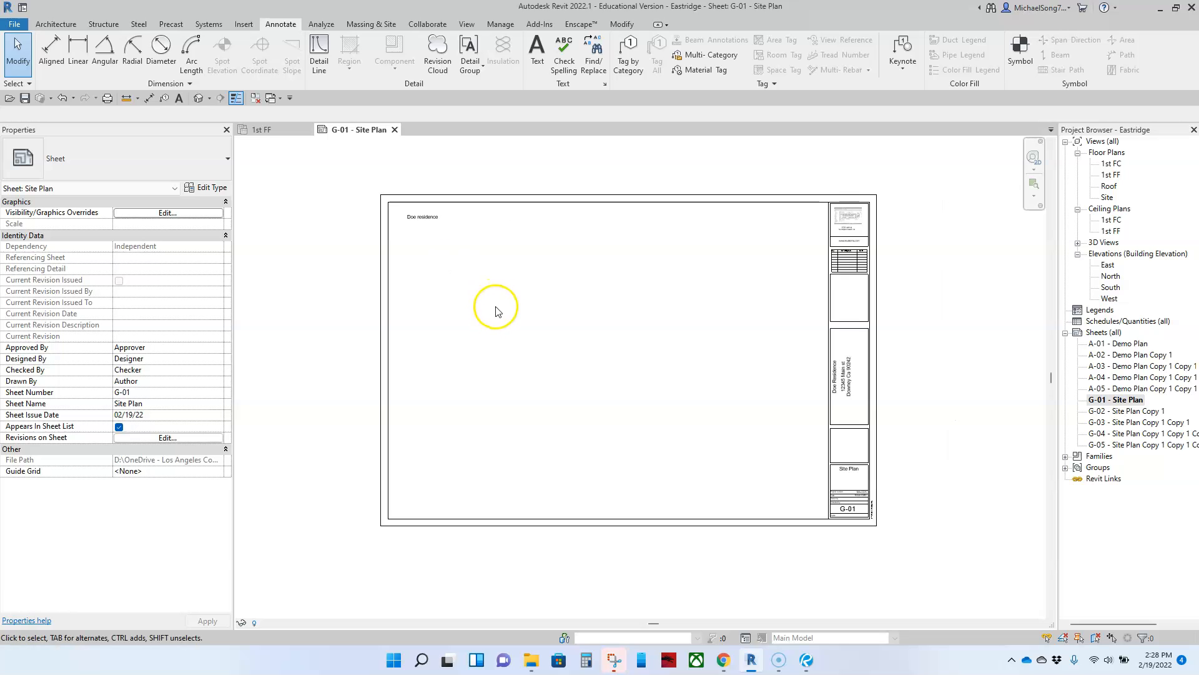
scroll(485, 266, up, 1)
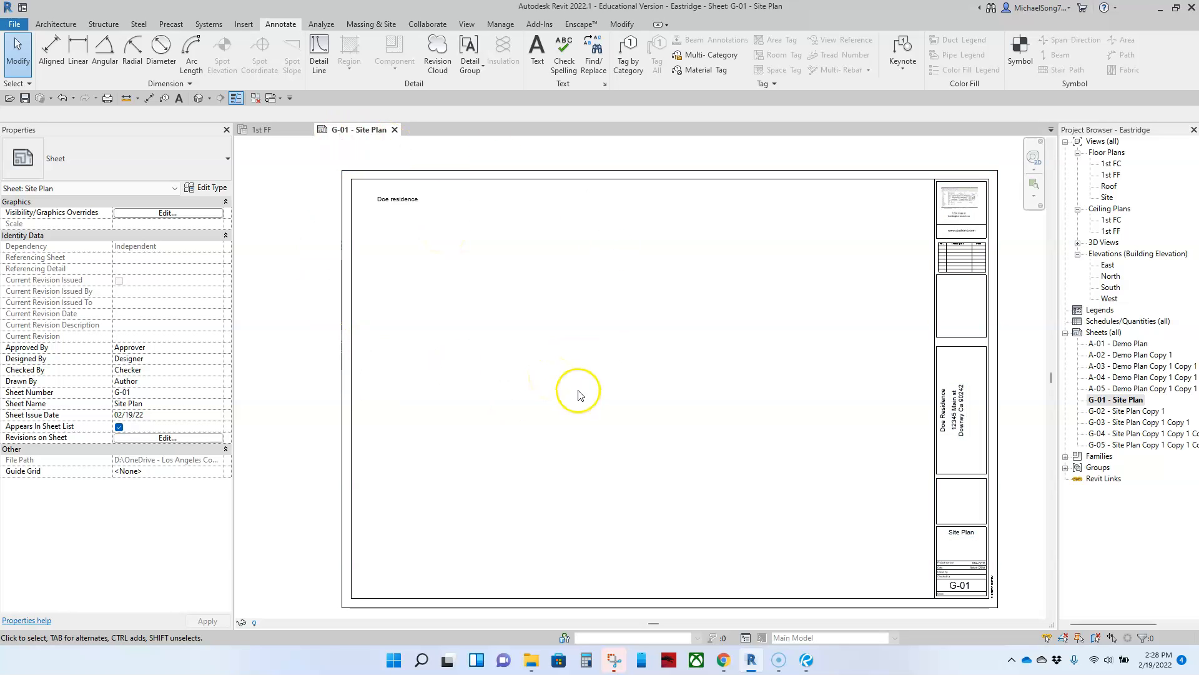
middle_drag(579, 395, 570, 375)
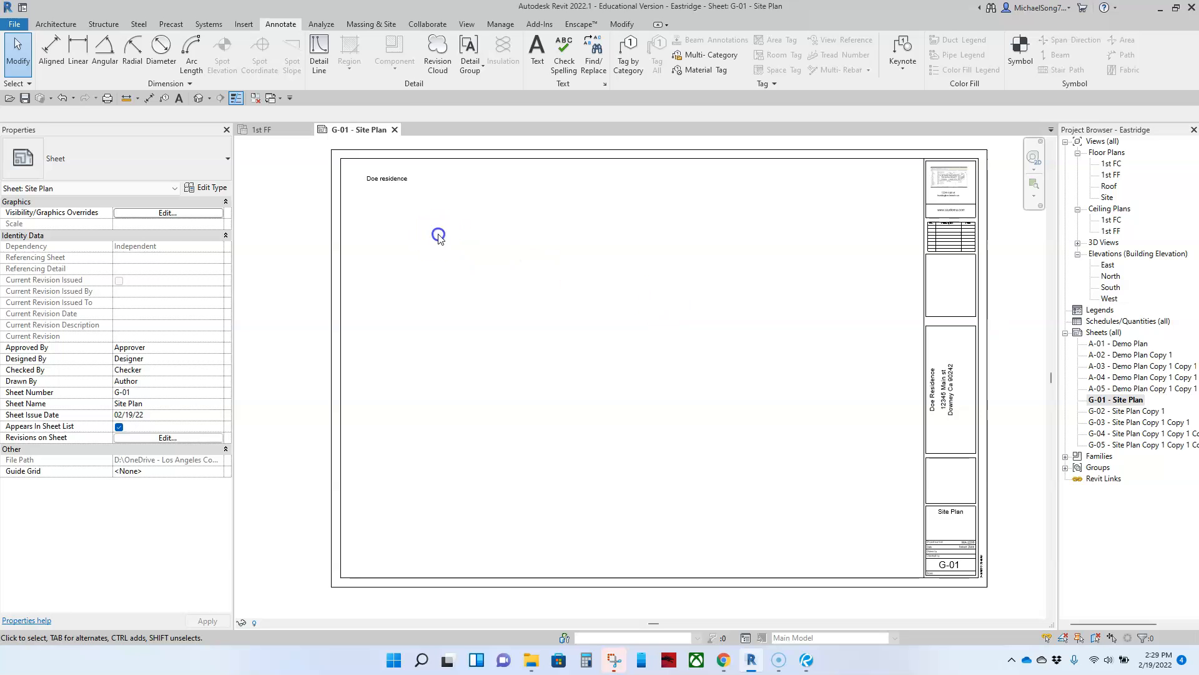
Delete the Doe residence note, then open the sheet's MA_ArcD title block family for editing
click(387, 184)
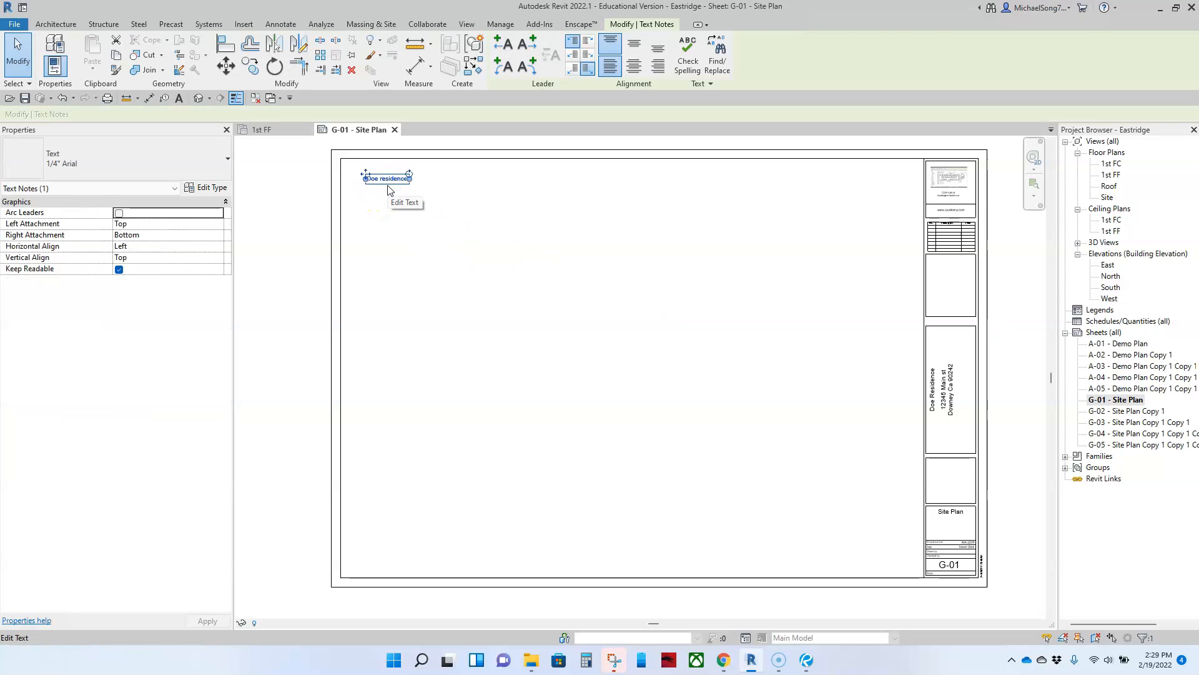
key(Delete)
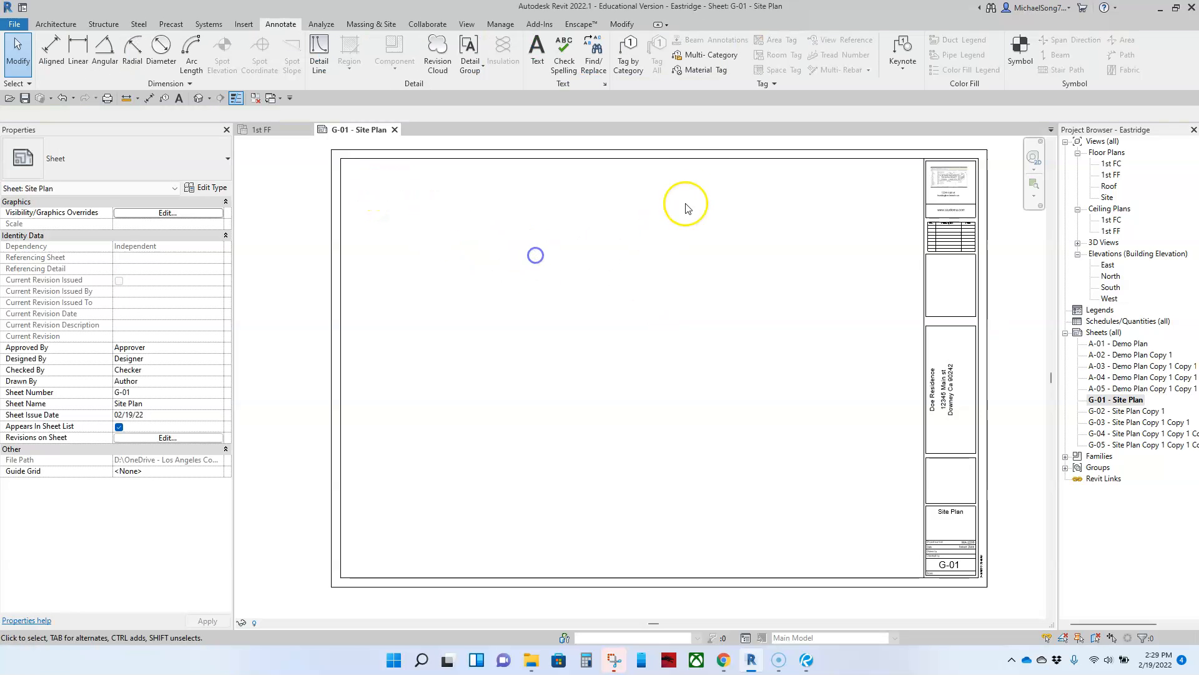
click(699, 160)
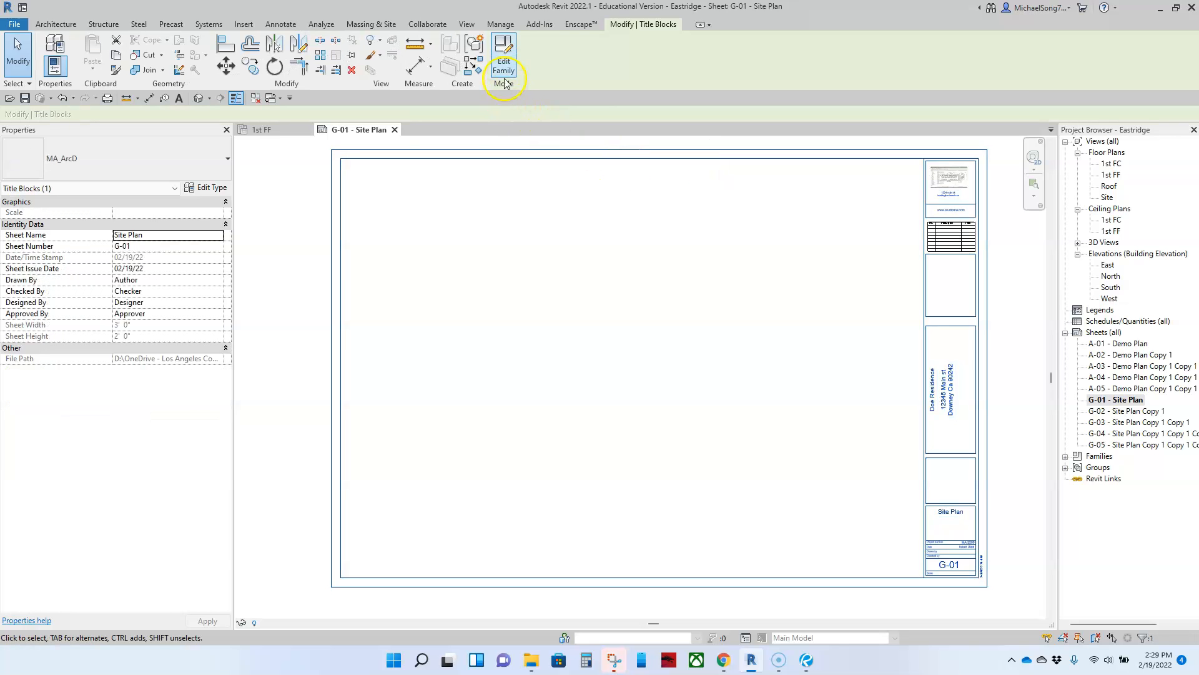
click(504, 57)
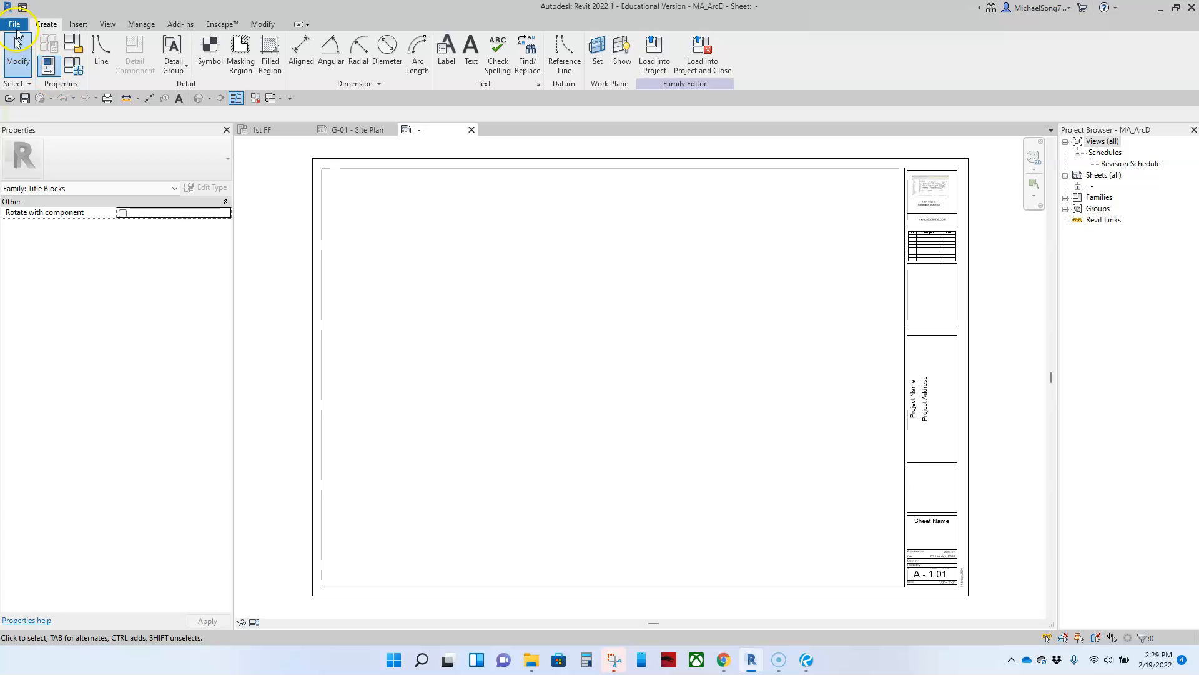
click(15, 25)
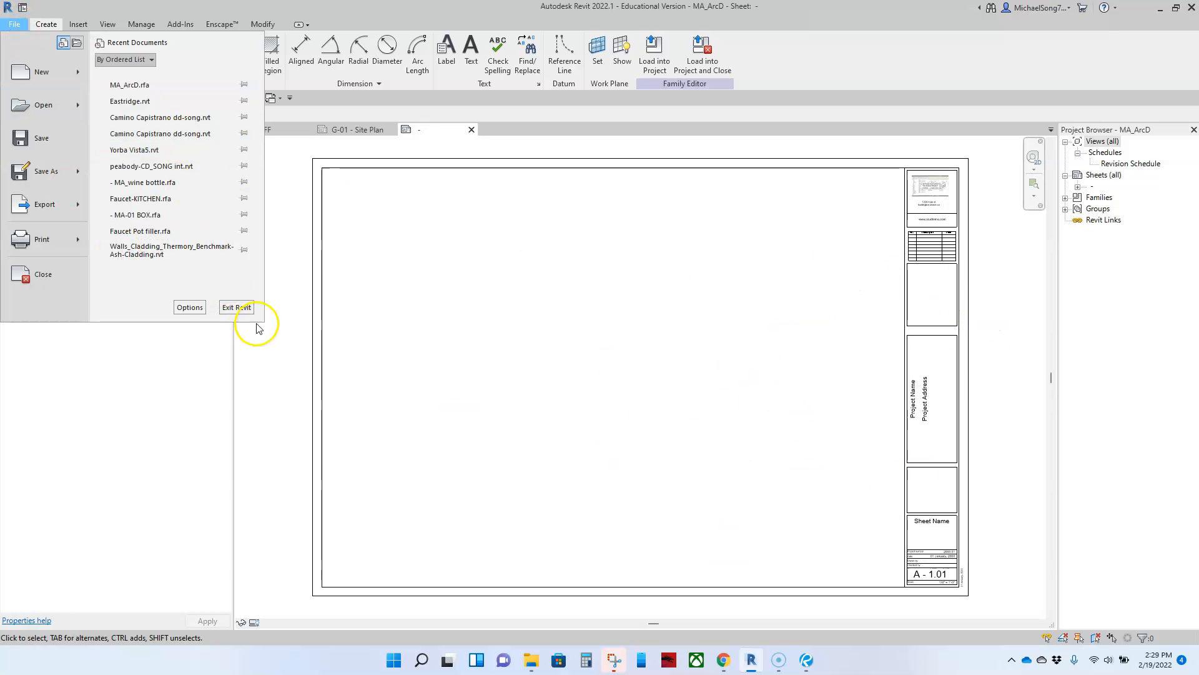
click(359, 348)
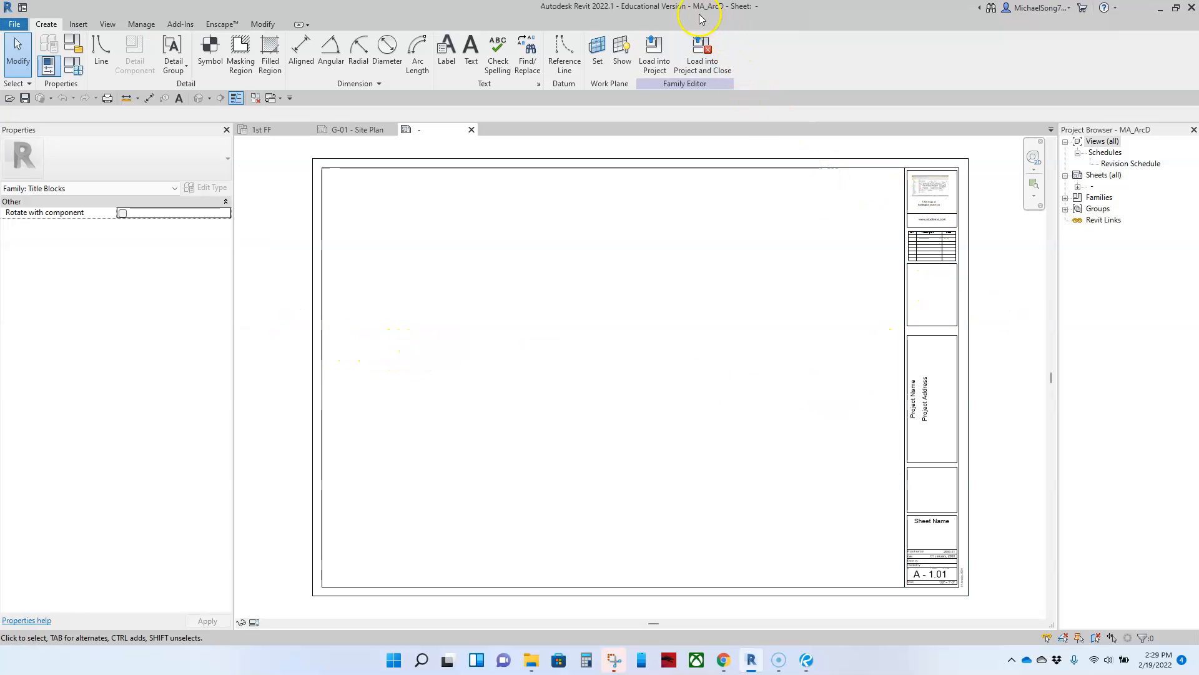
click(353, 130)
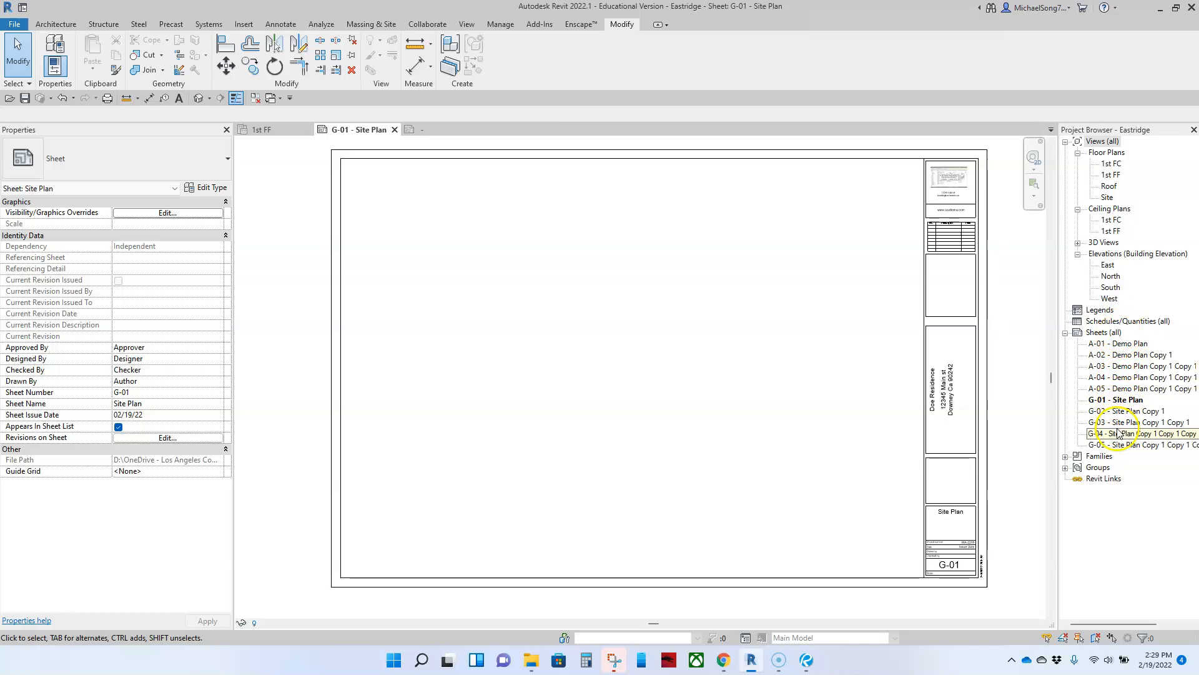
click(413, 129)
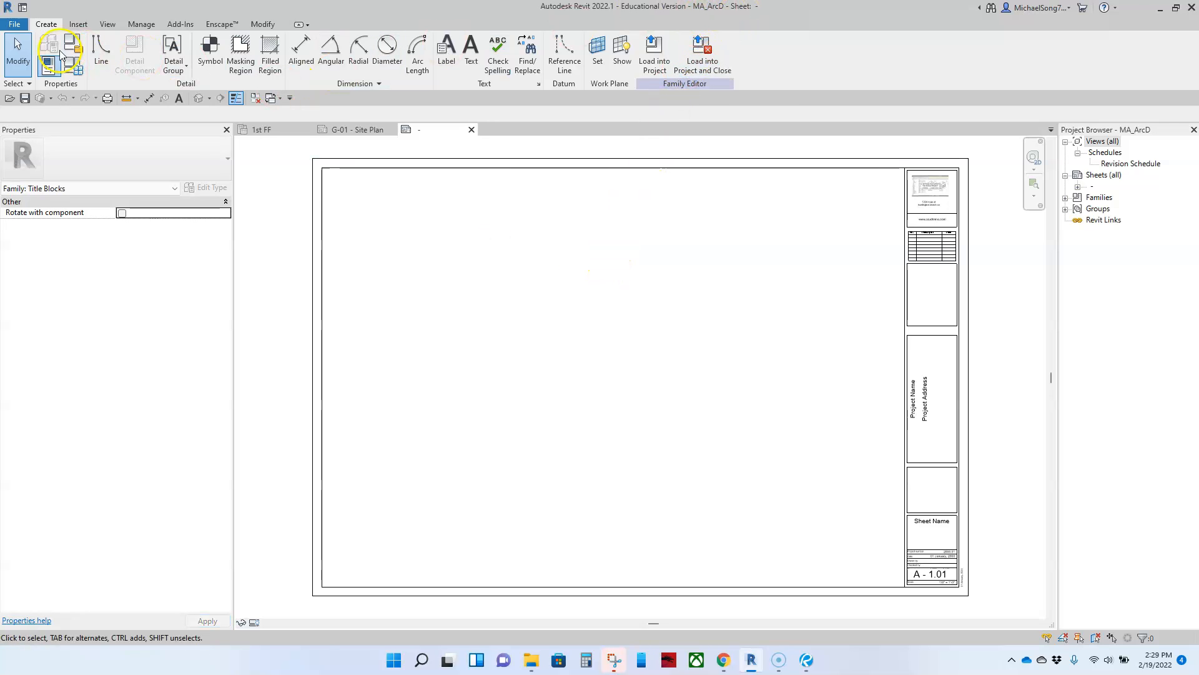
Save the title block family as a copy named MA_ArcD_Cover.rfa in the custom families folder
click(15, 24)
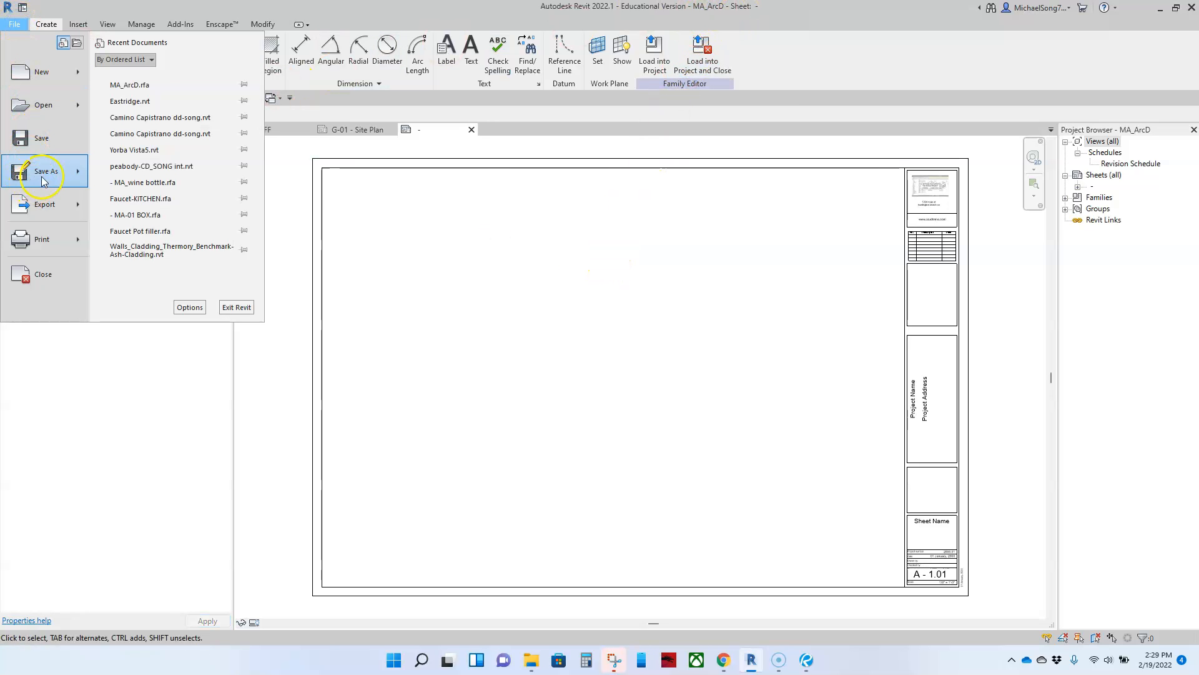
mouse_move(43, 178)
click(144, 163)
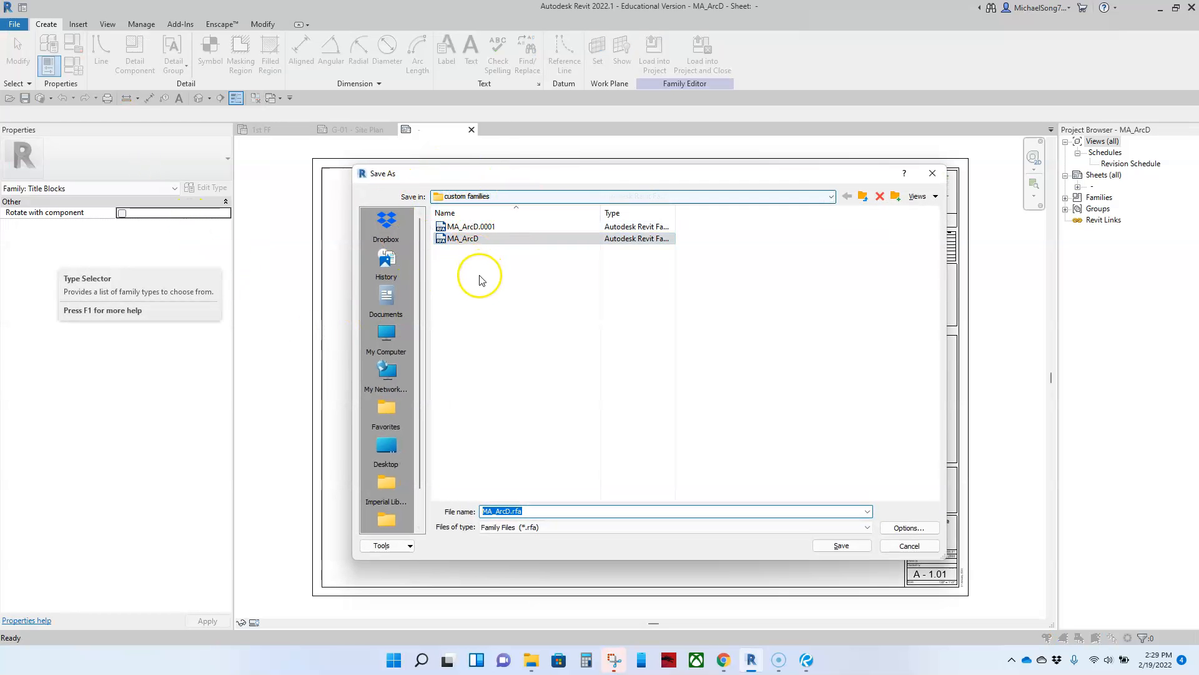
click(510, 513)
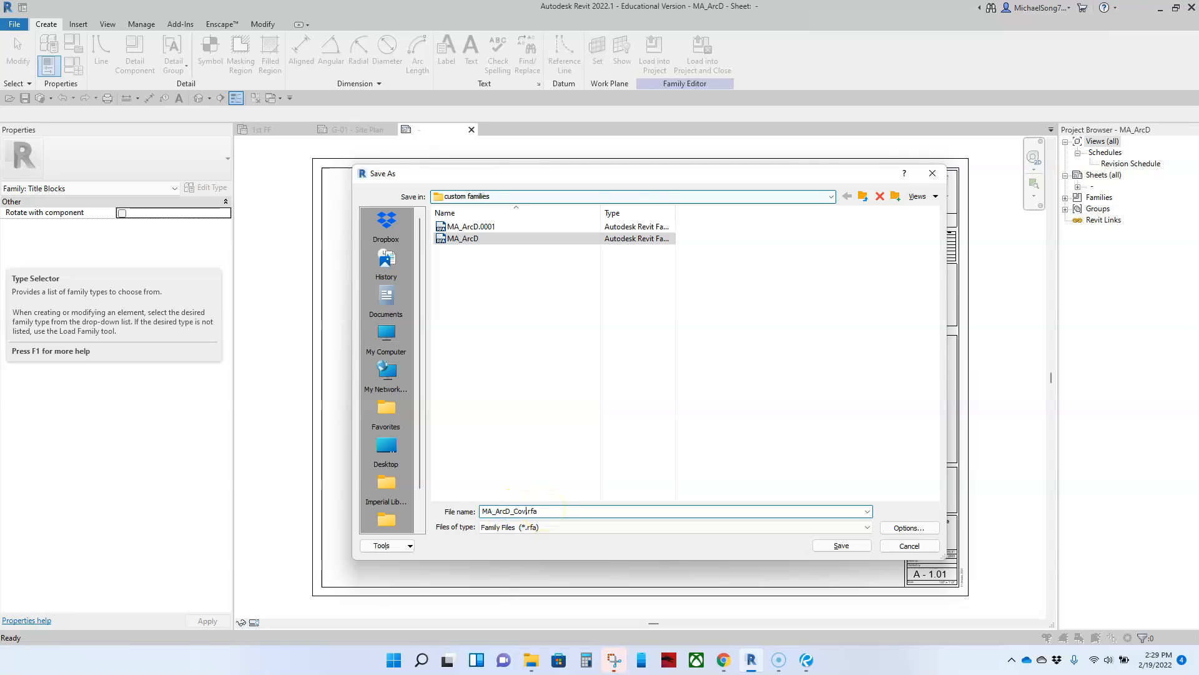
click(840, 546)
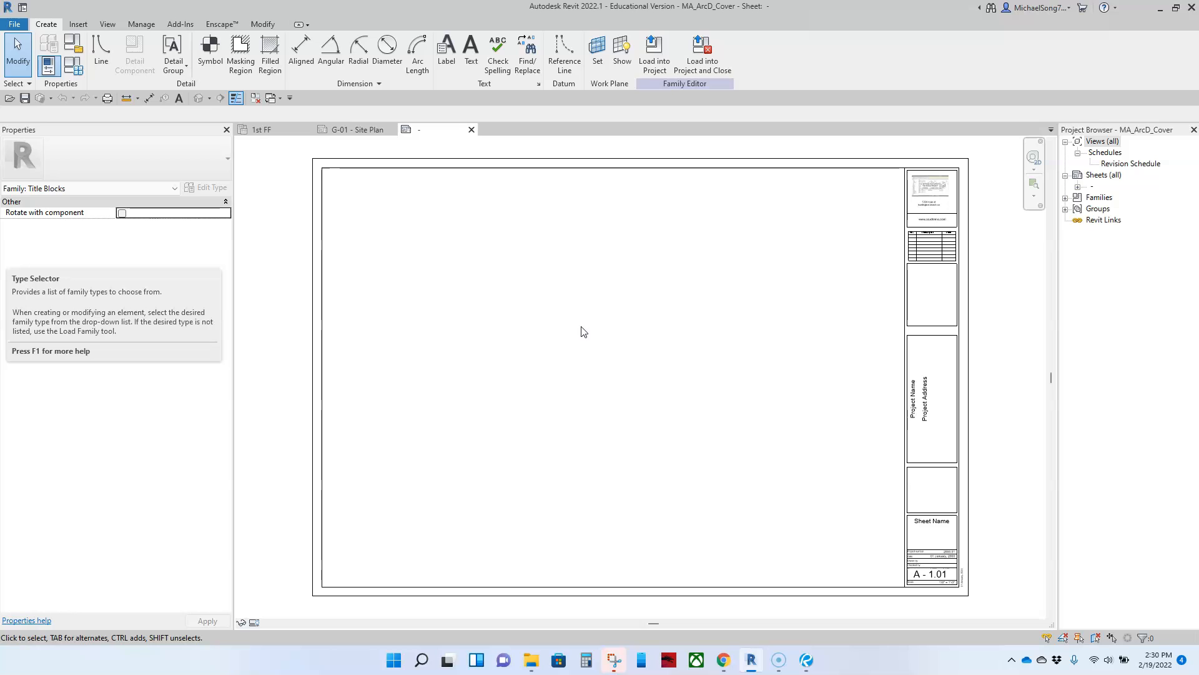
Copy the Project Name and Project Address labels and paste the copies in the sheet's open area
scroll(918, 437, up, 1)
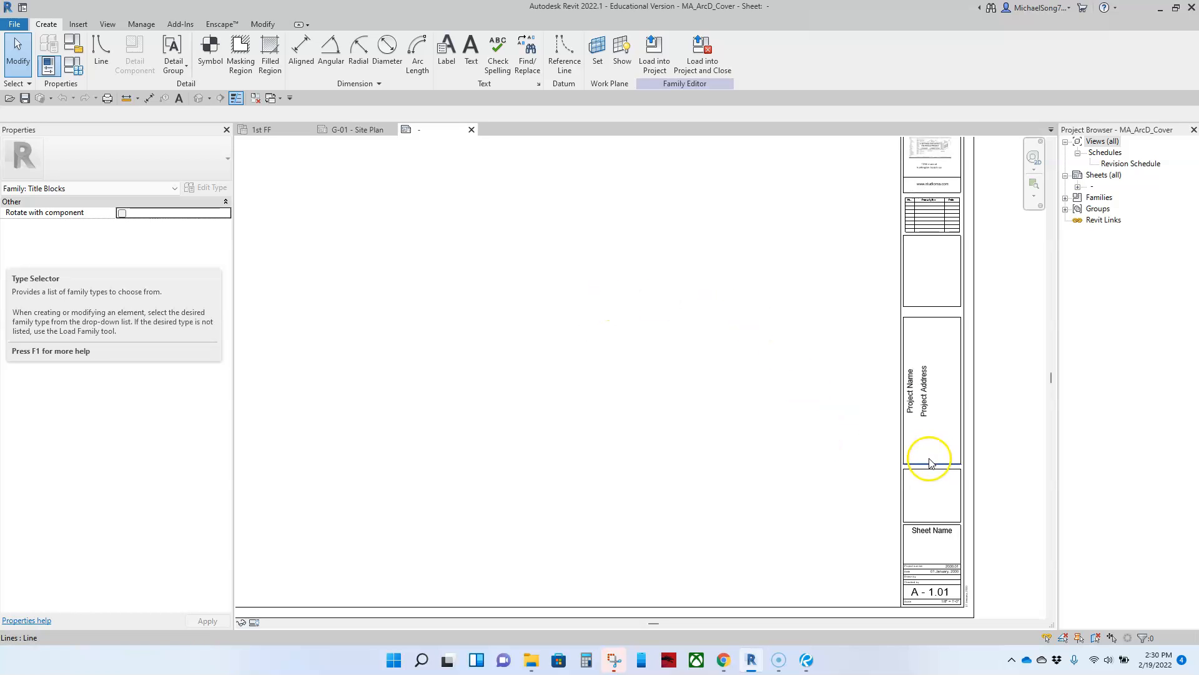
click(913, 426)
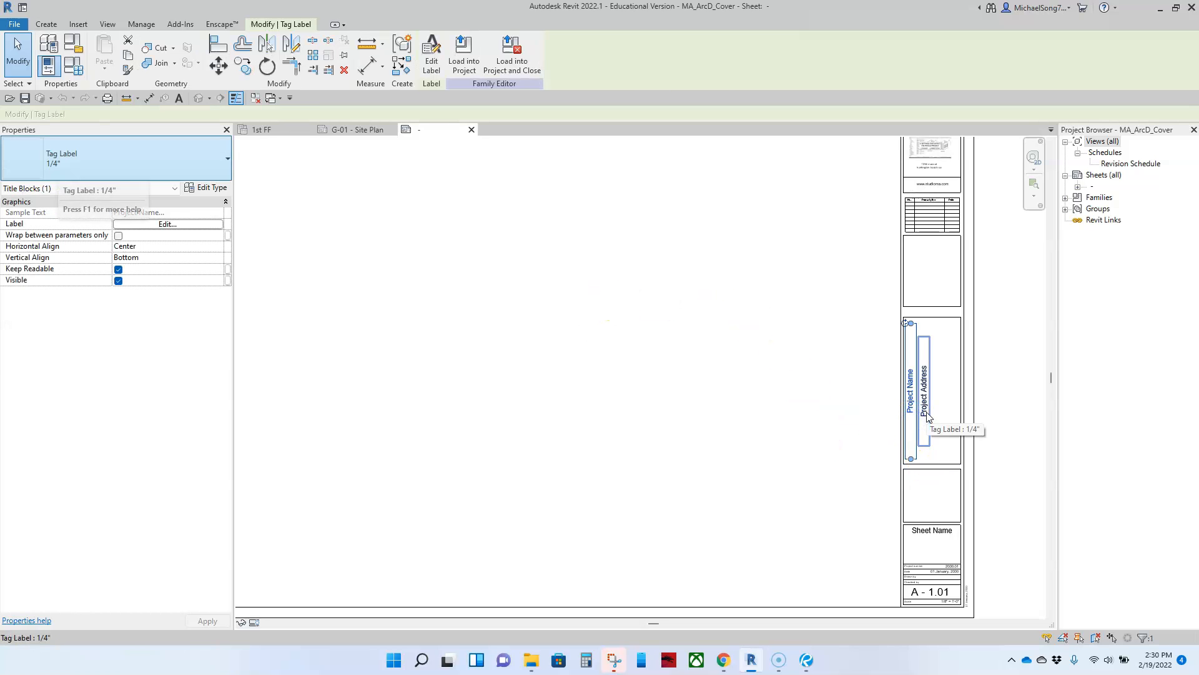
ctrl+click(928, 416)
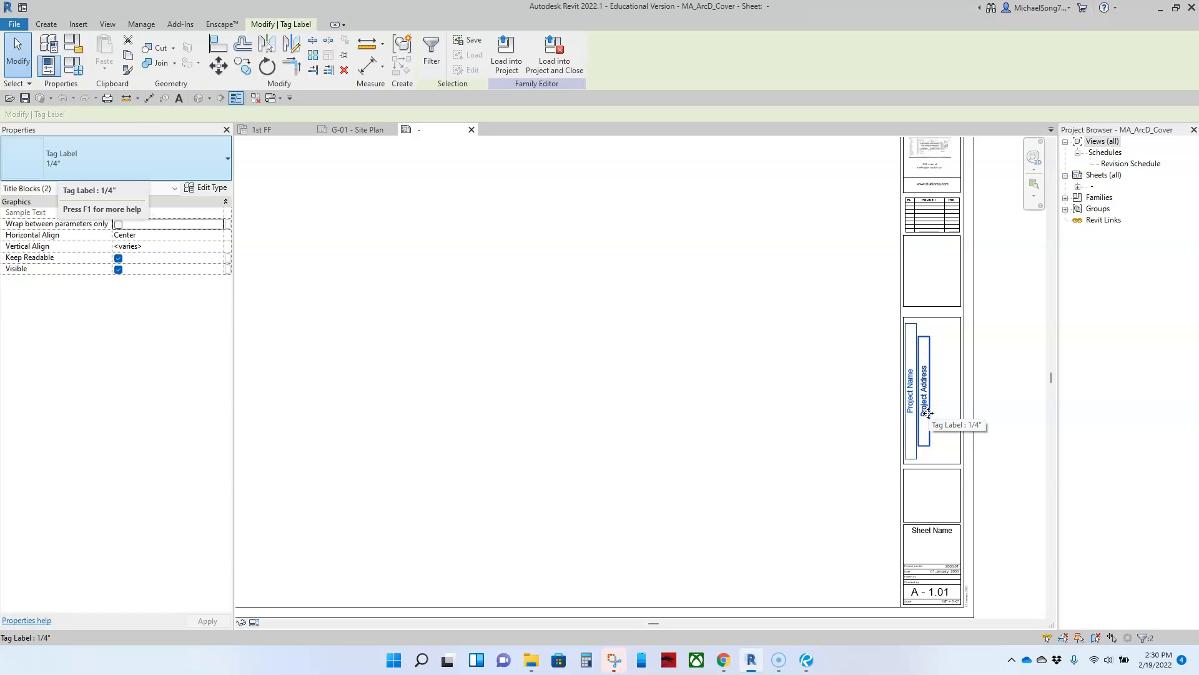
key(ctrl+c)
key(ctrl+v)
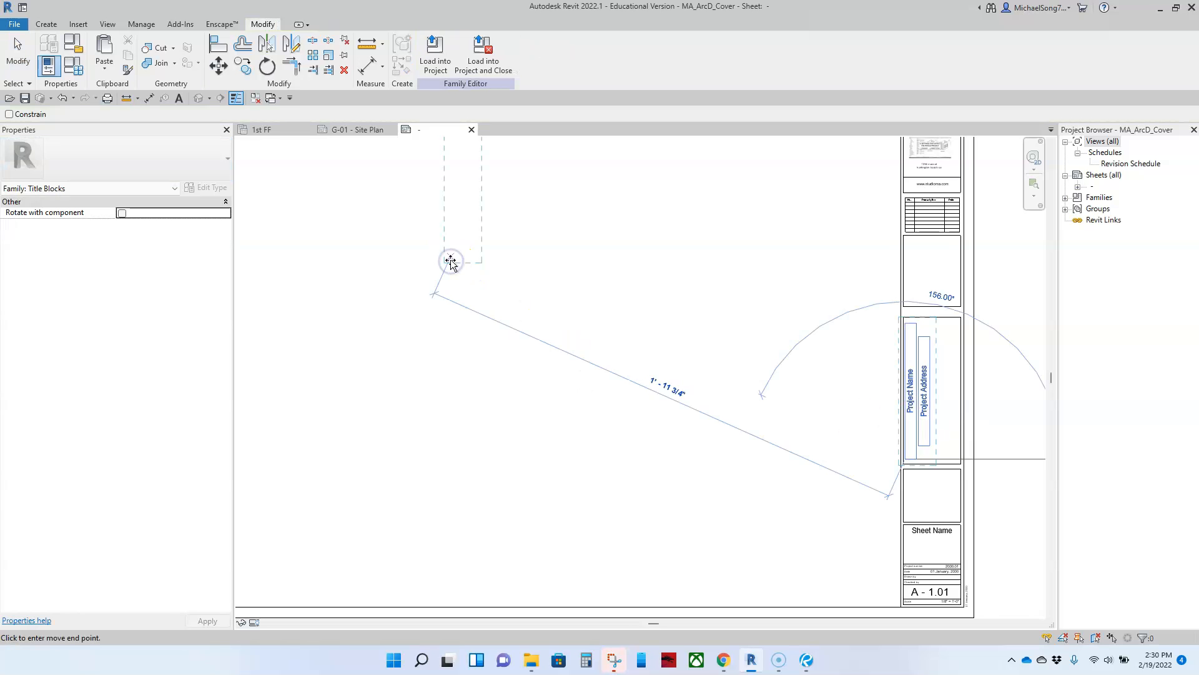
scroll(450, 264, down, 3)
click(436, 293)
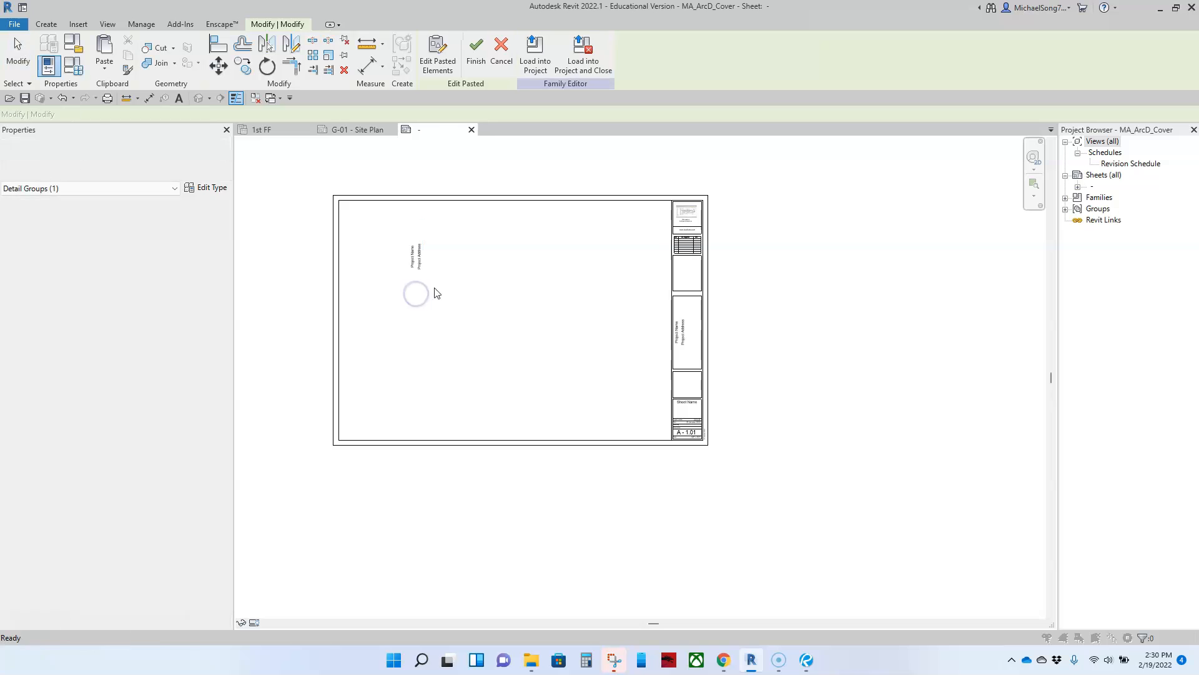
click(434, 289)
Rotate both pasted labels 90° so they read horizontally
scroll(433, 284, up, 5)
middle_drag(434, 283, 521, 387)
drag(527, 375, 394, 276)
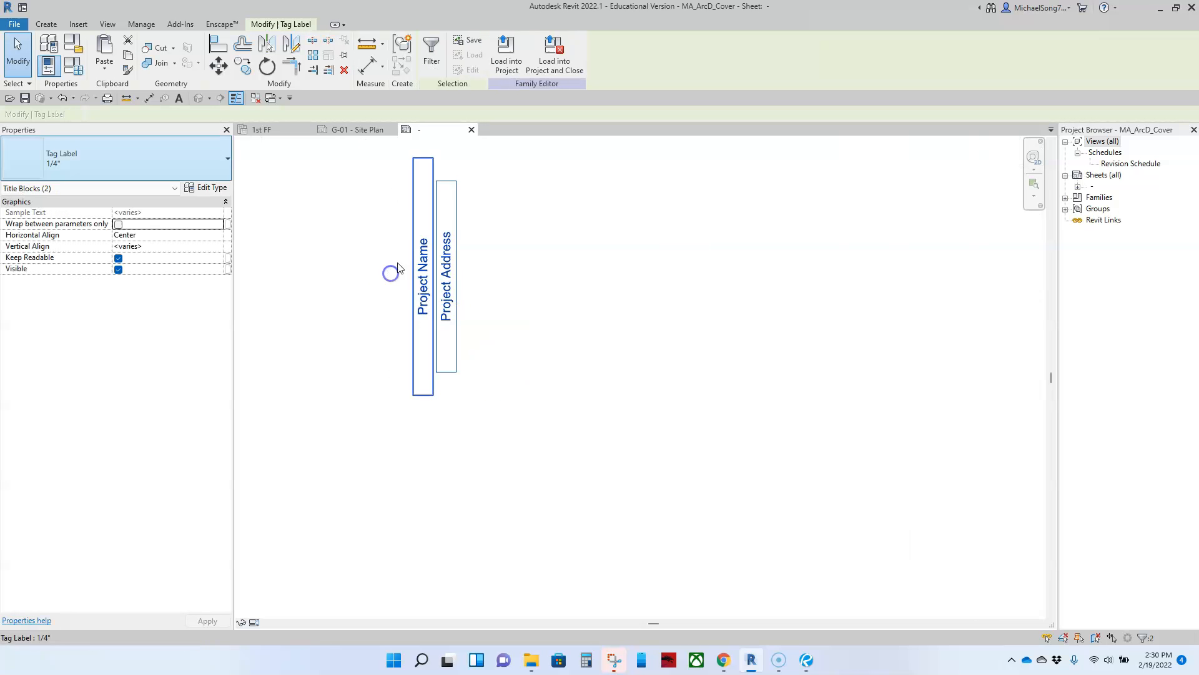
click(261, 74)
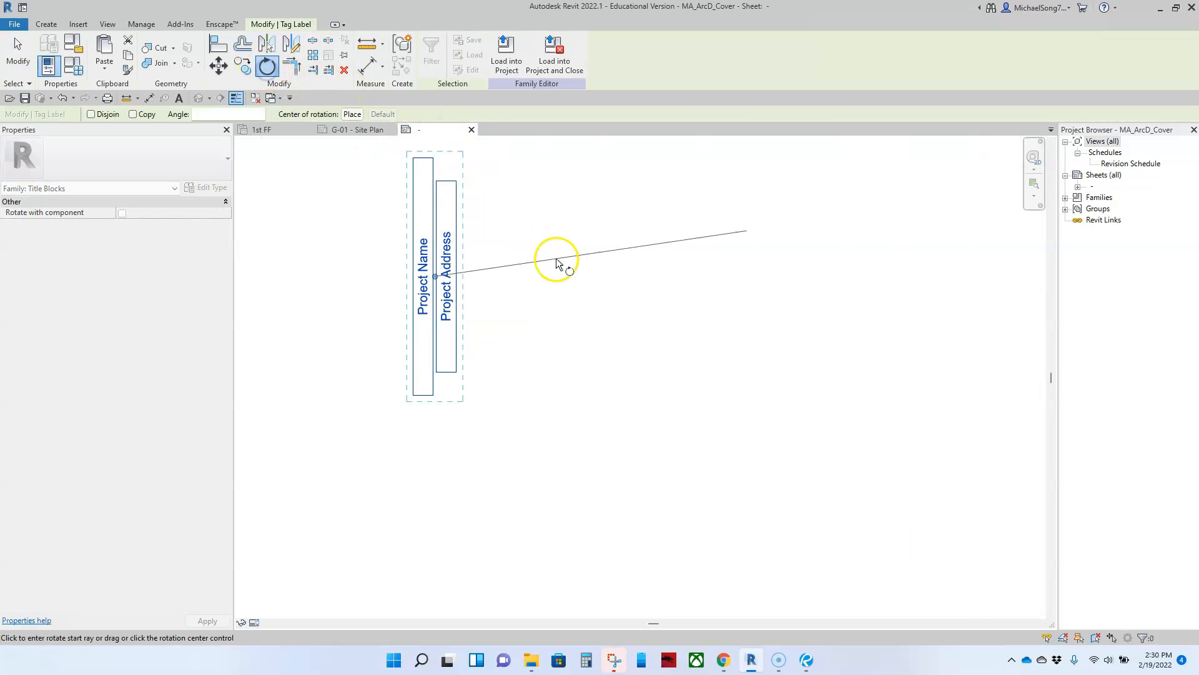
click(606, 284)
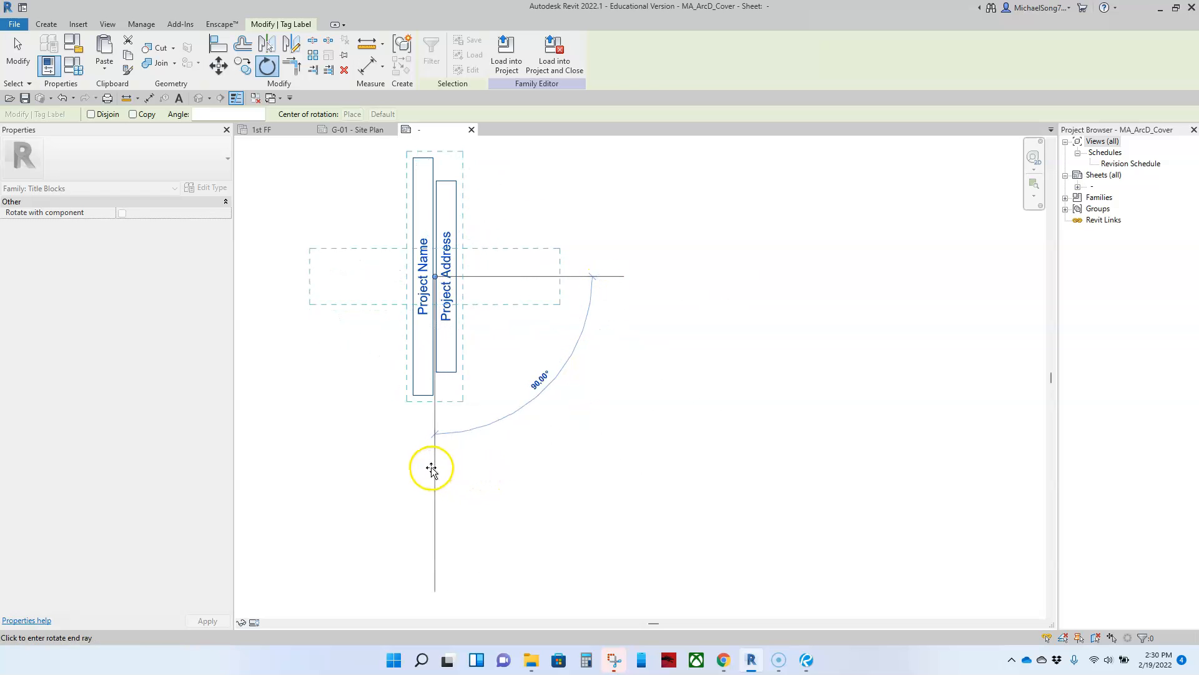
click(429, 469)
Move Project Name toward the top-left and place Project Address just below it
scroll(437, 465, down, 4)
middle_drag(468, 460, 536, 437)
scroll(533, 438, up, 1)
click(533, 436)
drag(520, 315, 434, 241)
click(466, 321)
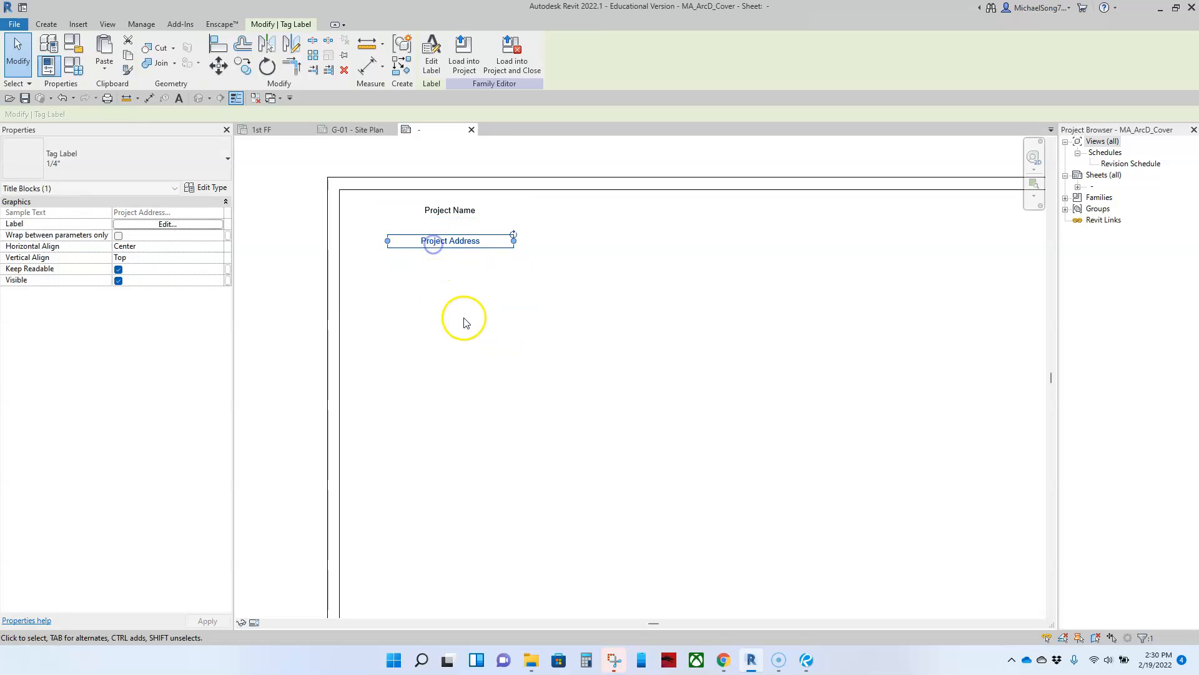
Check the Project Name label's size list without changing it, then view the new labels
click(456, 216)
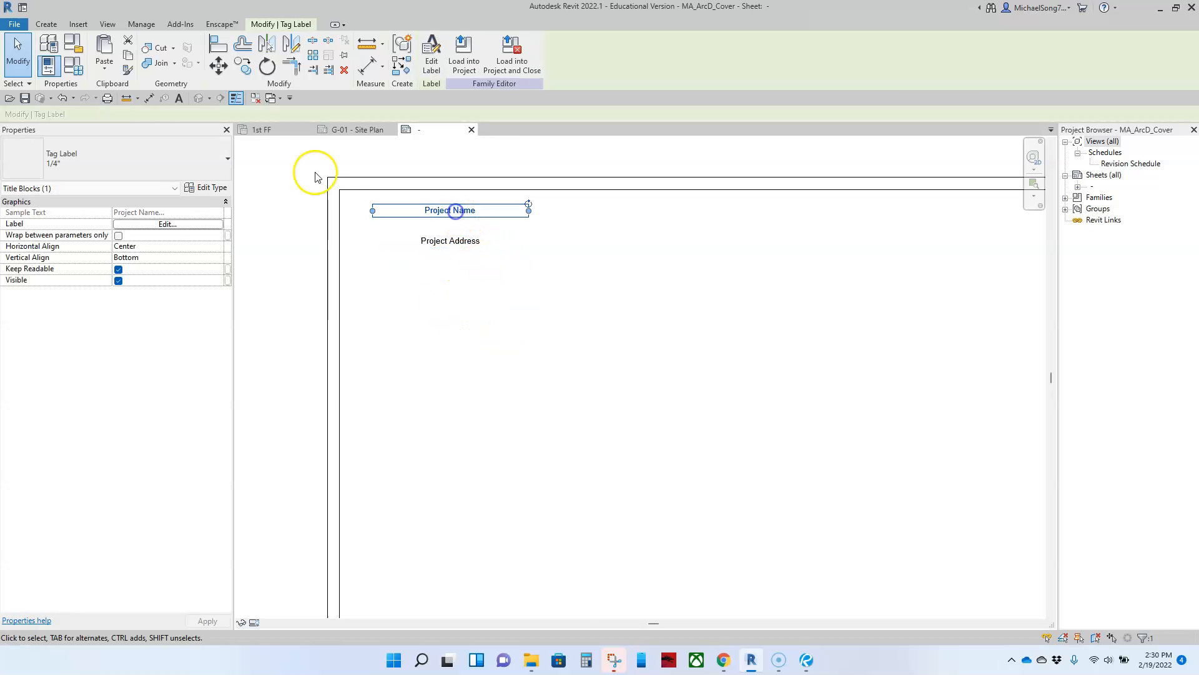
click(145, 143)
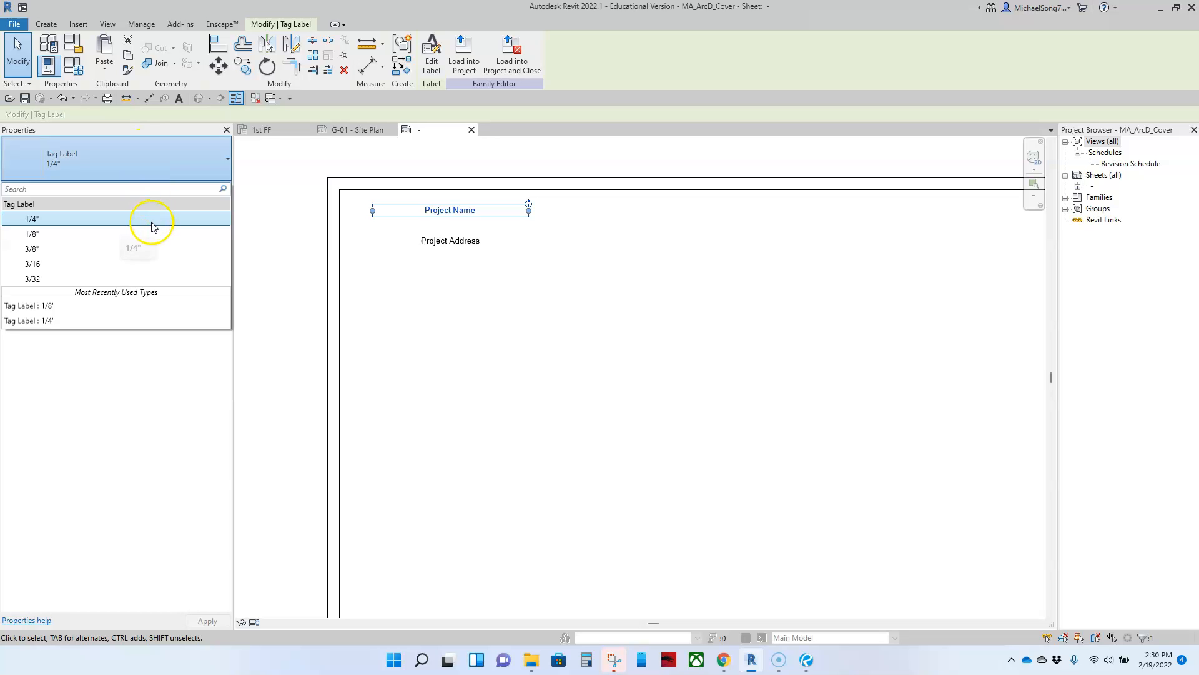
click(490, 374)
scroll(491, 375, down, 3)
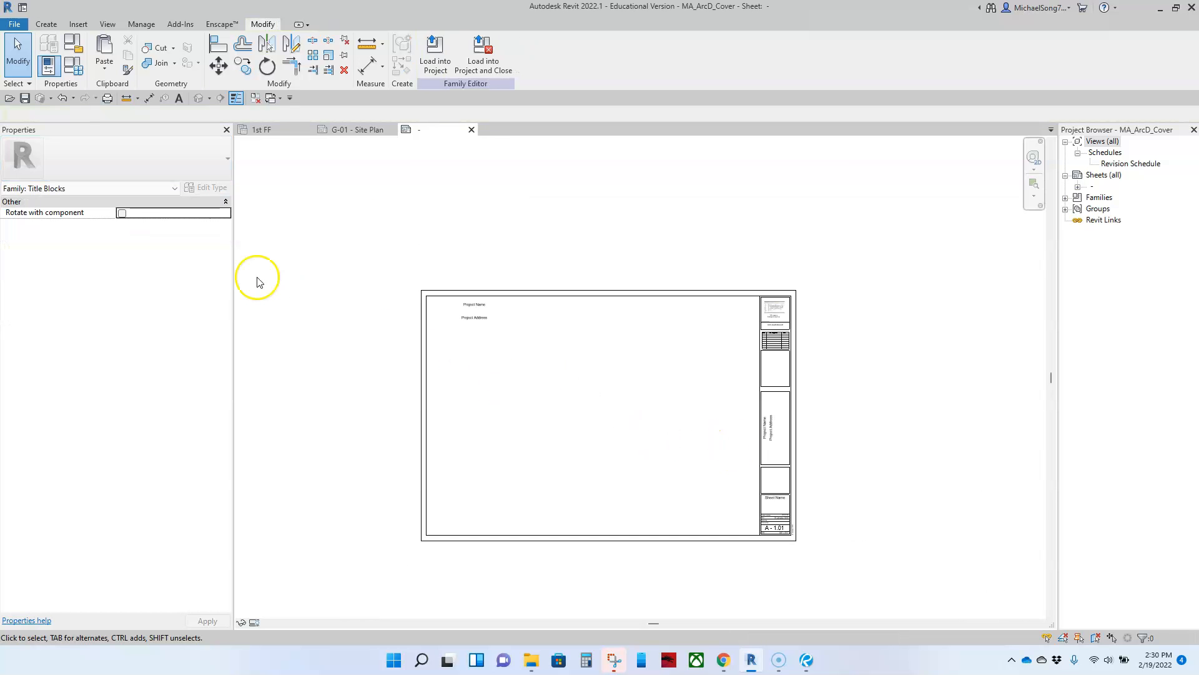
scroll(490, 337, up, 3)
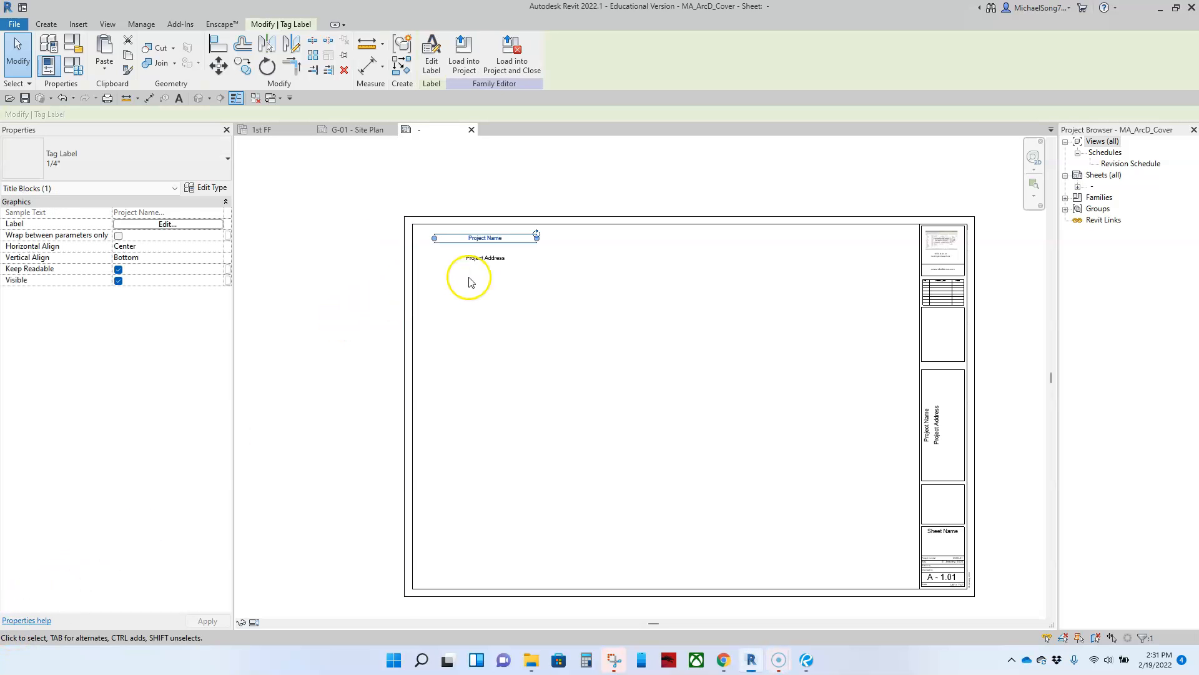
scroll(471, 278, up, 1)
middle_drag(471, 279, 472, 342)
Confirm the top-left label keeps Project Name as its parameter
click(517, 373)
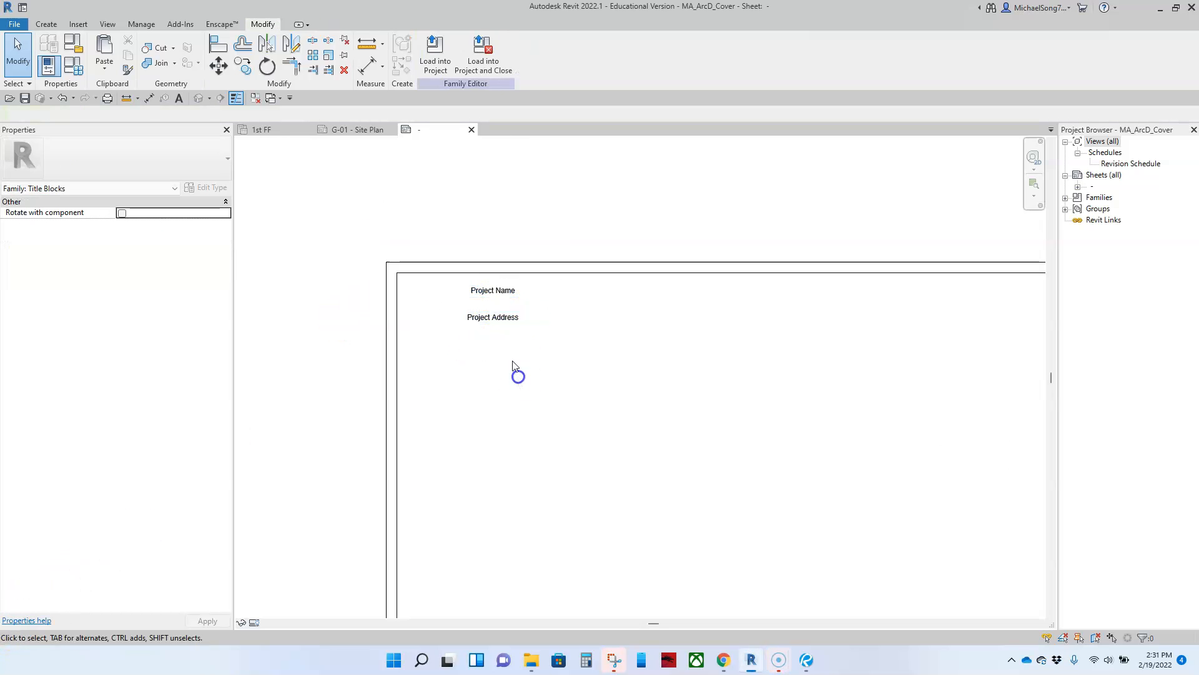
click(500, 291)
scroll(475, 347, down, 3)
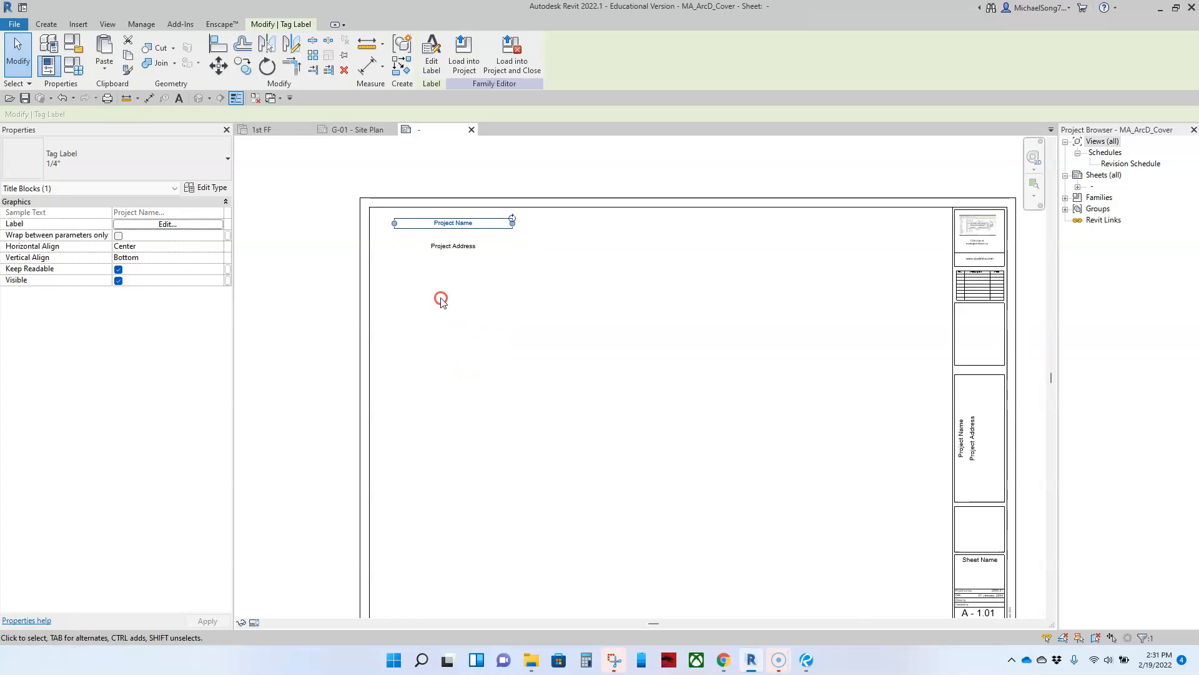
click(167, 225)
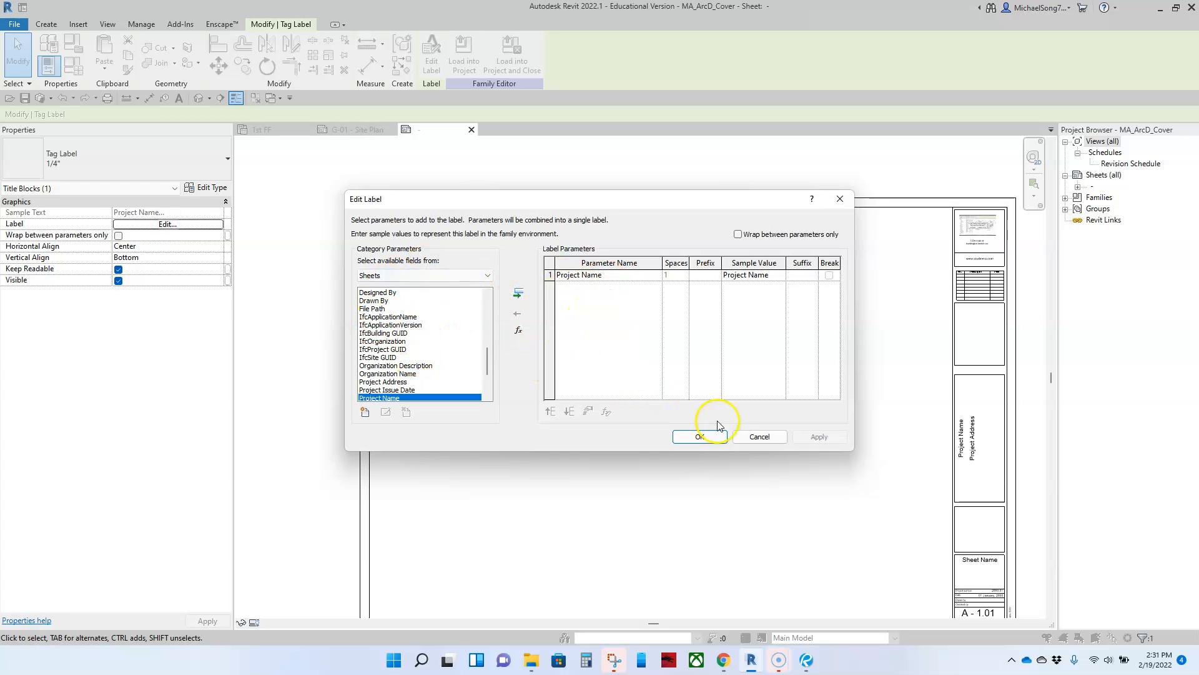
click(700, 437)
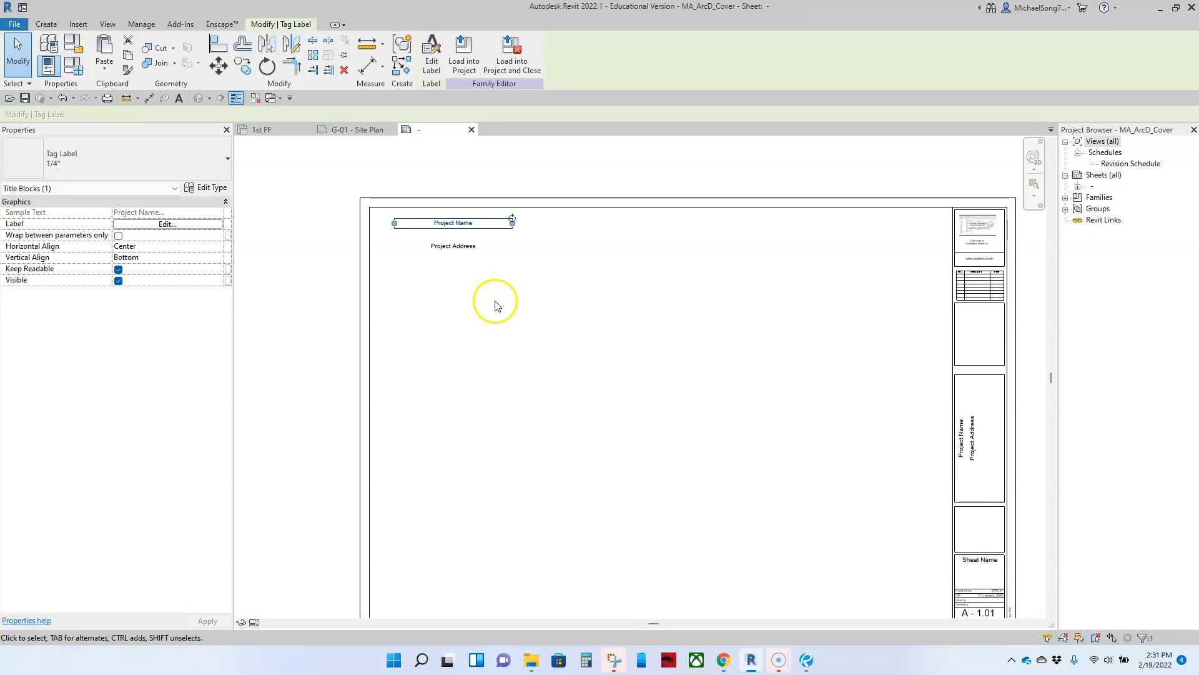
Switch the Project Name label to the larger 3/8" tag label type
click(521, 296)
click(450, 222)
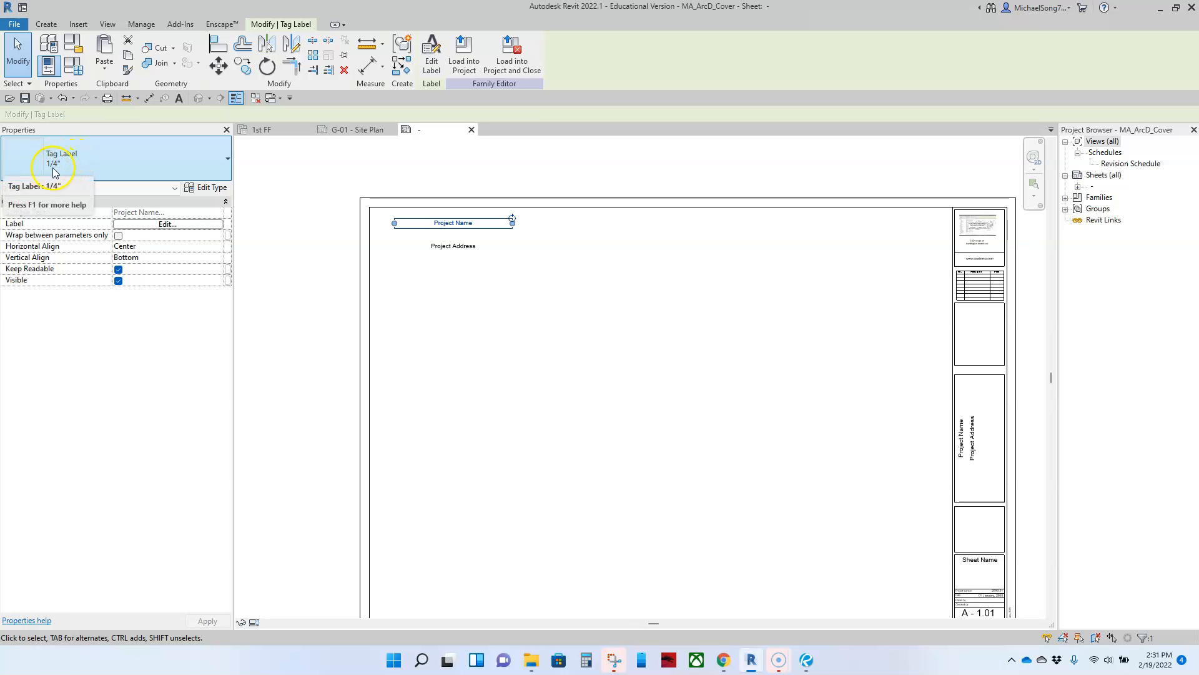
click(212, 161)
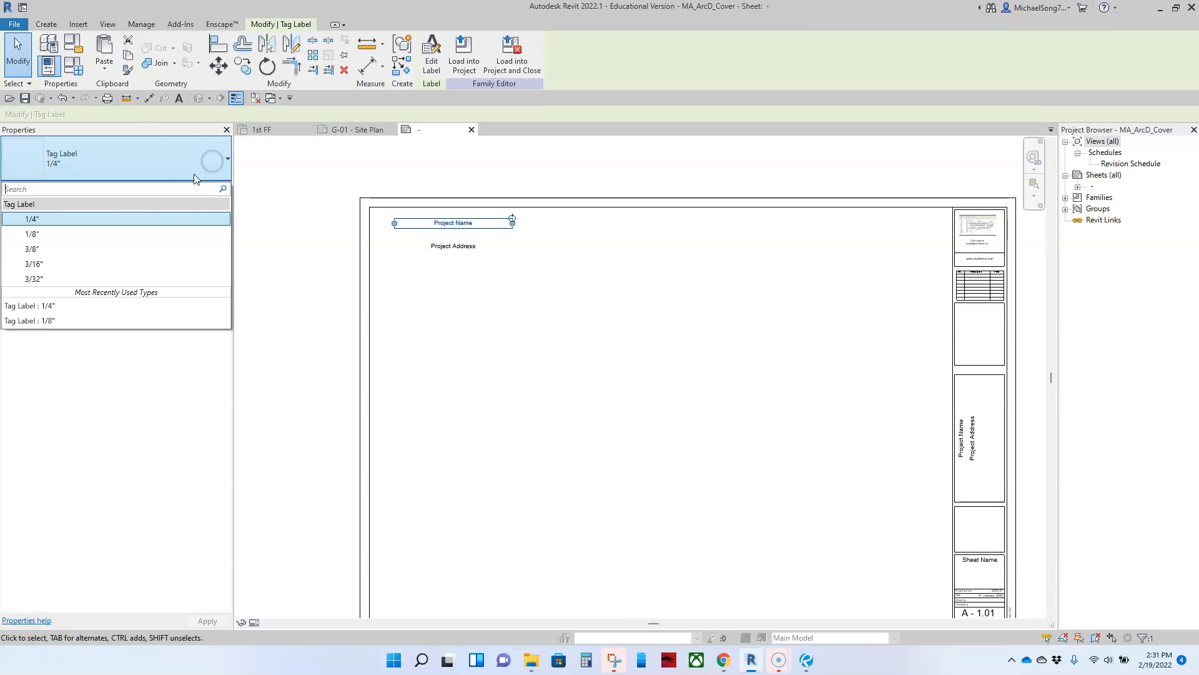
click(50, 249)
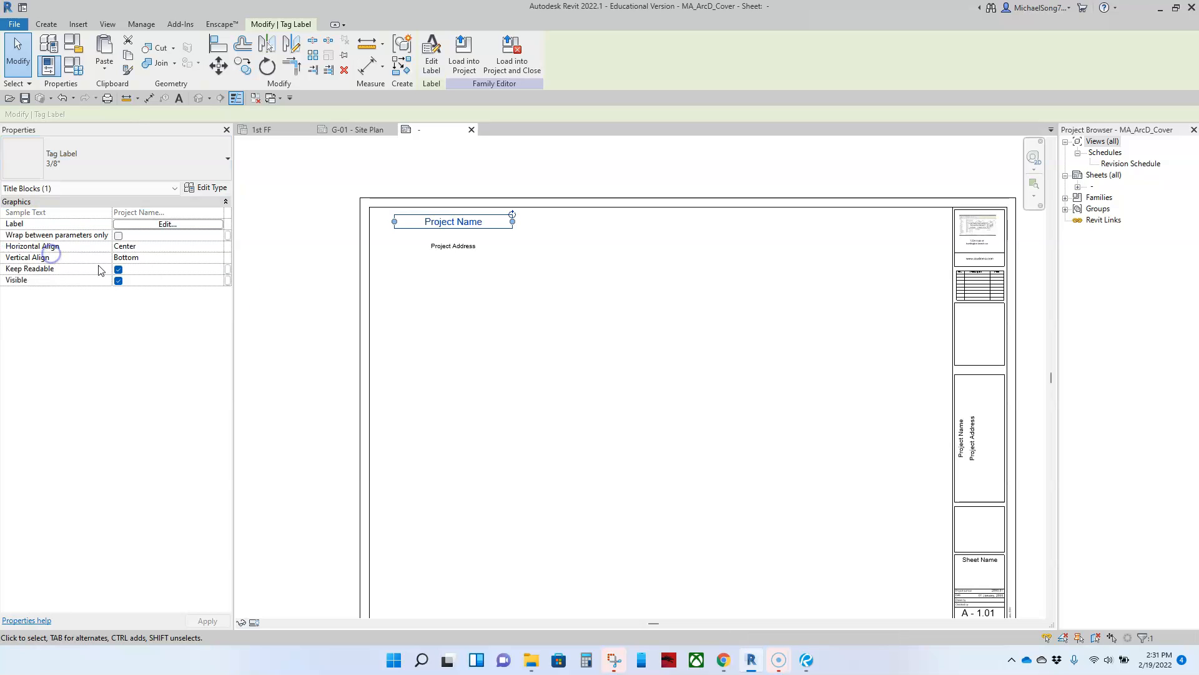
click(156, 166)
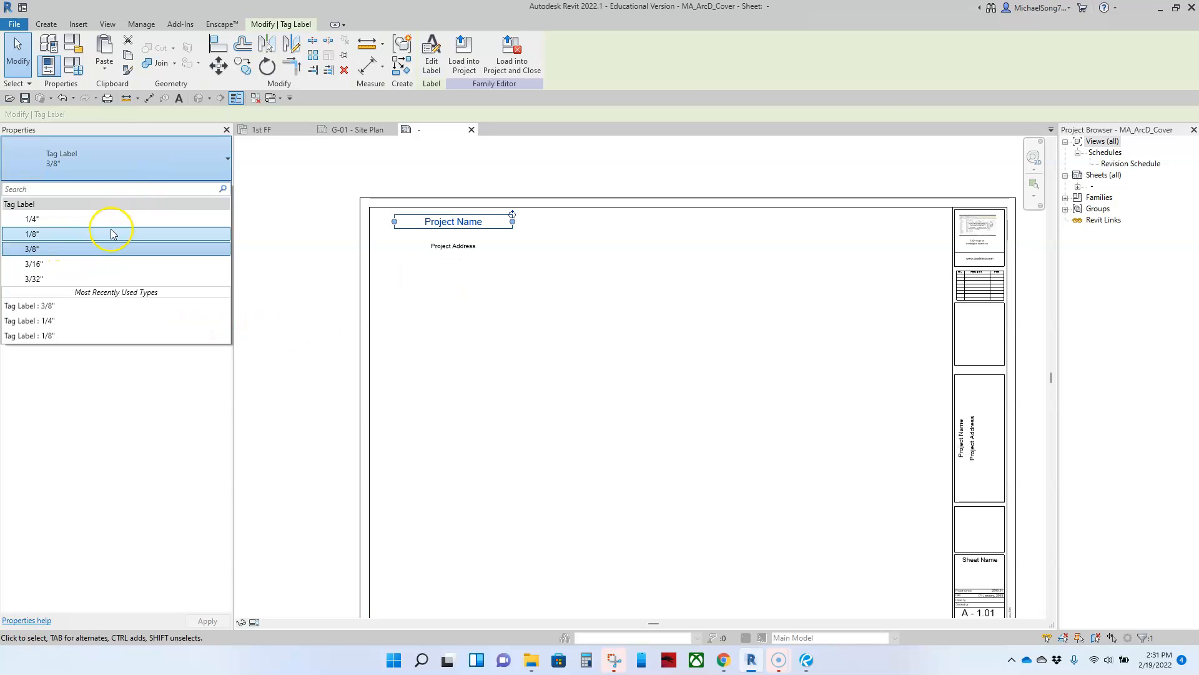
click(125, 157)
click(274, 269)
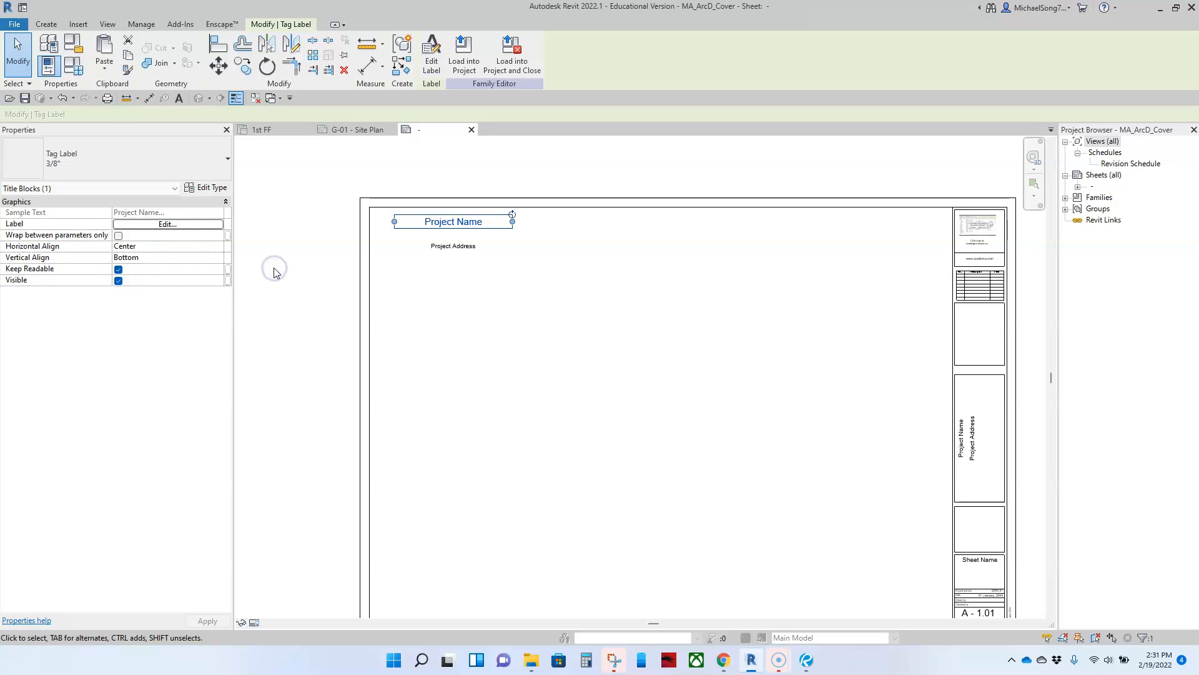
click(456, 313)
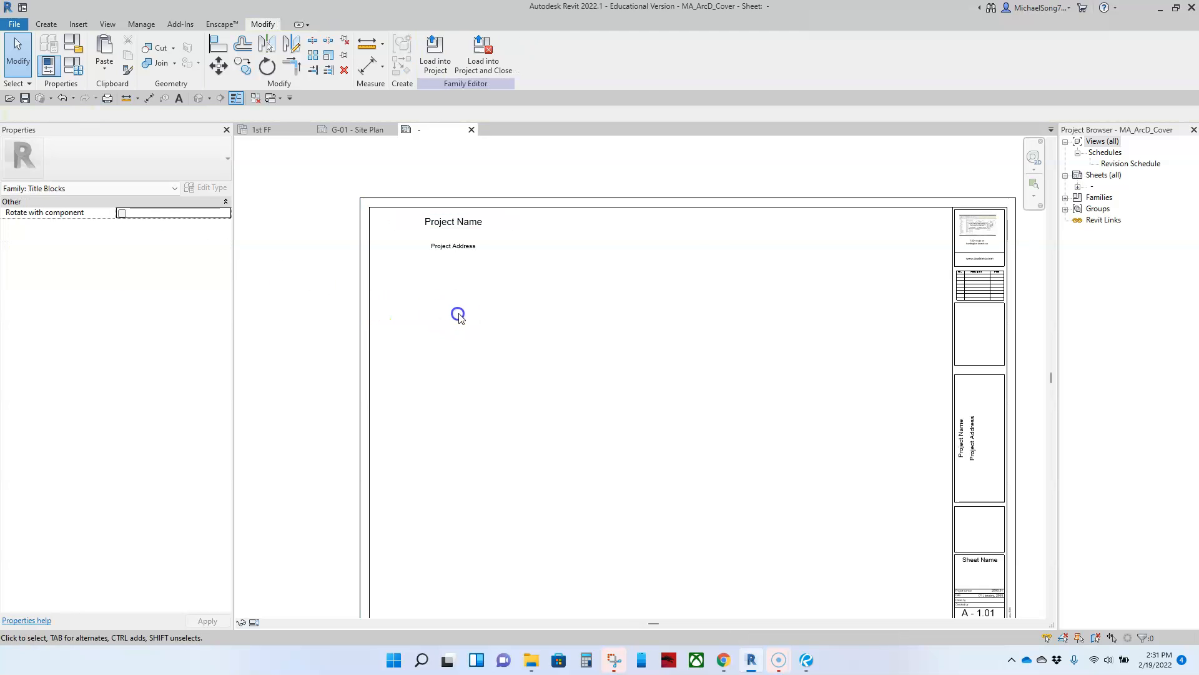
click(459, 223)
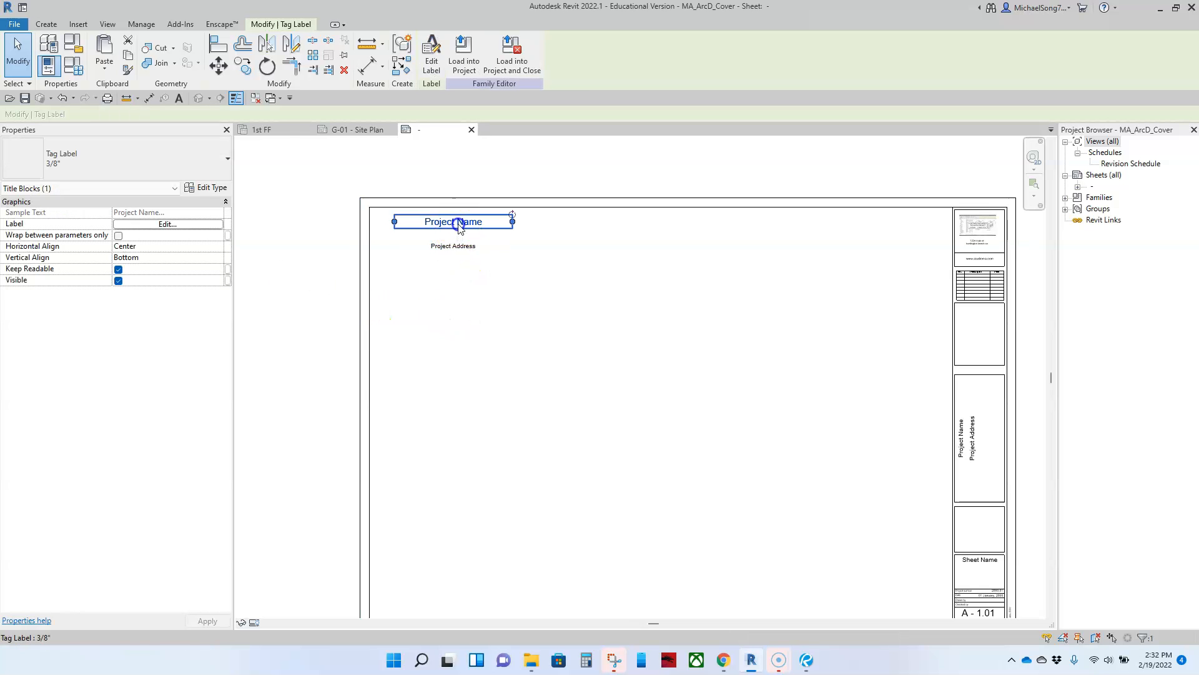
Duplicate the 3/8" label type as 1/2" with 1/2" text size and apply it to Project Name
click(213, 188)
click(213, 189)
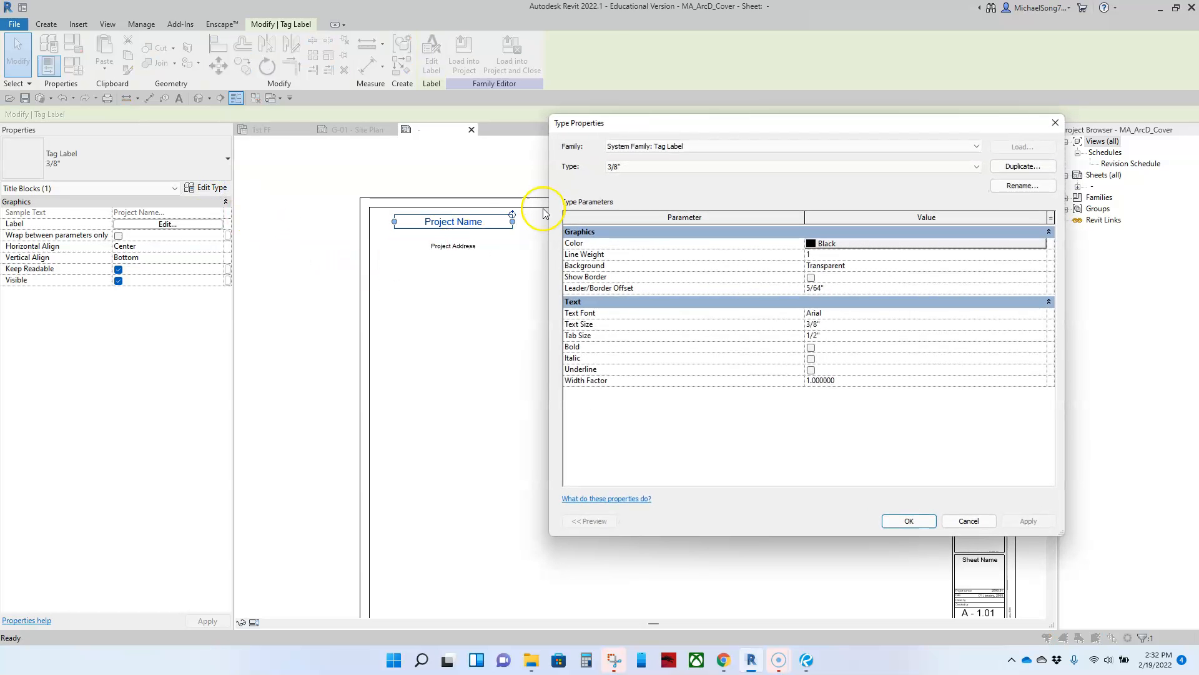
drag(656, 125, 571, 122)
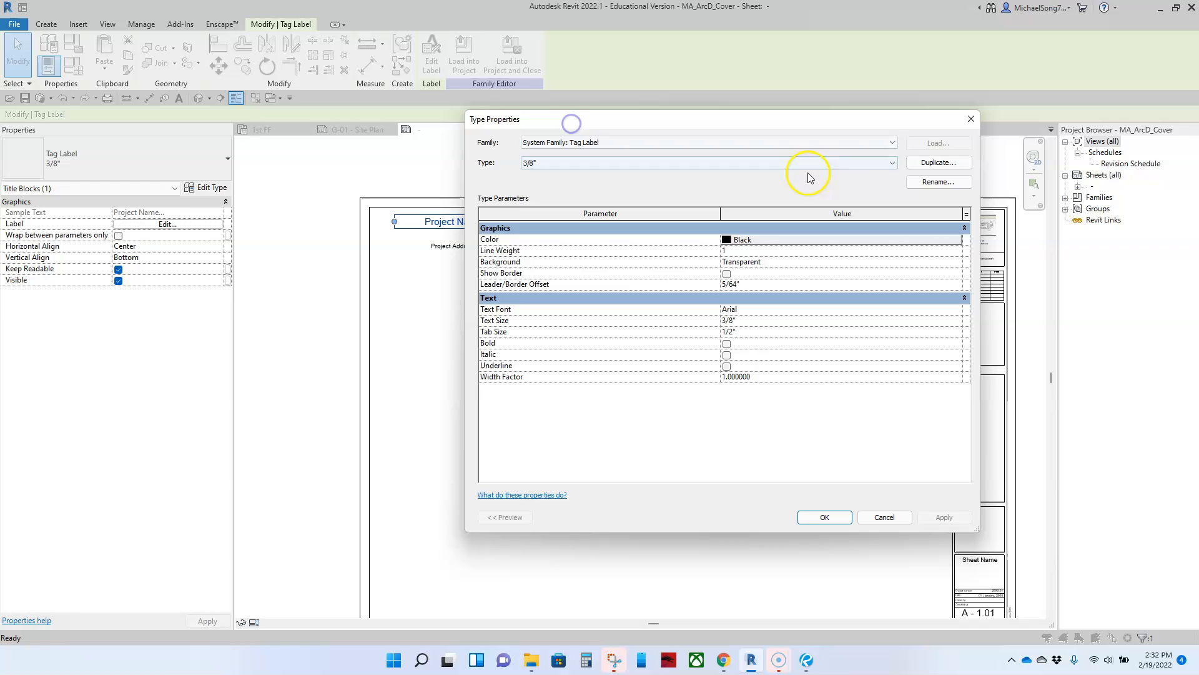
click(938, 162)
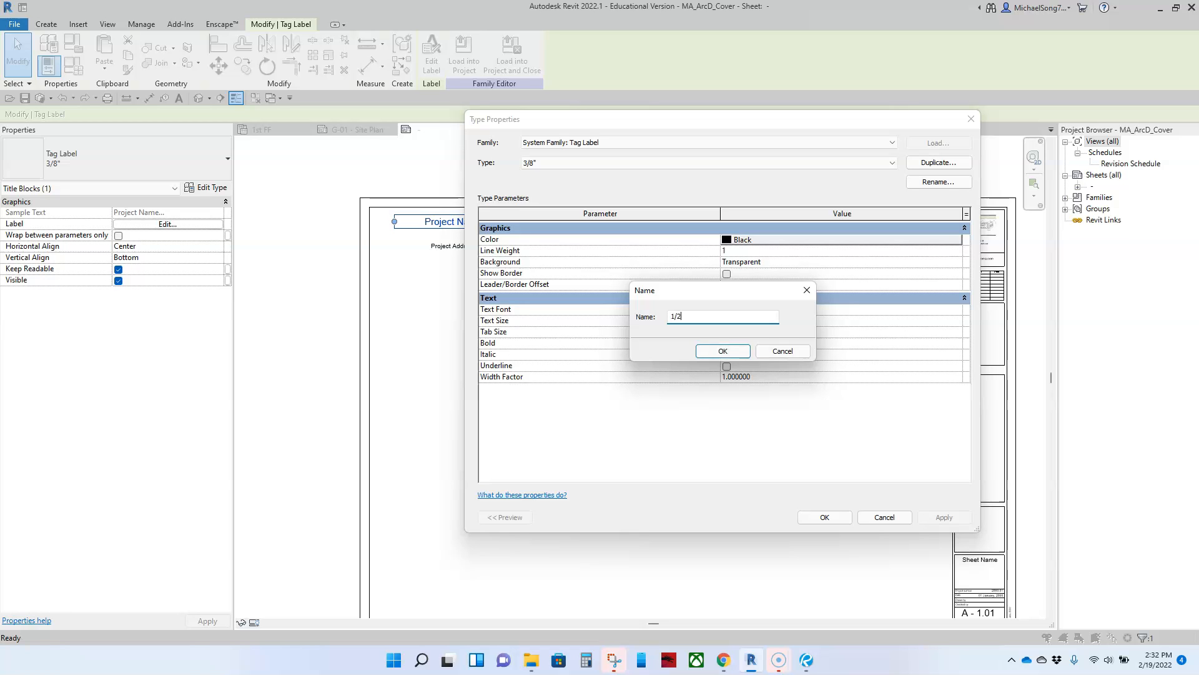
click(723, 350)
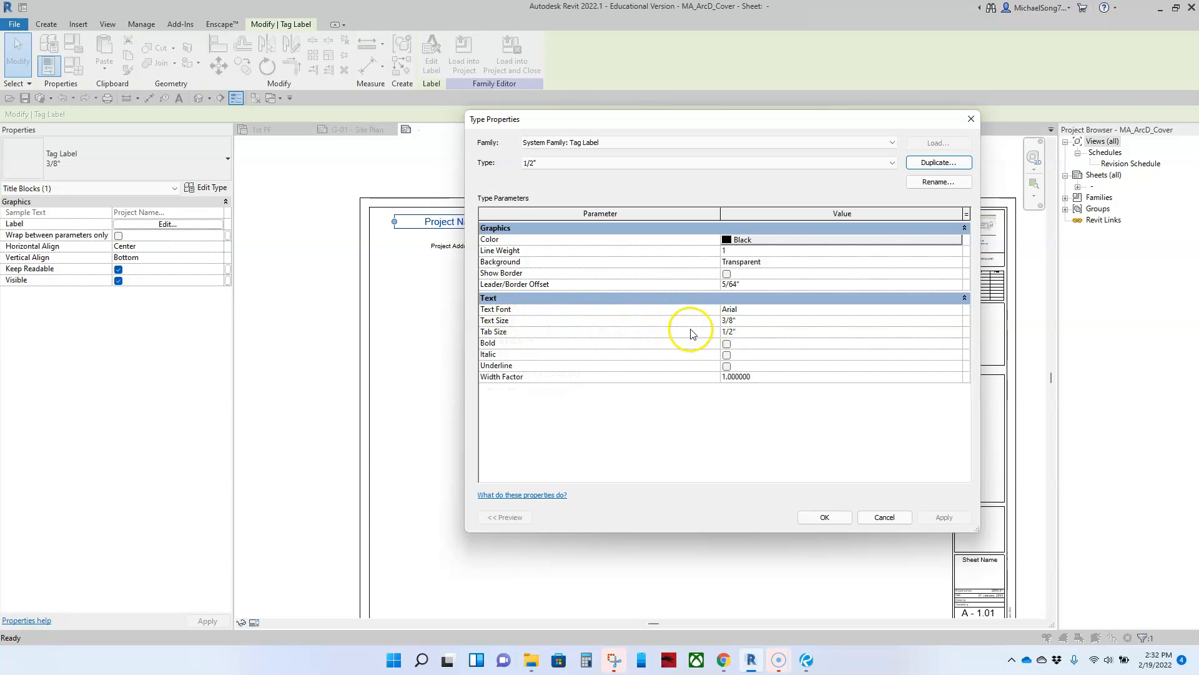
click(747, 321)
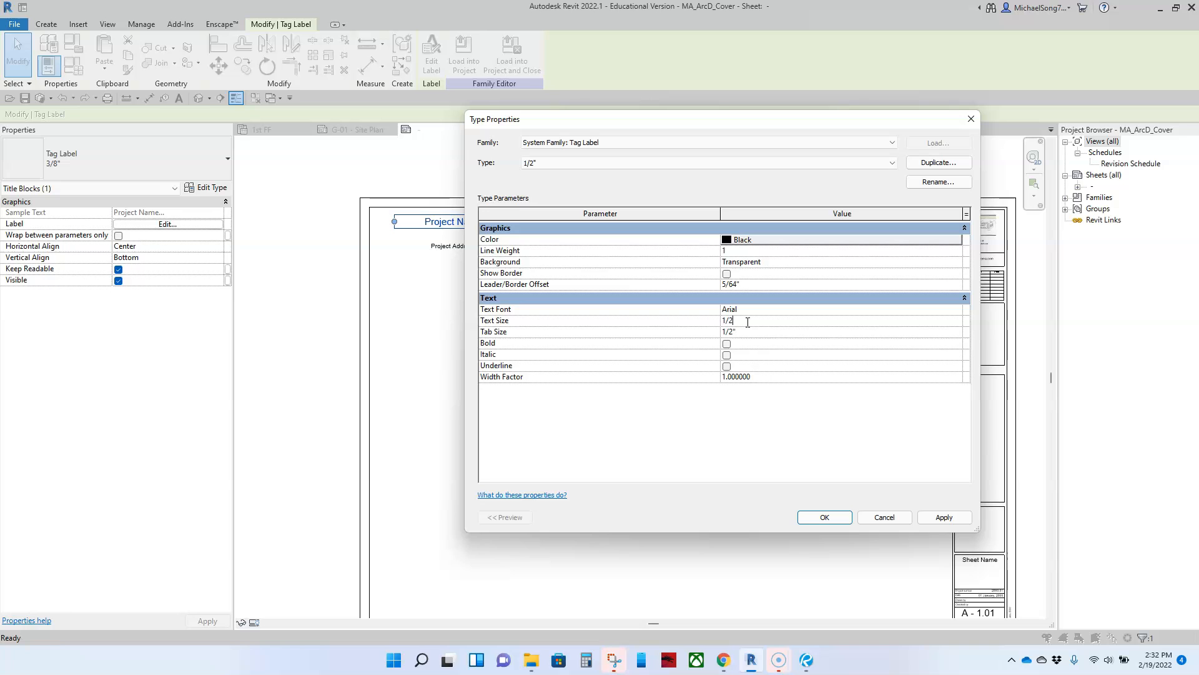
click(782, 448)
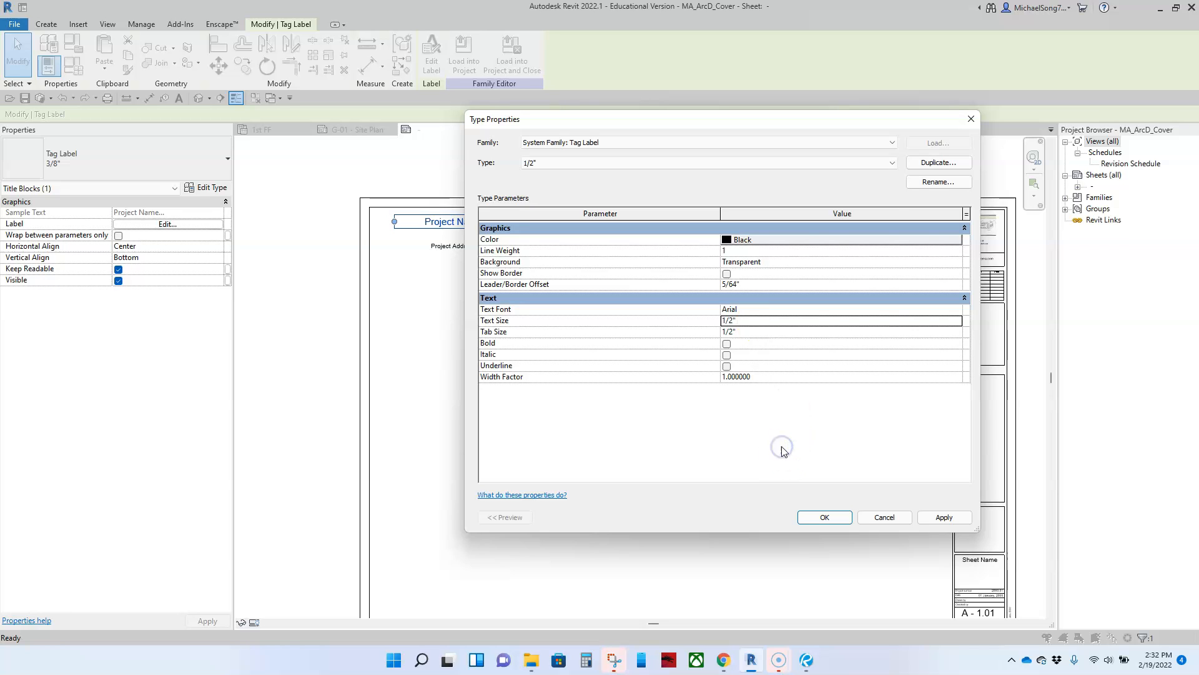
click(744, 165)
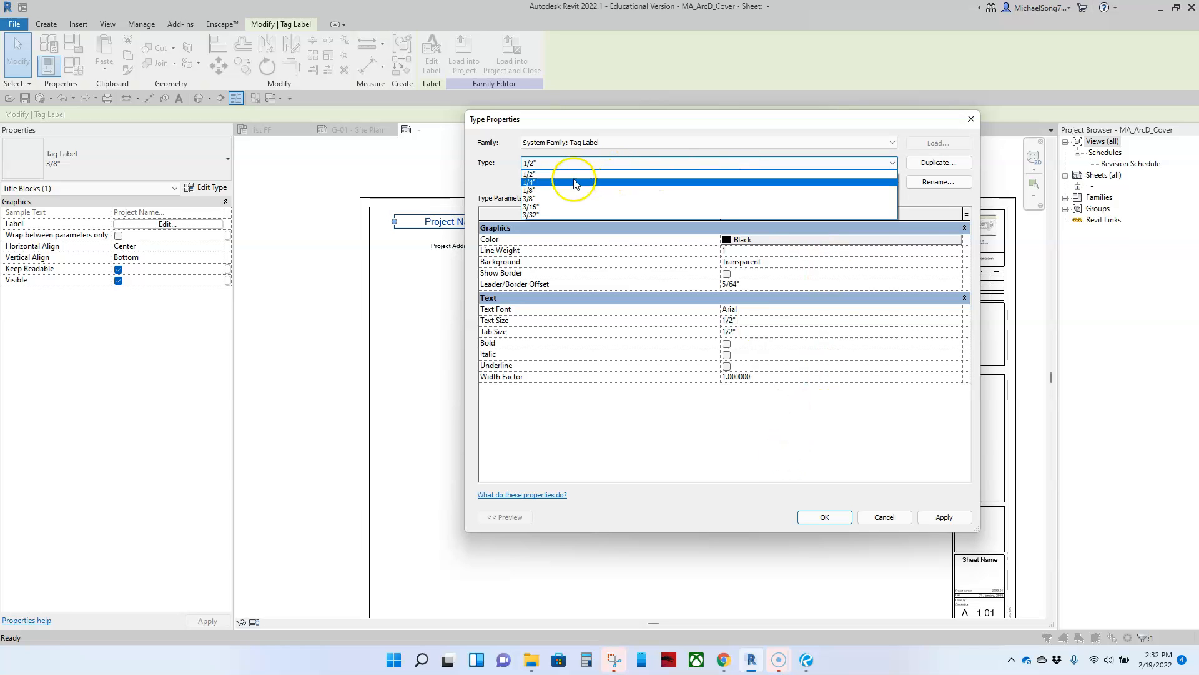
click(544, 199)
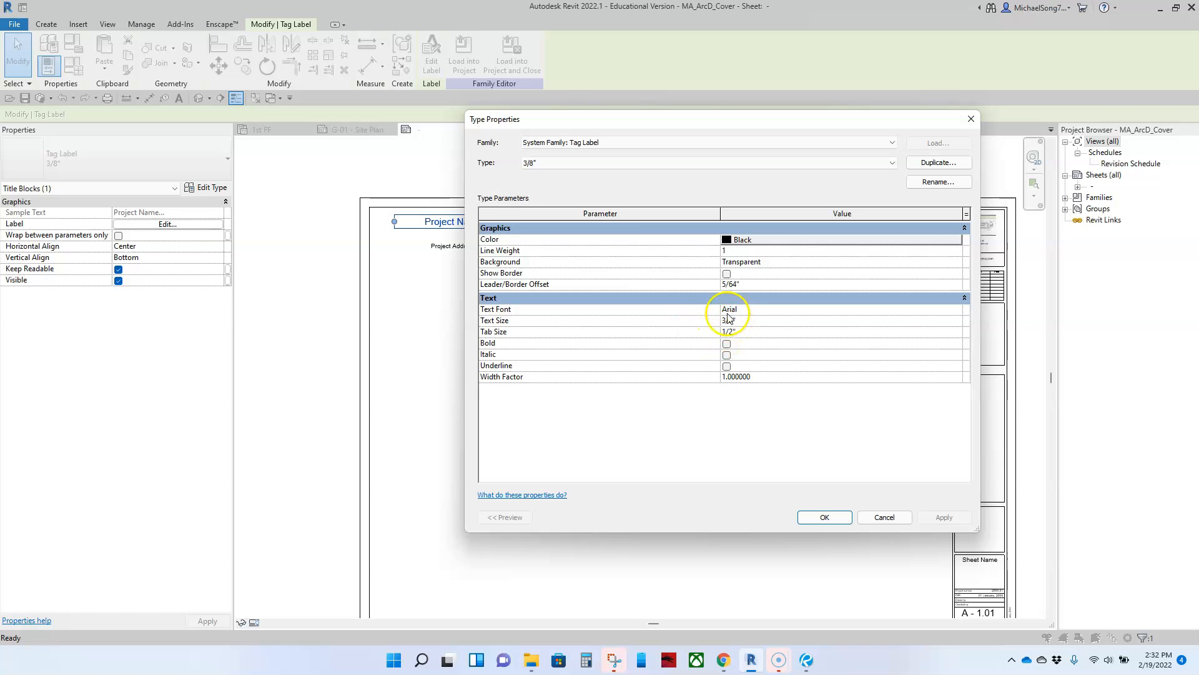
click(612, 163)
click(584, 180)
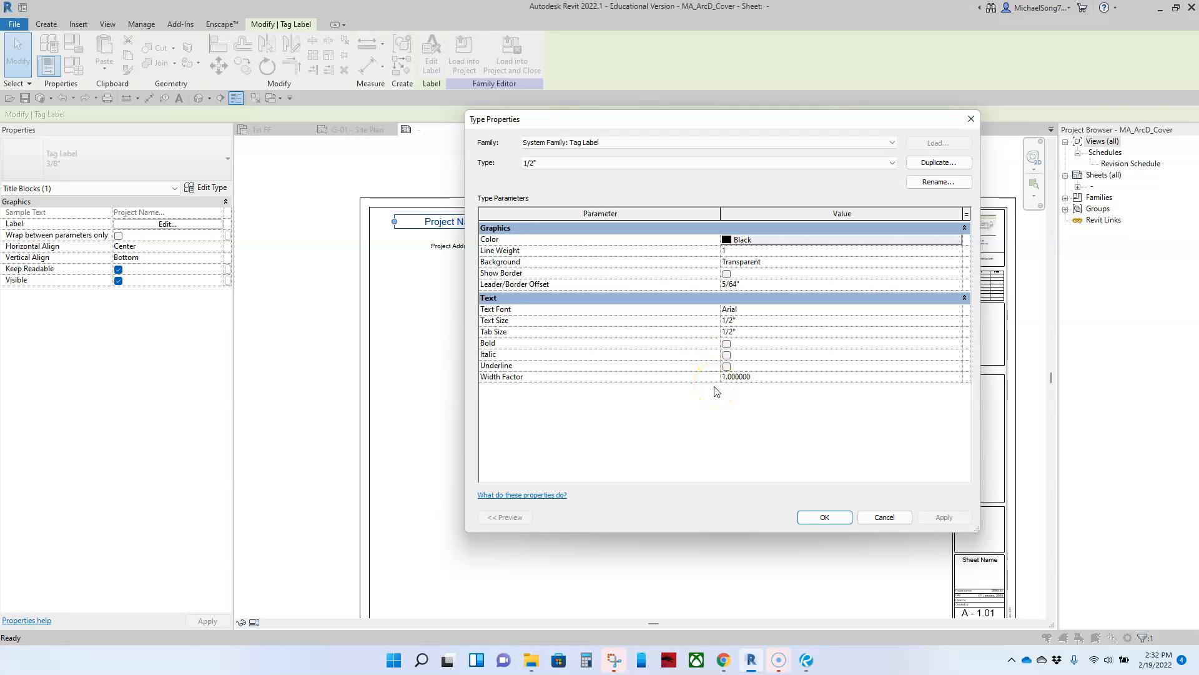
click(824, 519)
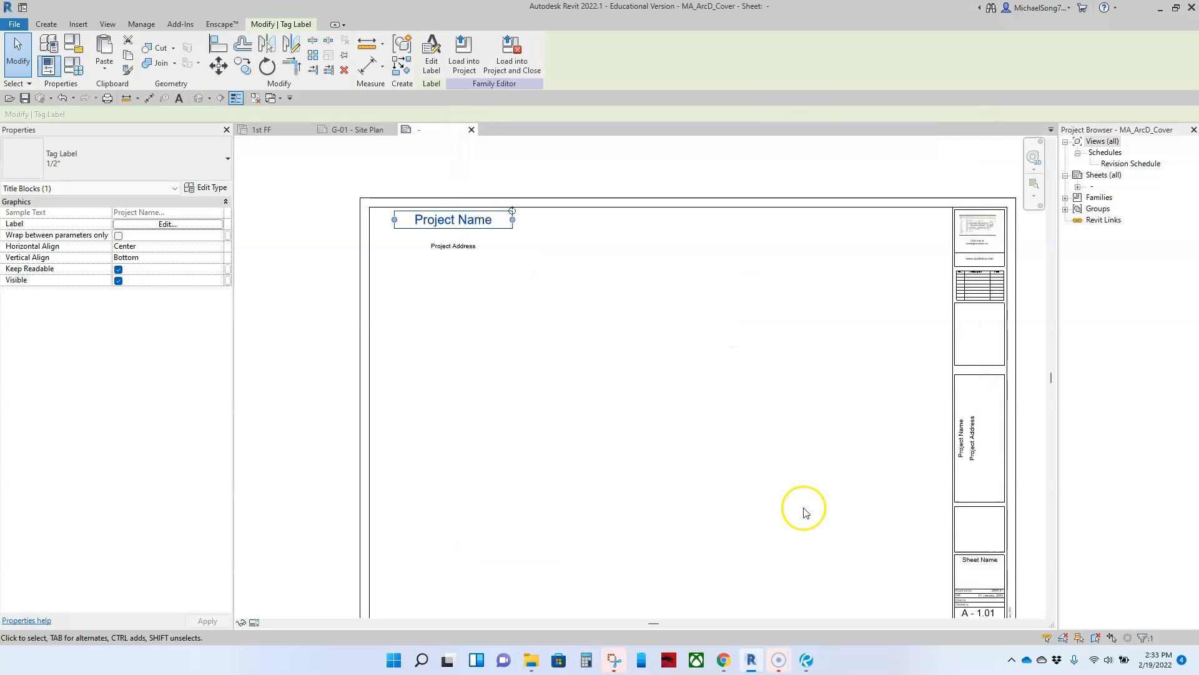
Give the Project Address label the 1/2" tag label type
click(647, 381)
click(479, 226)
click(489, 285)
click(460, 245)
click(190, 158)
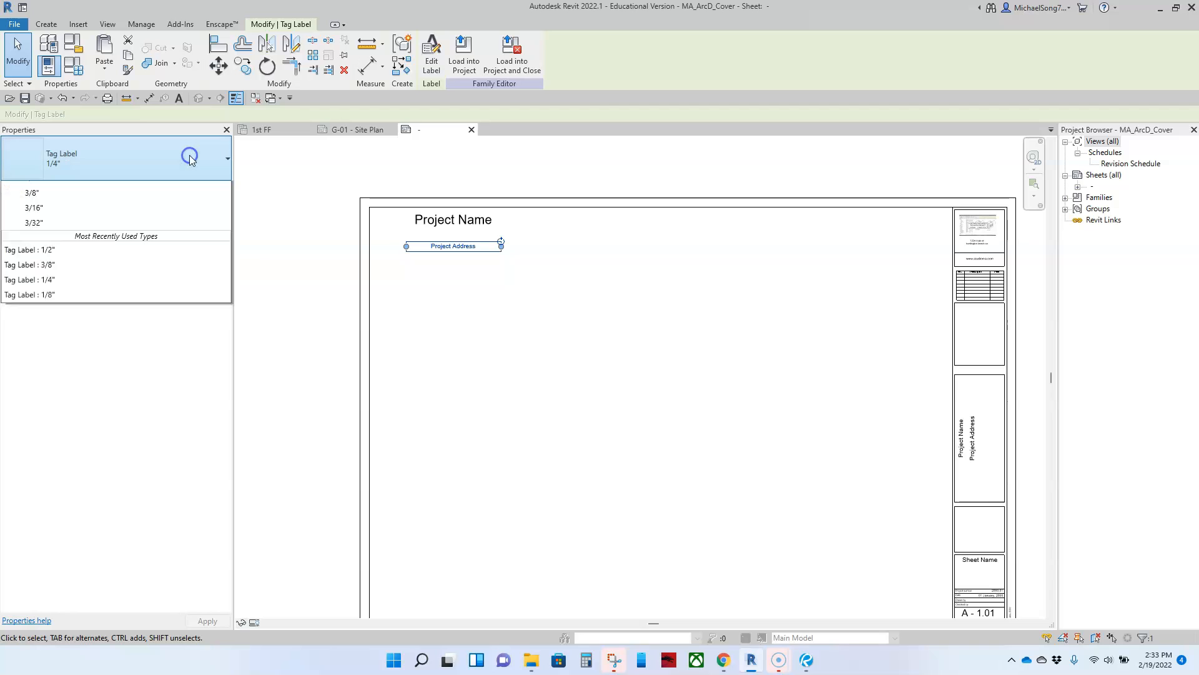
click(63, 225)
Nudge Project Name closer to Project Address and left-align its text
click(589, 348)
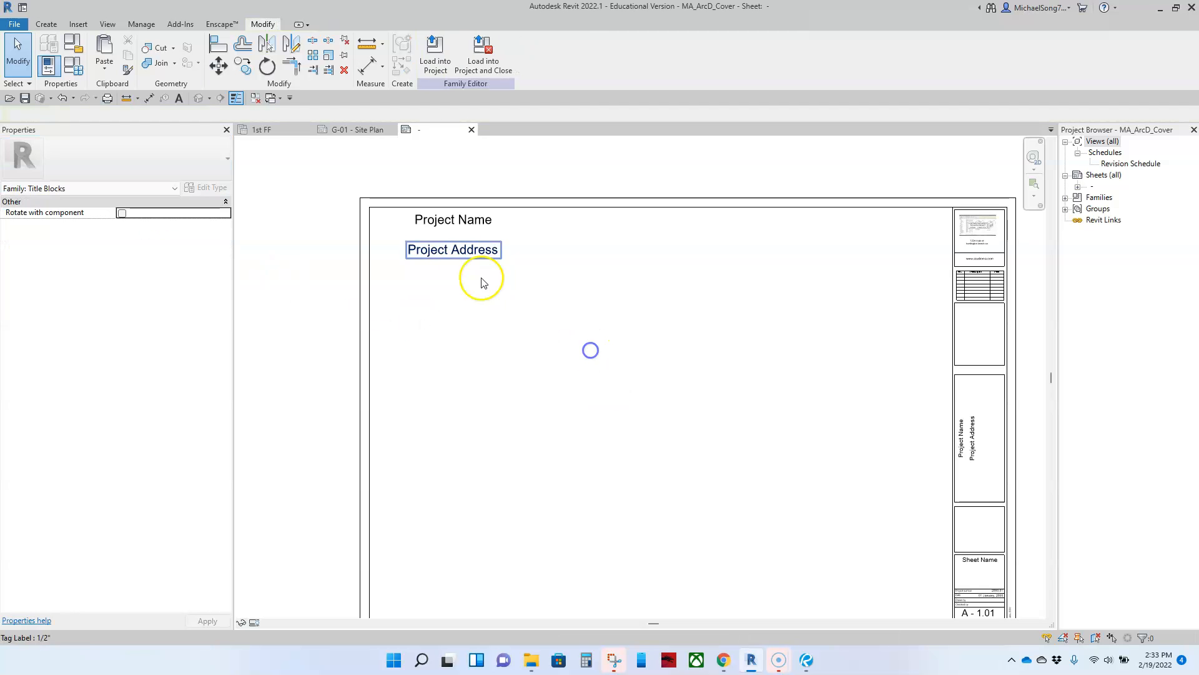
click(446, 226)
mouse_move(446, 226)
mouse_down()
mouse_move(443, 239)
mouse_move(444, 229)
mouse_up()
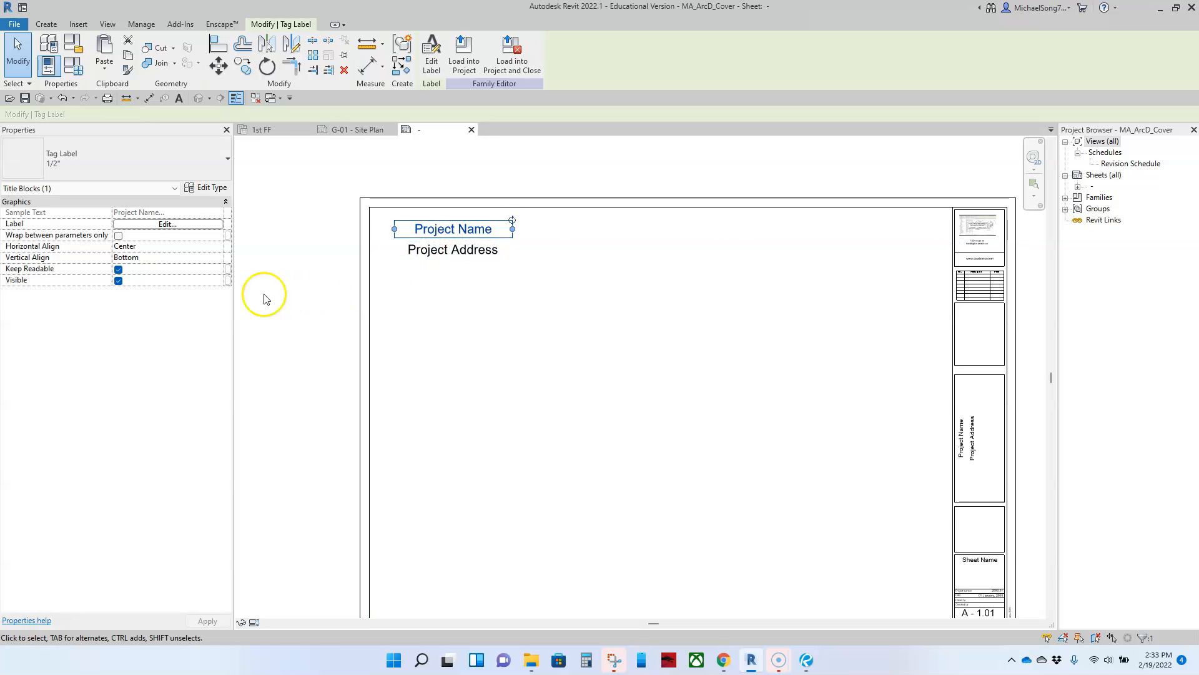
click(217, 246)
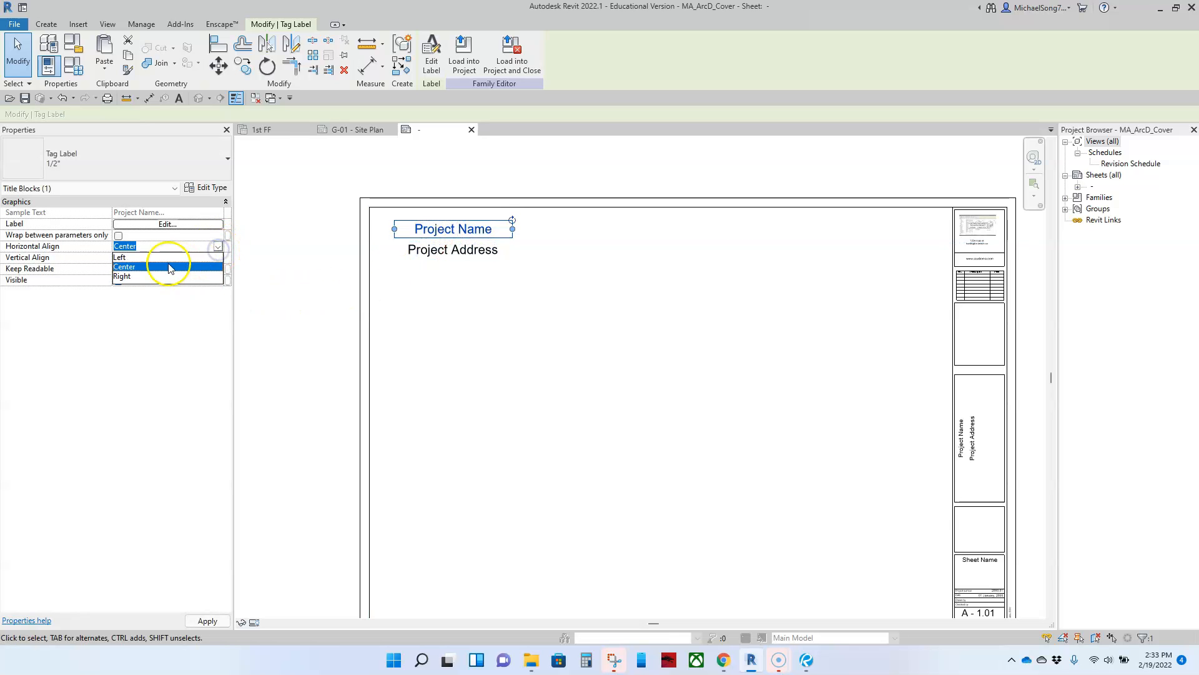
click(129, 261)
click(444, 294)
Left-align the Project Address text and stretch its label box wider
click(455, 252)
click(217, 246)
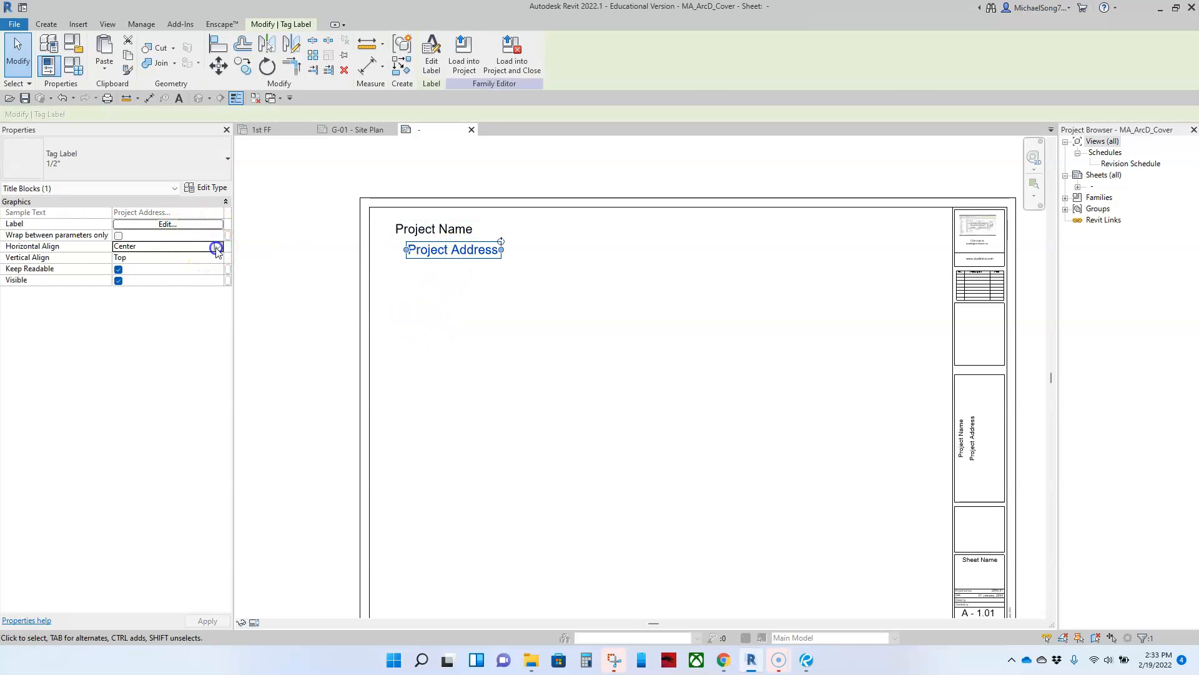
click(119, 257)
click(434, 341)
click(414, 250)
drag(431, 250, 598, 267)
click(570, 303)
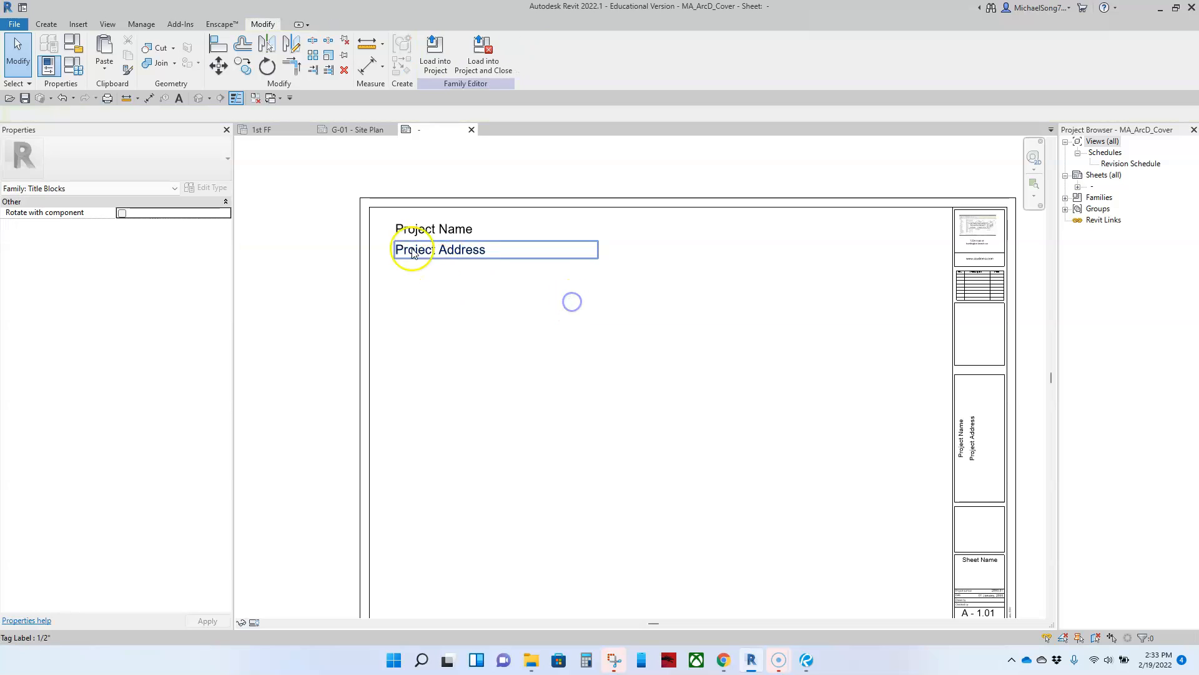
scroll(639, 367, down, 3)
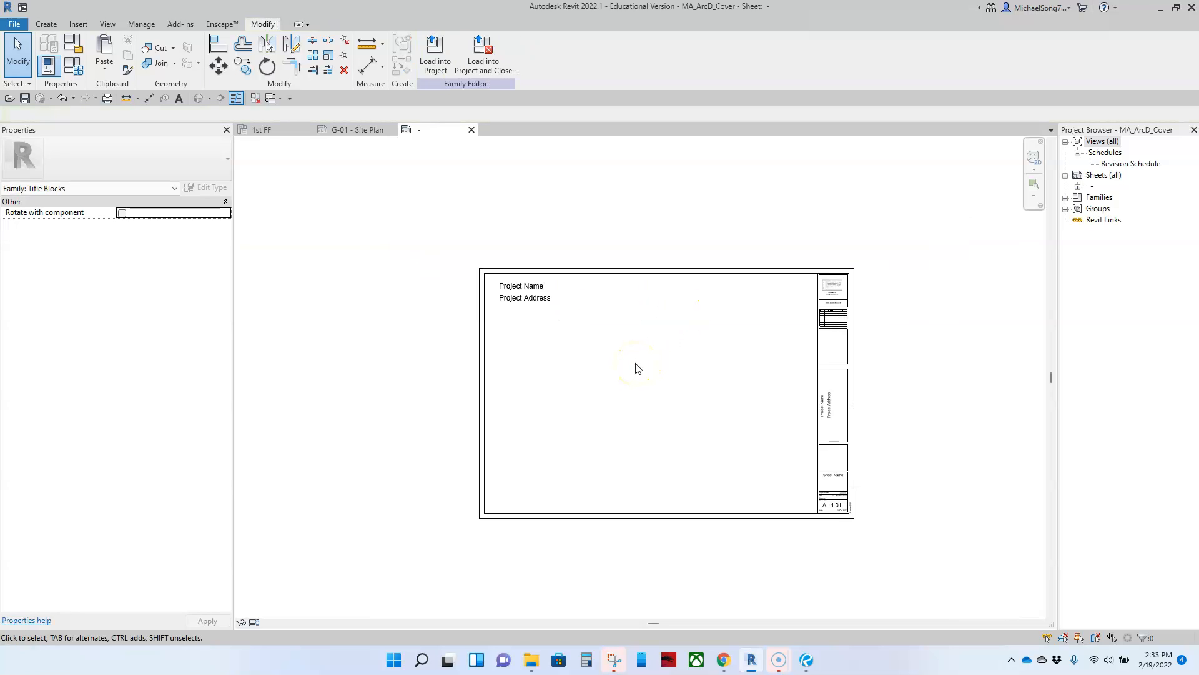
Attempt to load the cover title block into the project, then go to the G-01 Site Plan sheet
middle_drag(724, 375, 714, 331)
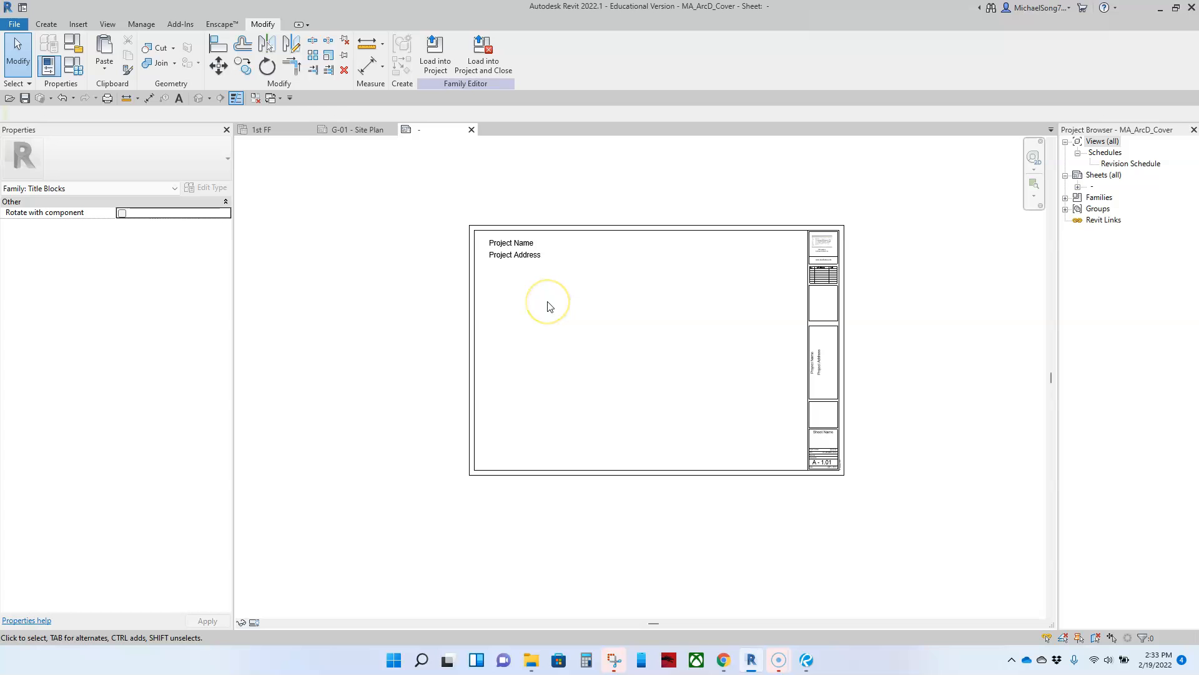
click(437, 60)
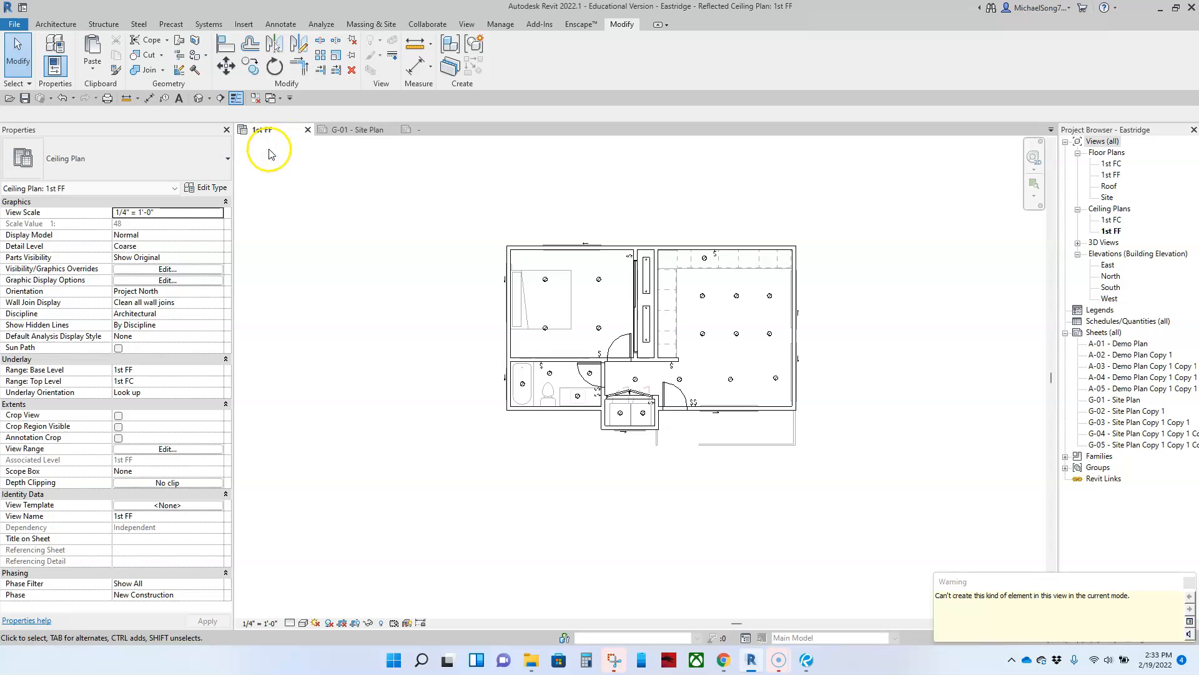
click(417, 132)
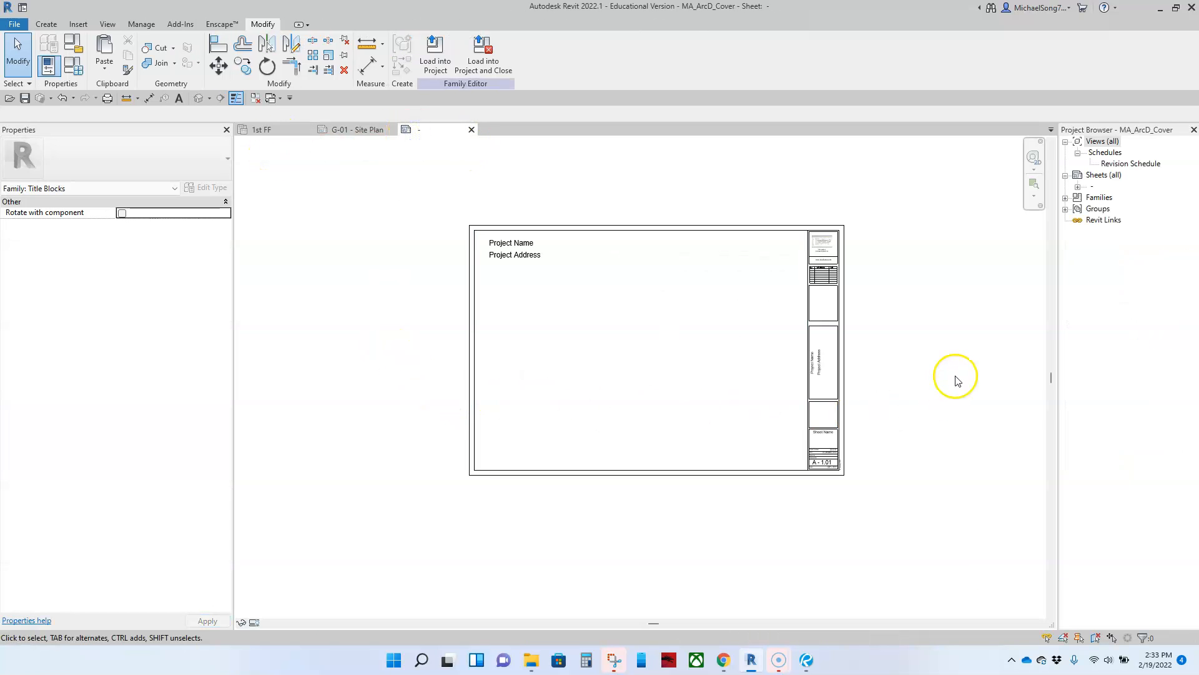
scroll(948, 350, down, 1)
middle_drag(940, 359, 854, 385)
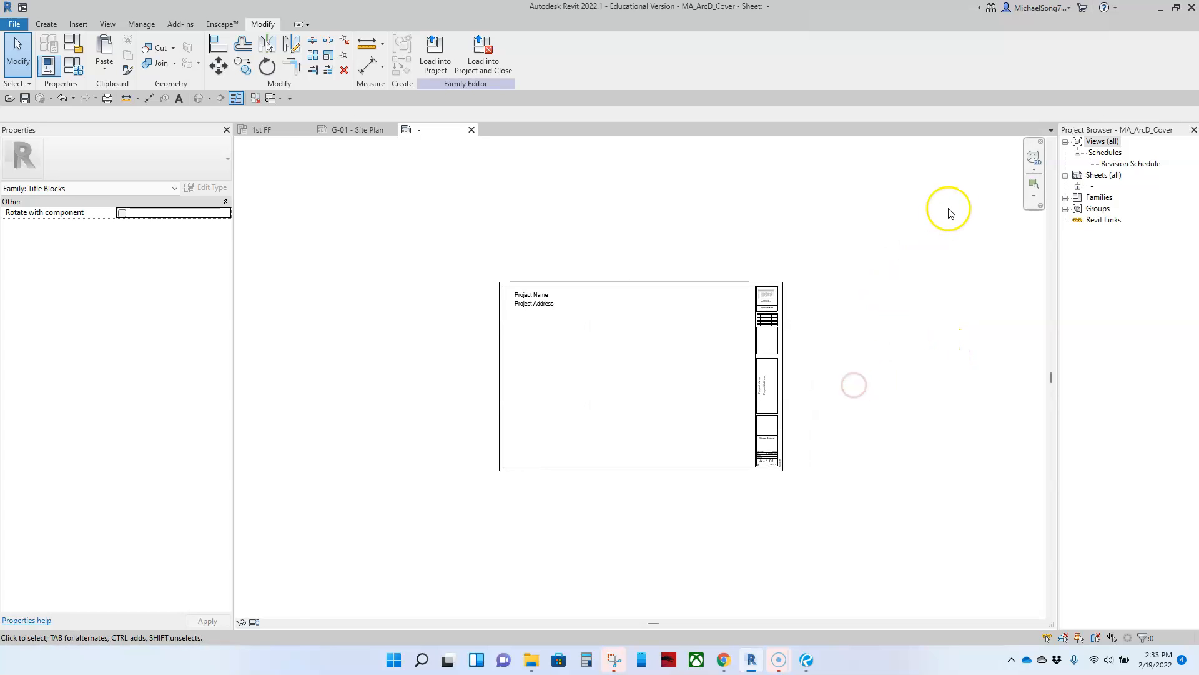
click(341, 130)
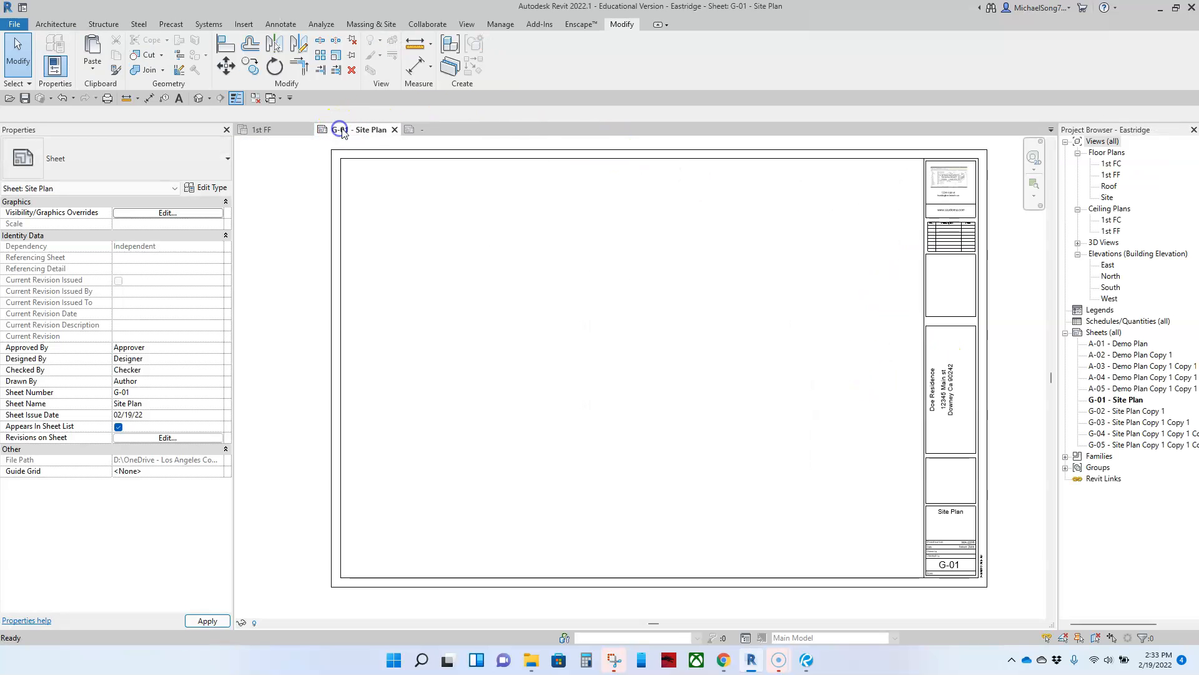
Change the G-01 sheet's title block type to MA_ArcD_Cover and deselect it
scroll(660, 330, down, 1)
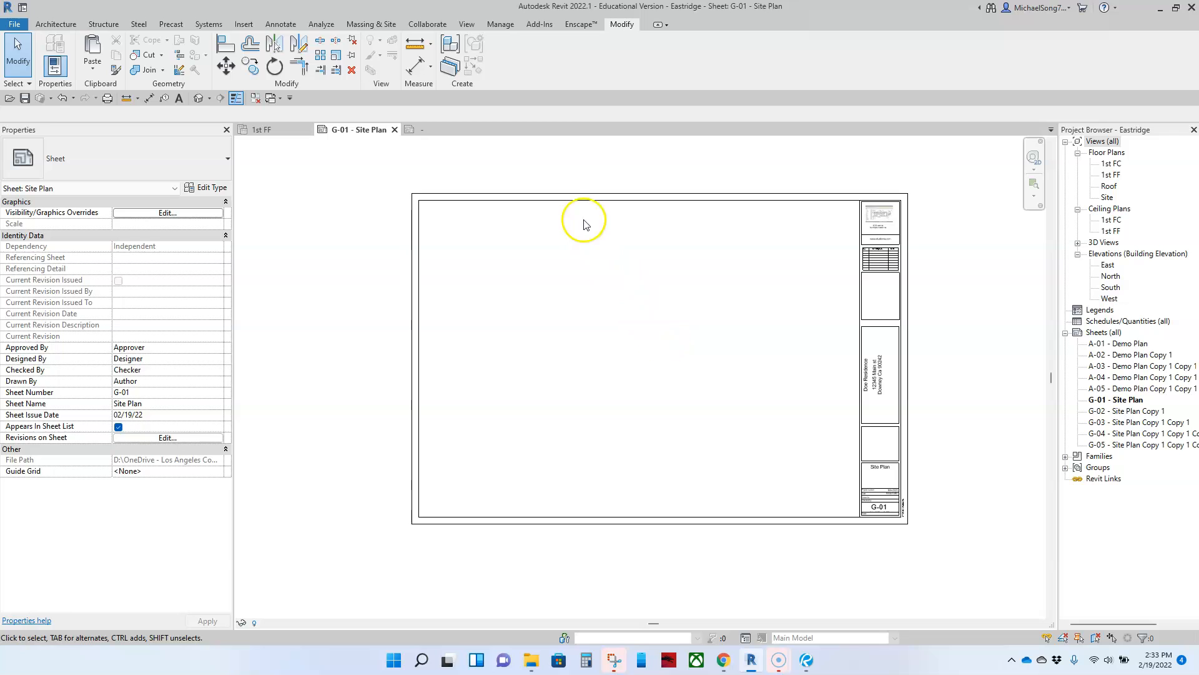
click(586, 200)
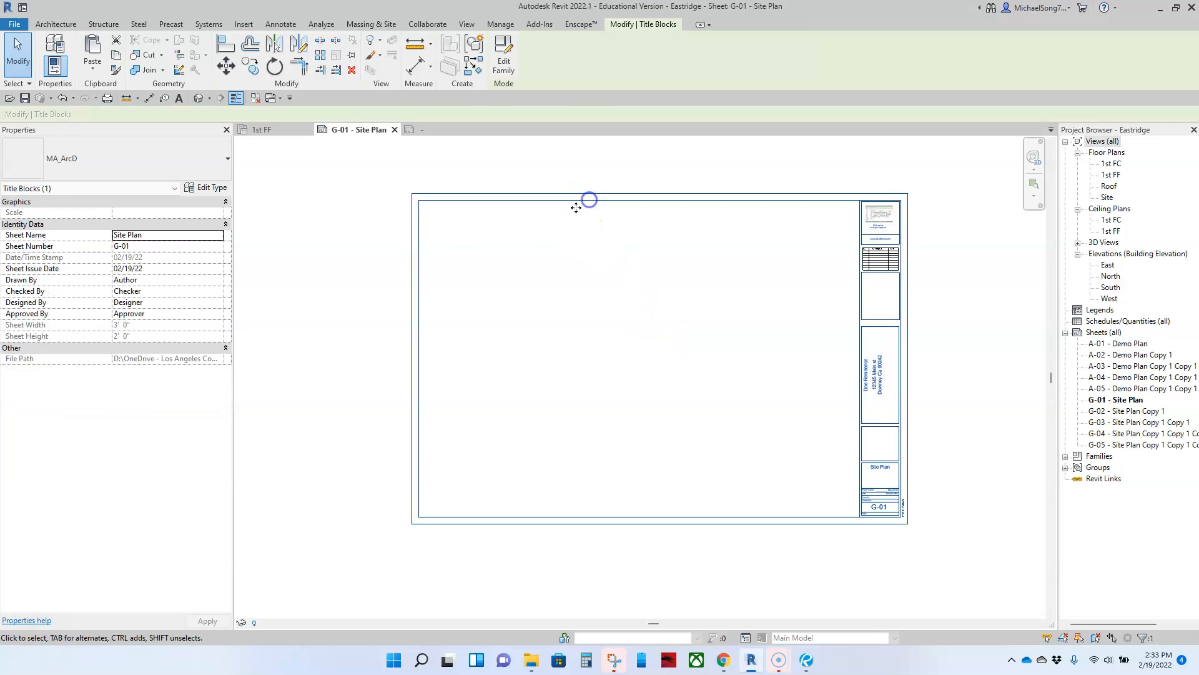
click(111, 165)
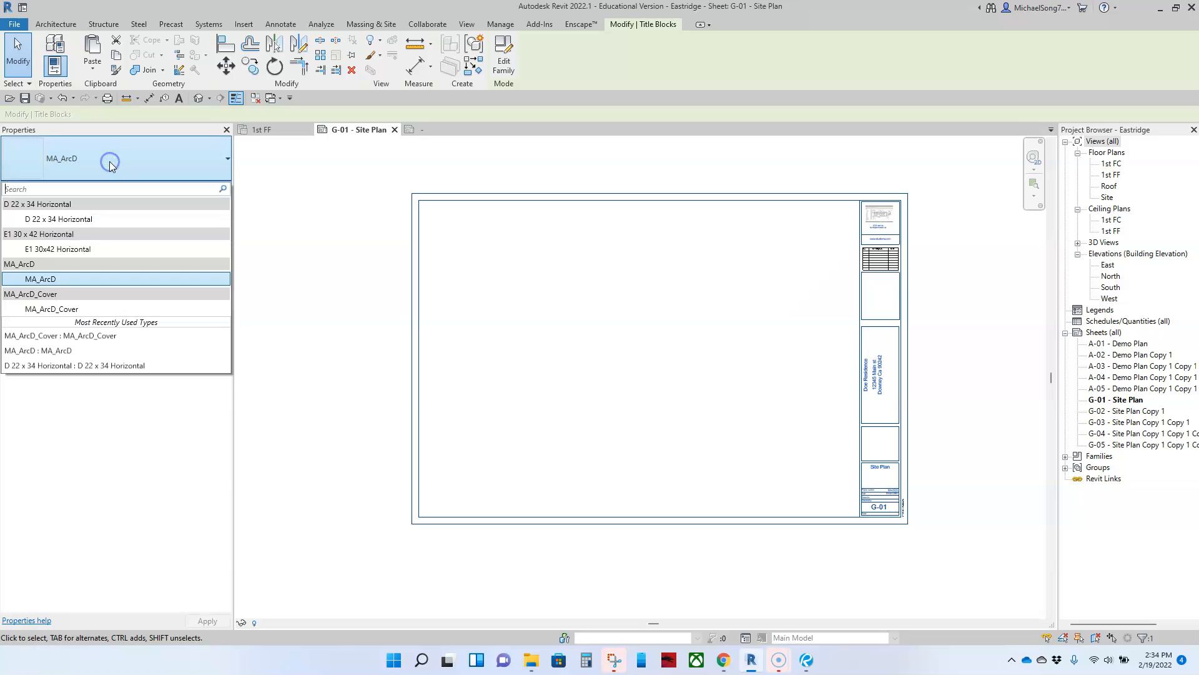
click(59, 310)
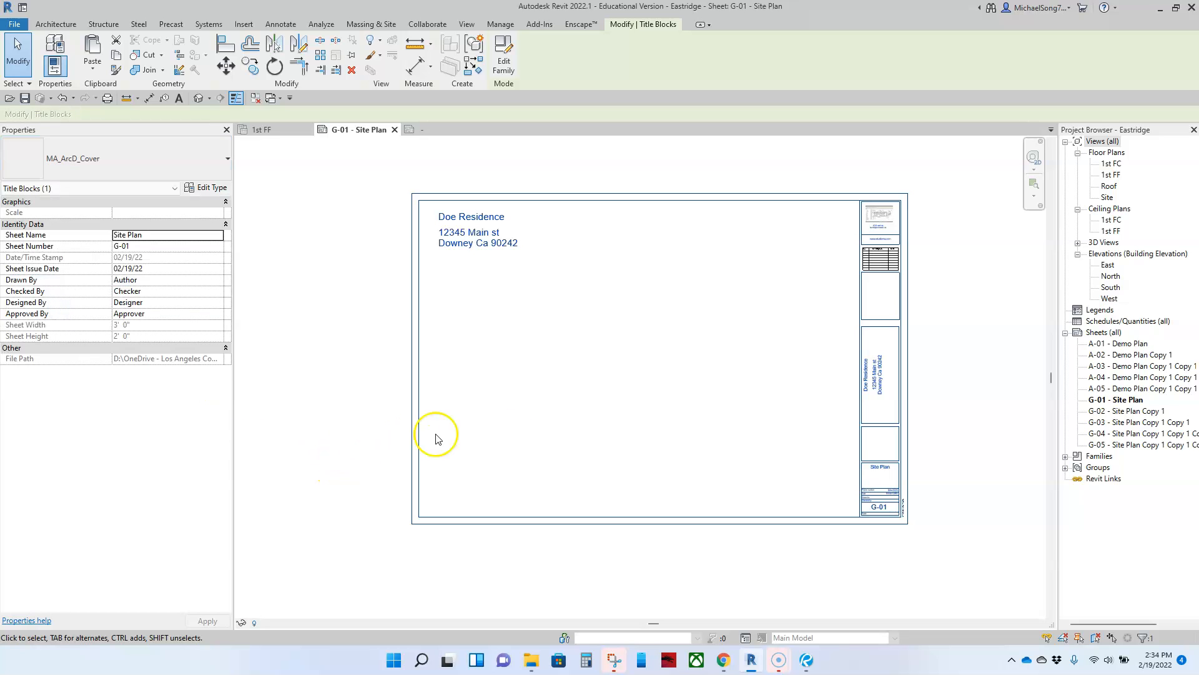
click(594, 415)
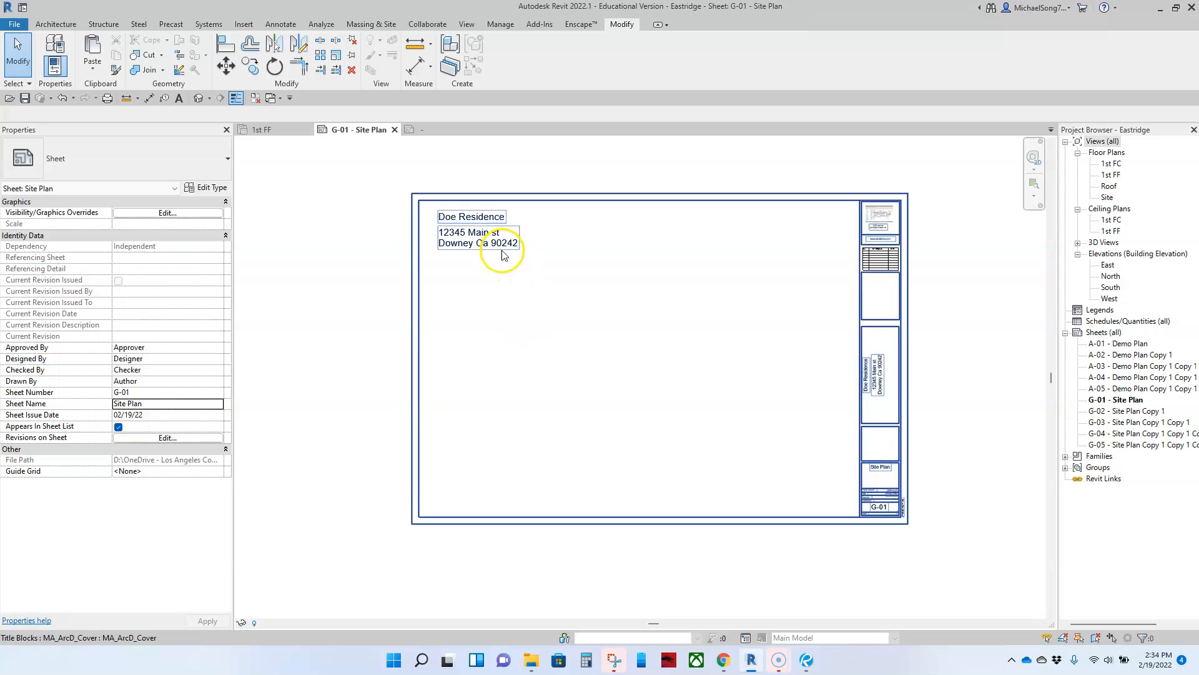
scroll(883, 384, up, 5)
scroll(883, 384, down, 8)
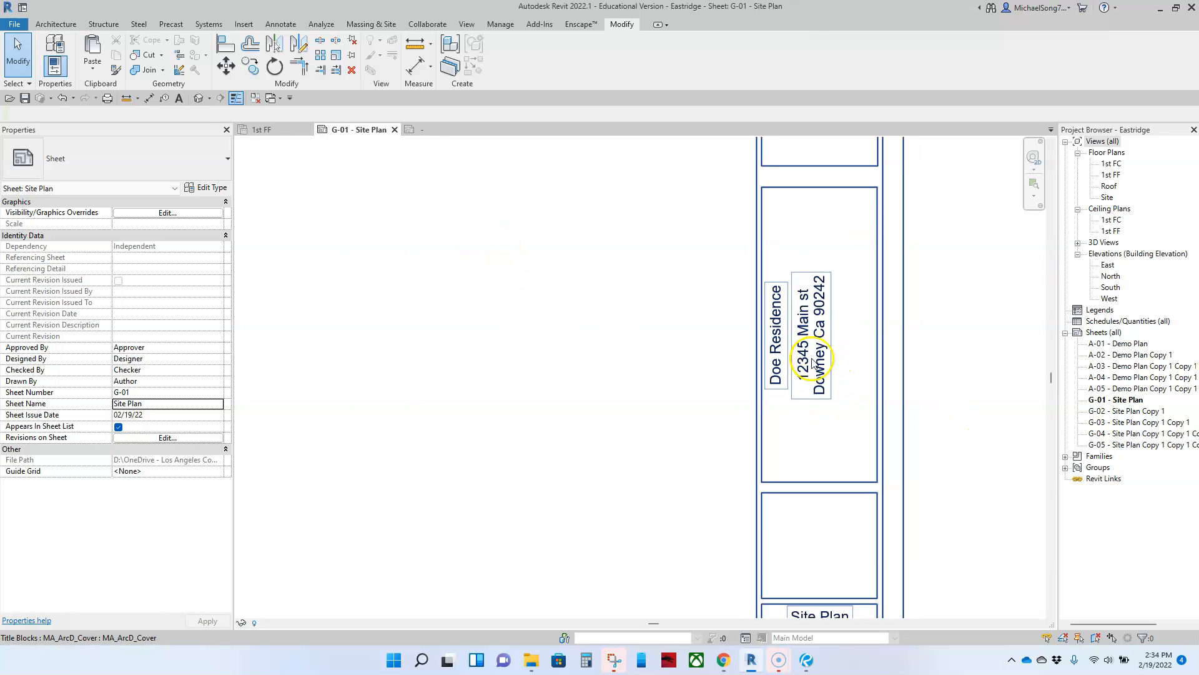
Inspect the Project Directory block in the Eastridge_RTI site plan PDF, then return to Revit
click(807, 661)
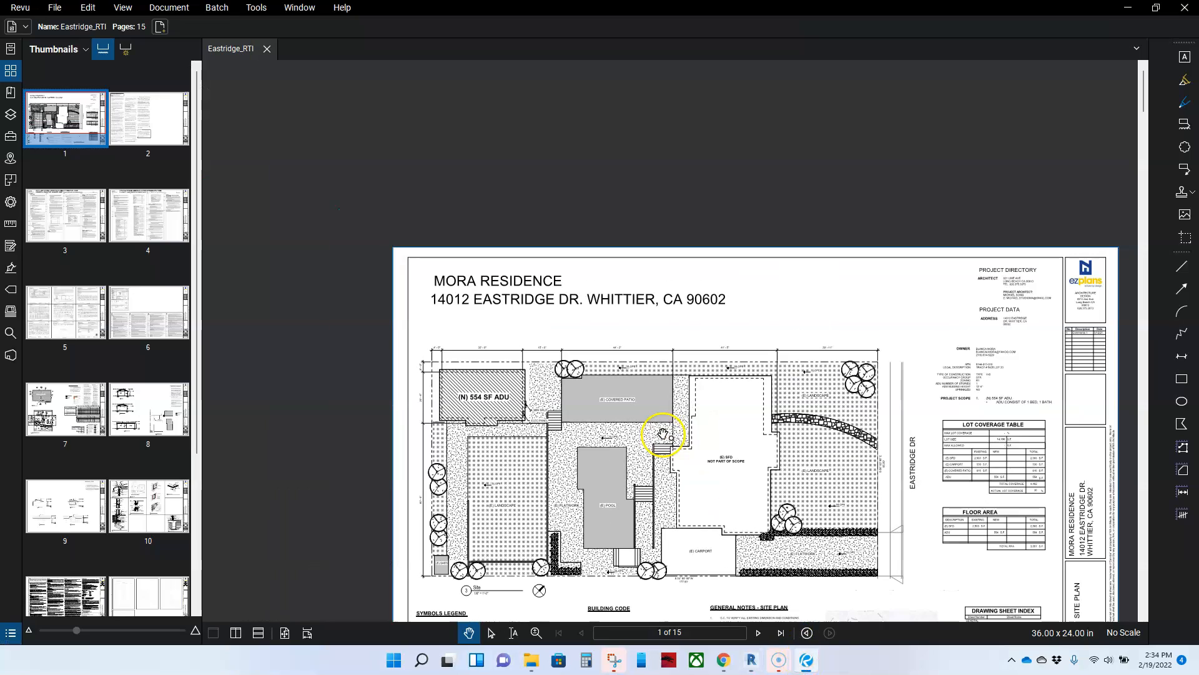
scroll(663, 433, down, 3)
drag(462, 511, 400, 445)
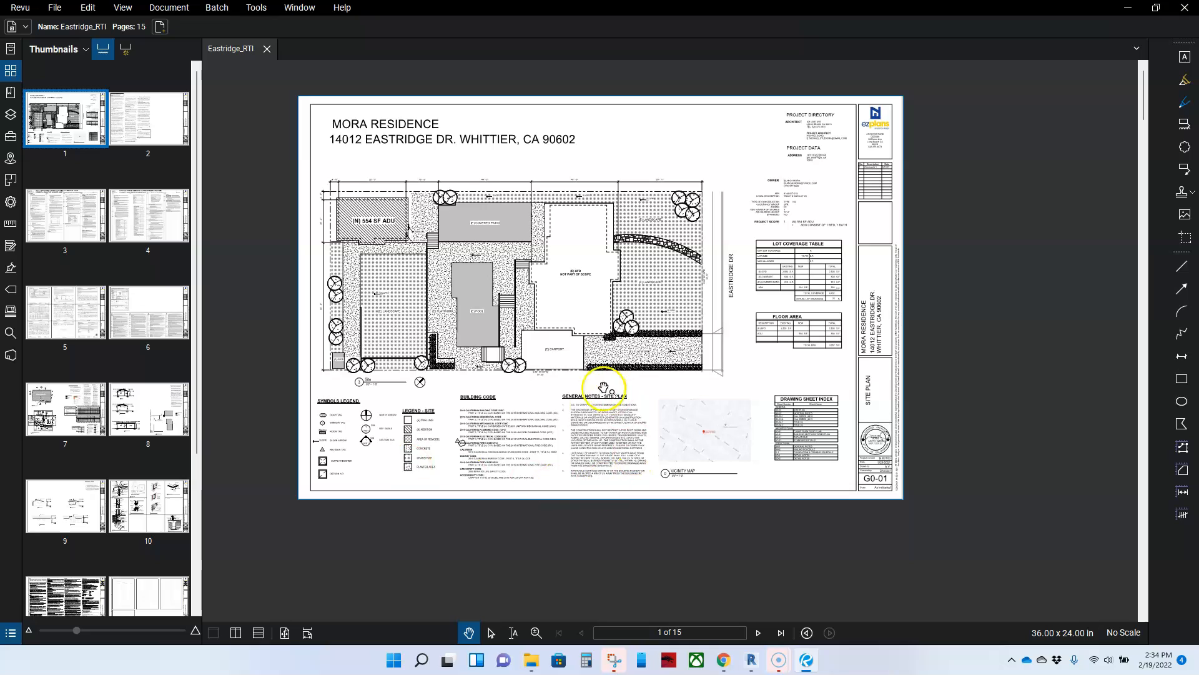
scroll(795, 393, up, 3)
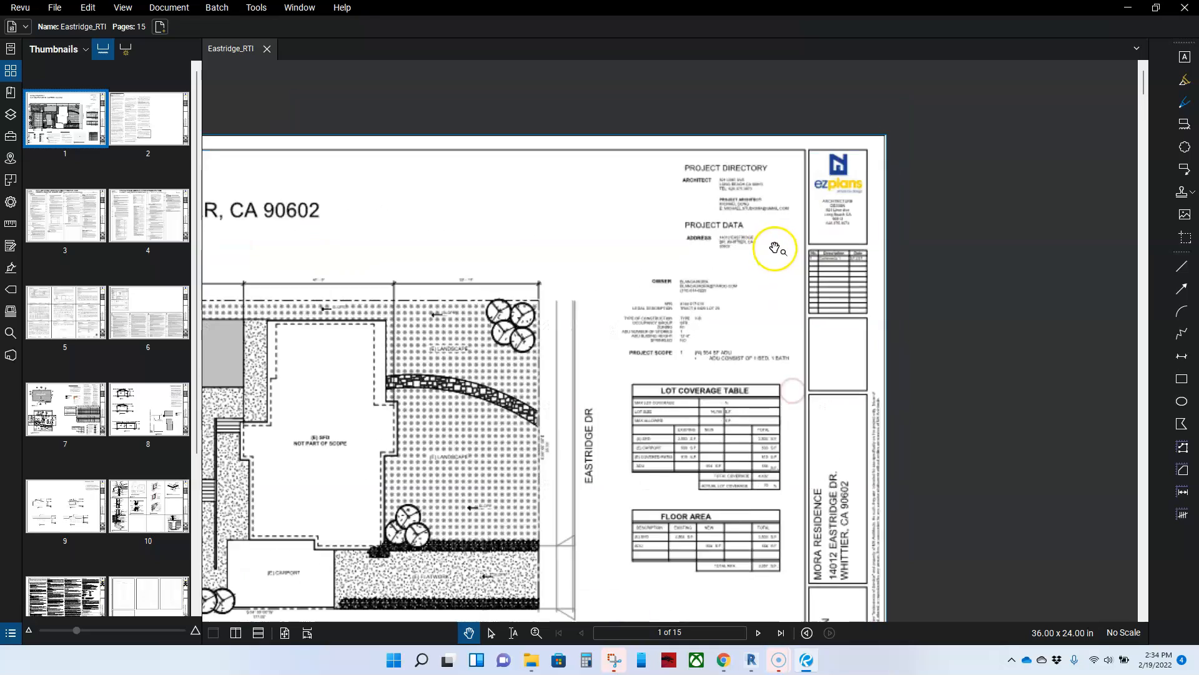
scroll(752, 246, up, 4)
drag(702, 229, 687, 327)
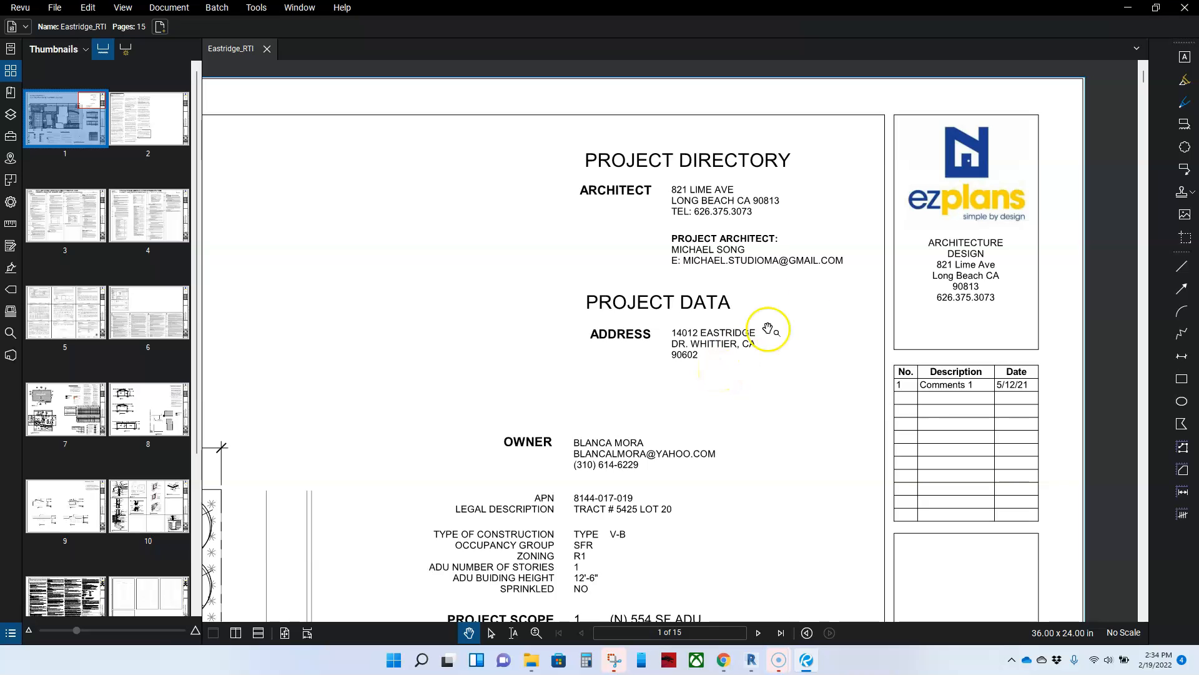
scroll(751, 172, up, 3)
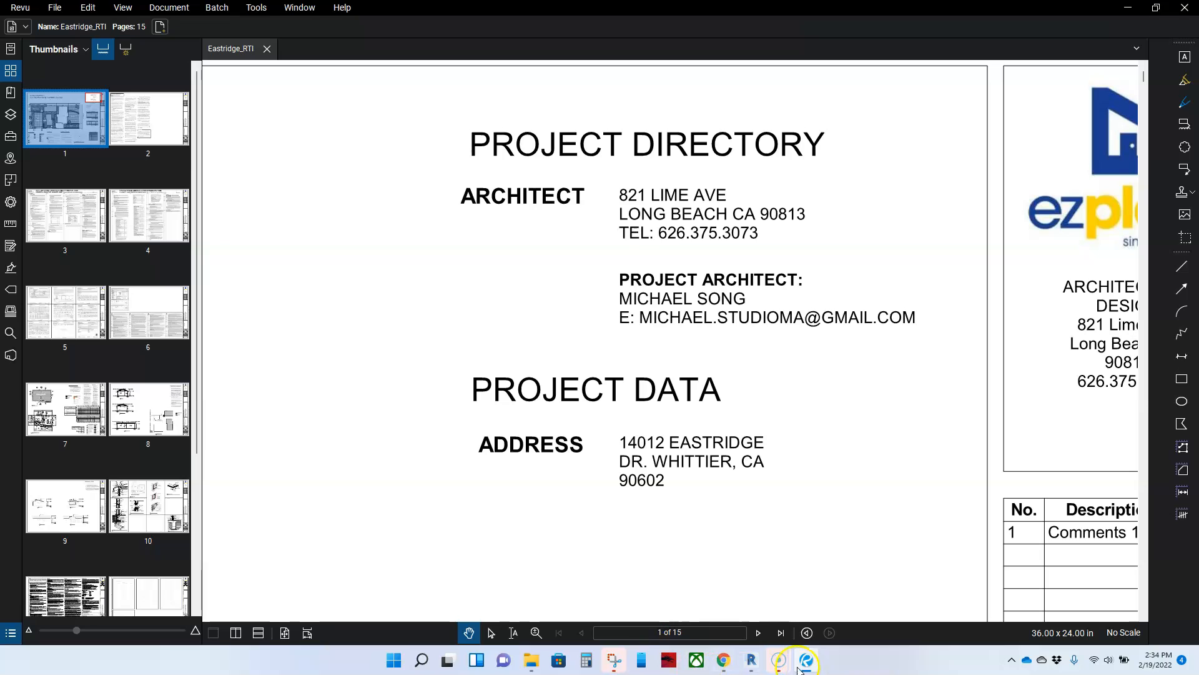
click(751, 661)
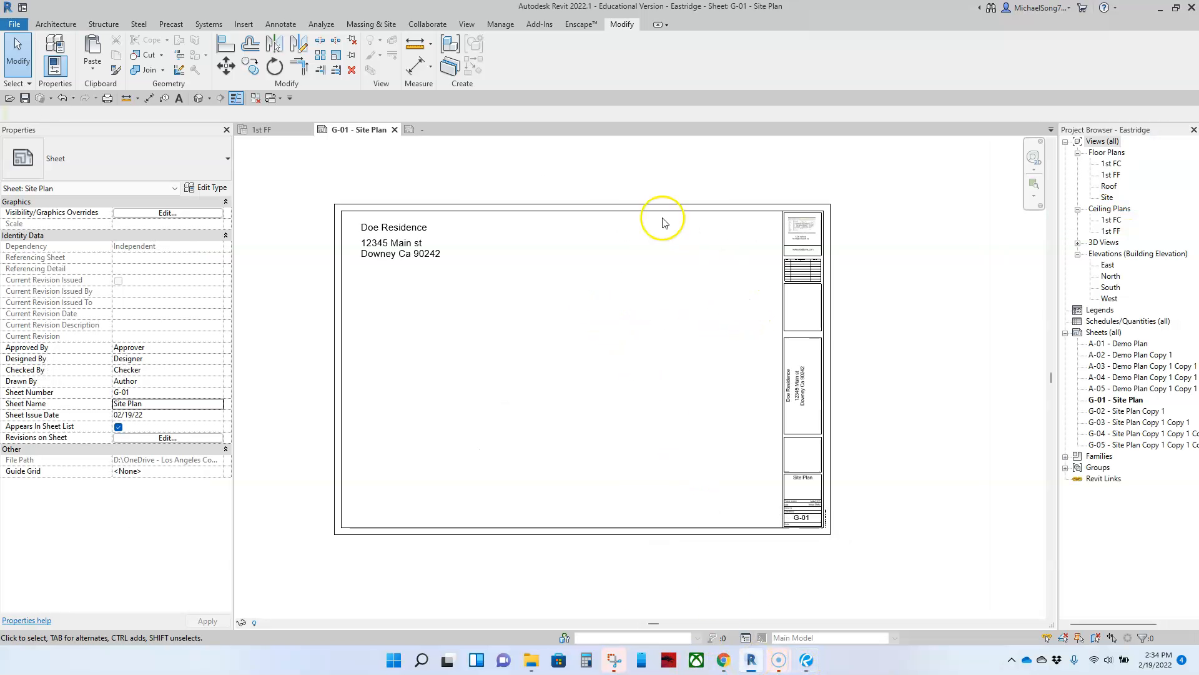
In the cover title-block family, place a new text note using the 1/4" text type
click(430, 130)
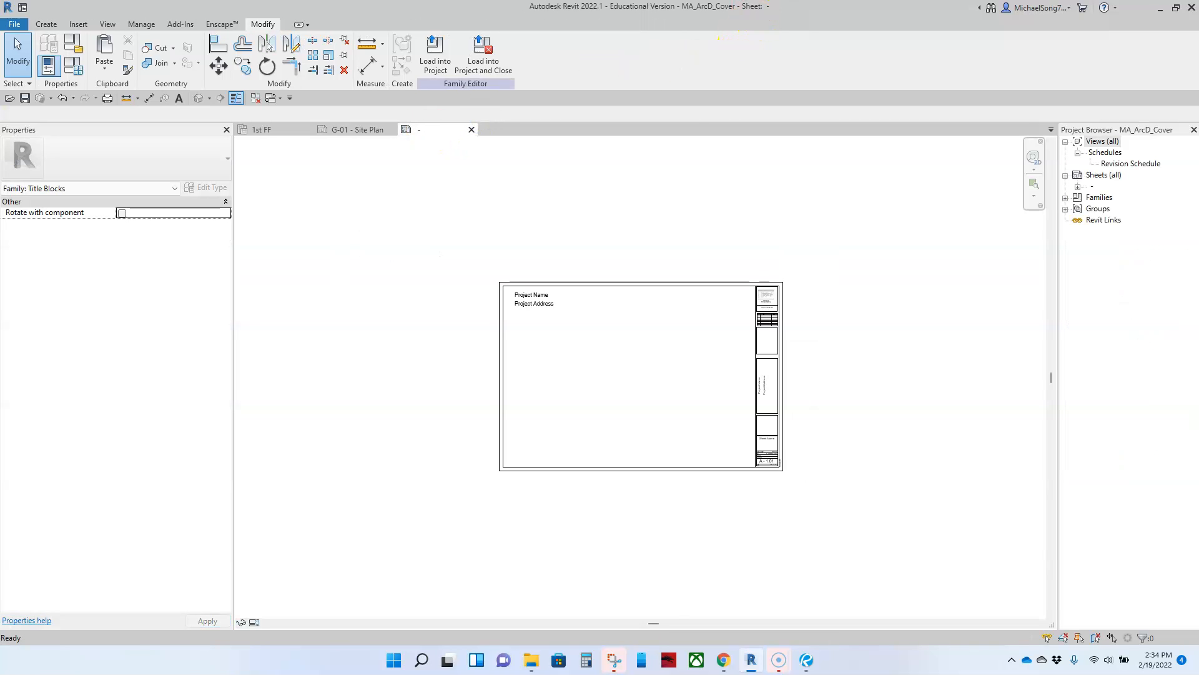
scroll(731, 321, up, 4)
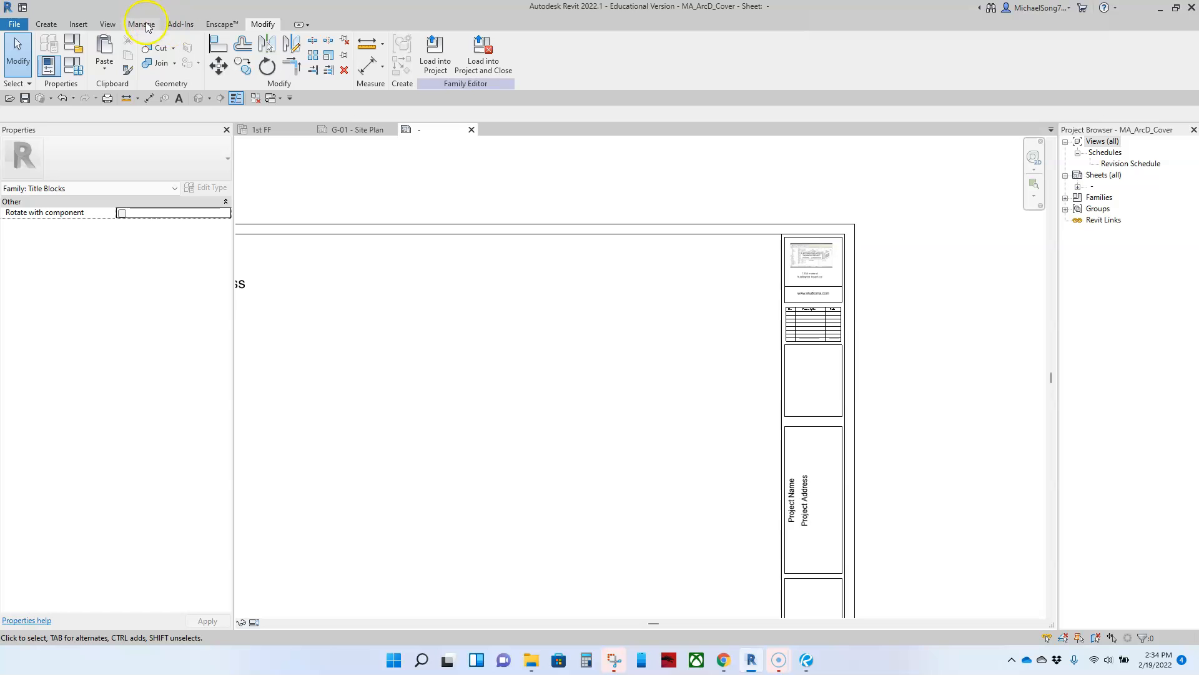
click(57, 25)
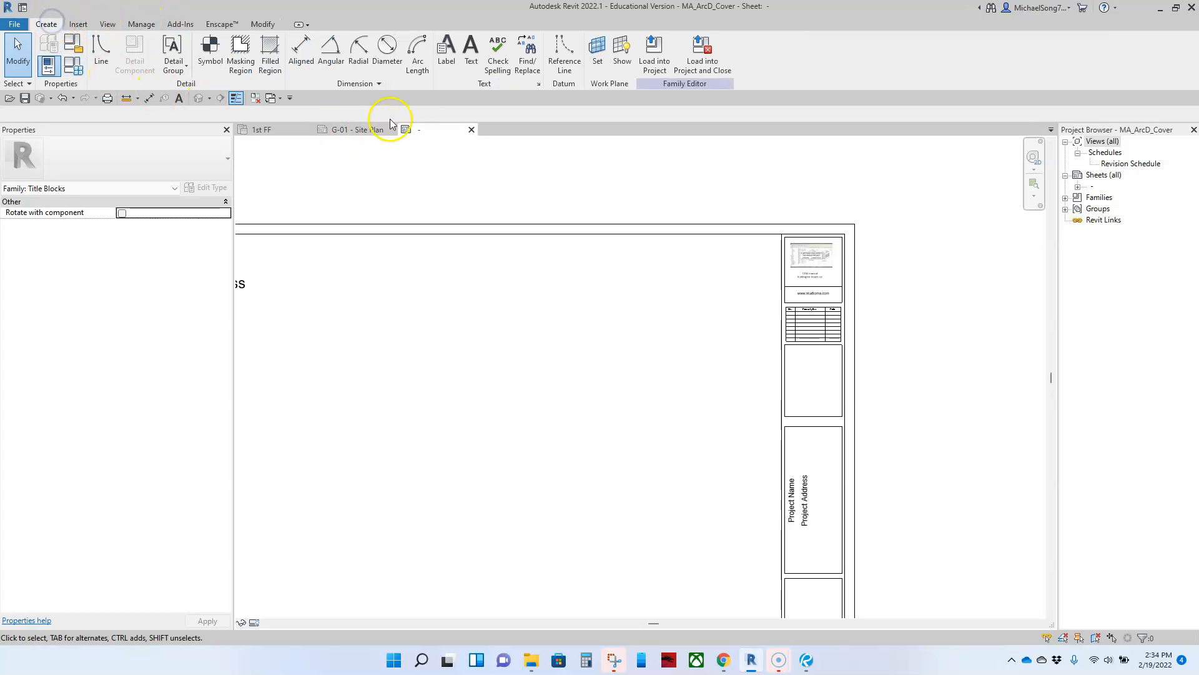
click(473, 61)
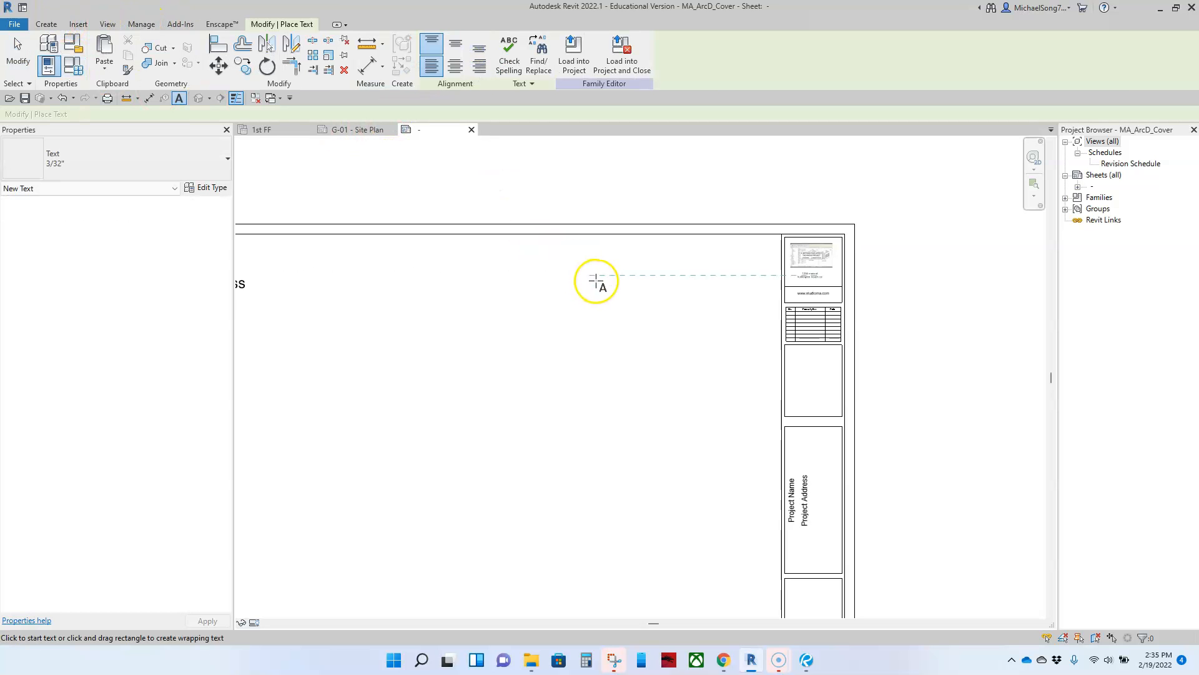
click(188, 159)
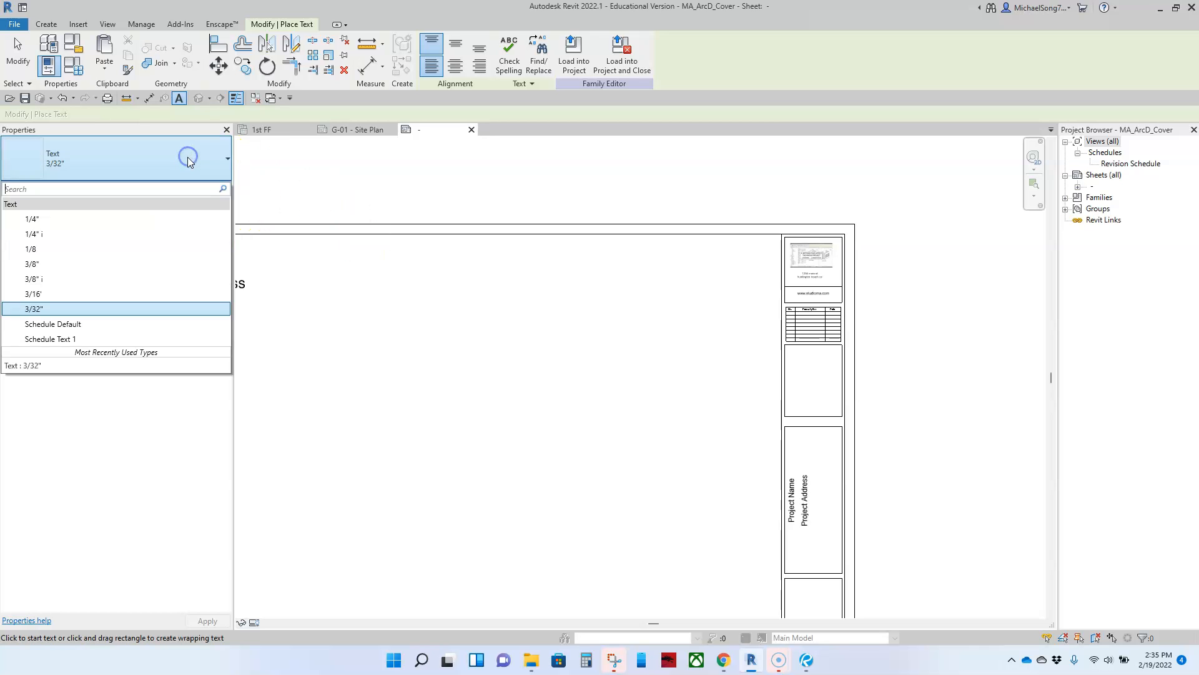
click(59, 221)
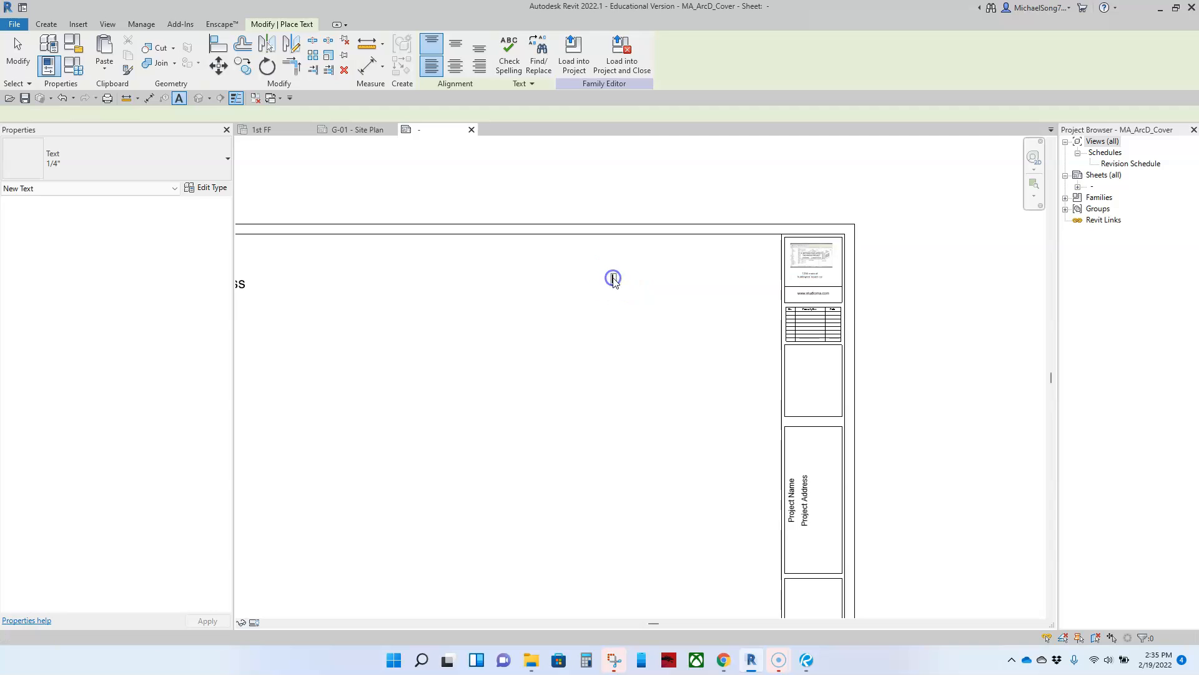
click(612, 279)
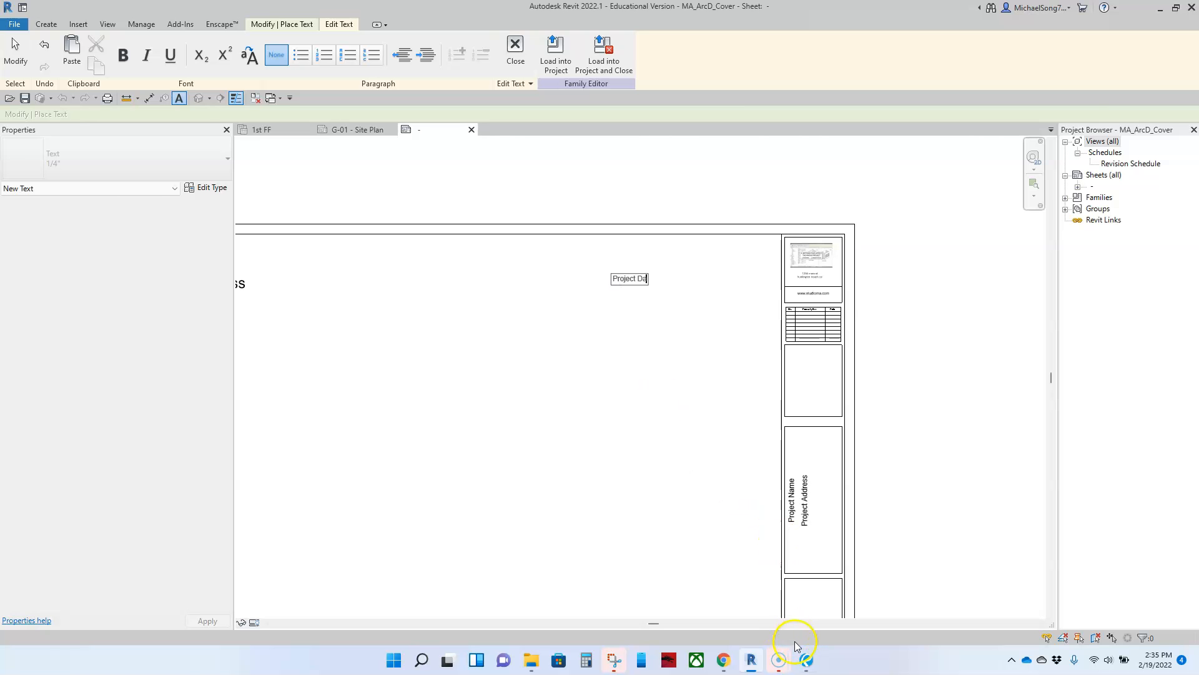
Enter 'Project Directory' as the note text and move it up toward the title block top
click(806, 661)
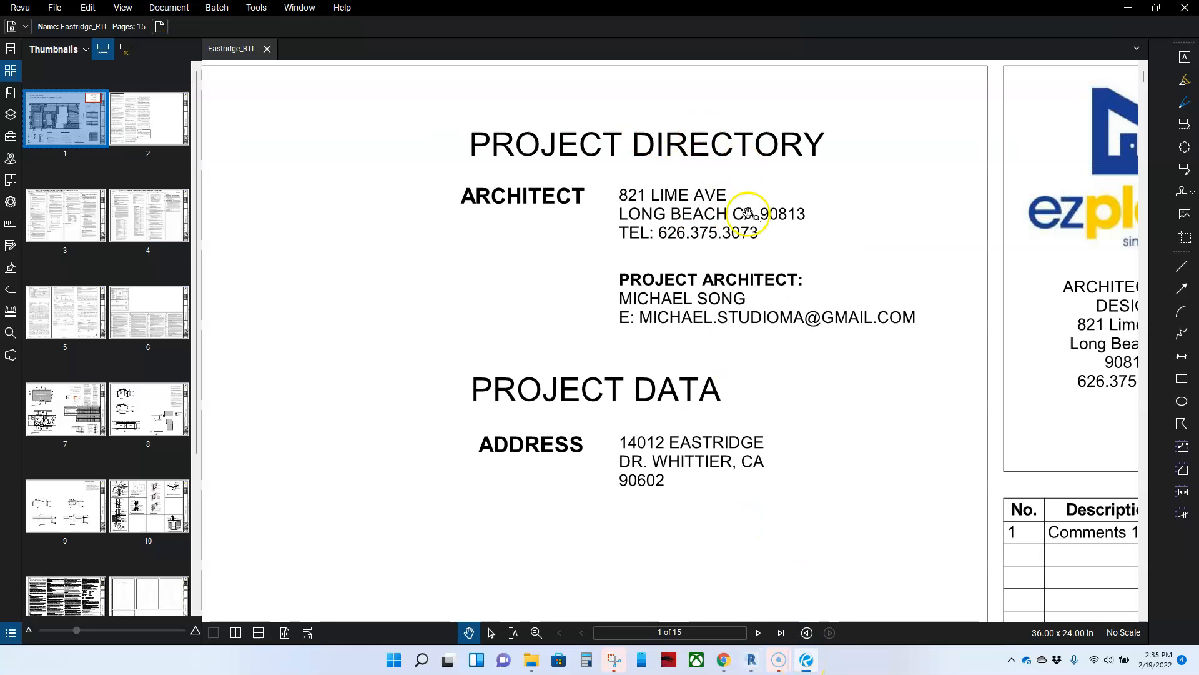
click(750, 659)
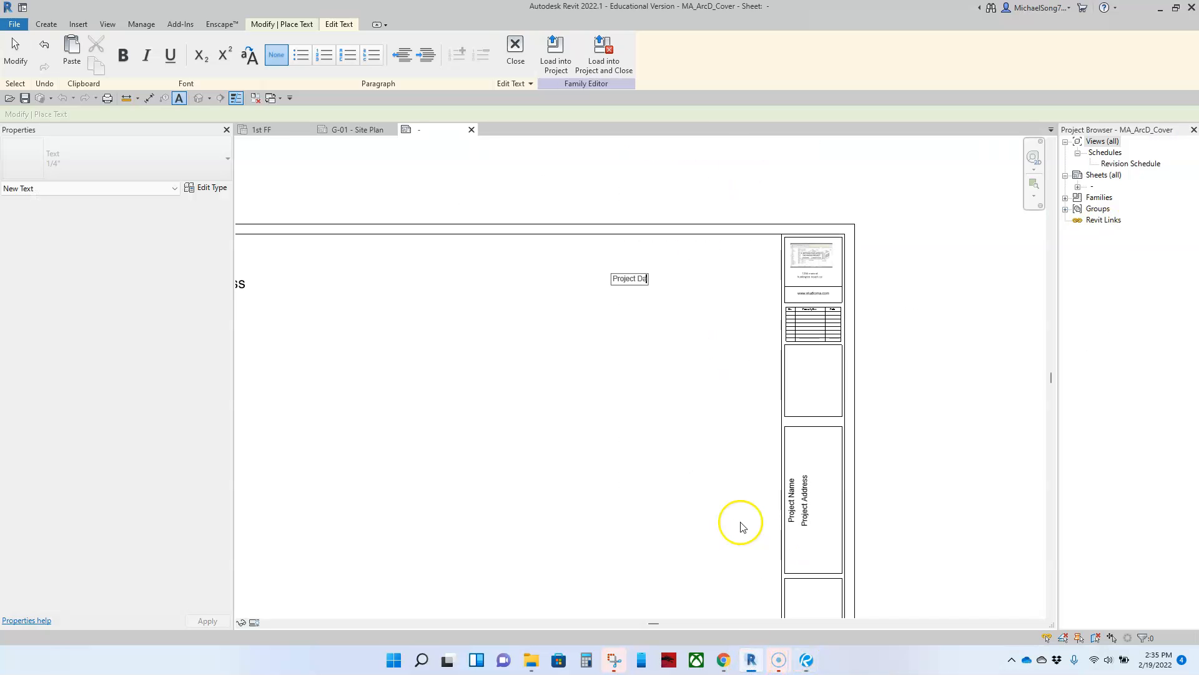
click(732, 427)
key(Escape)
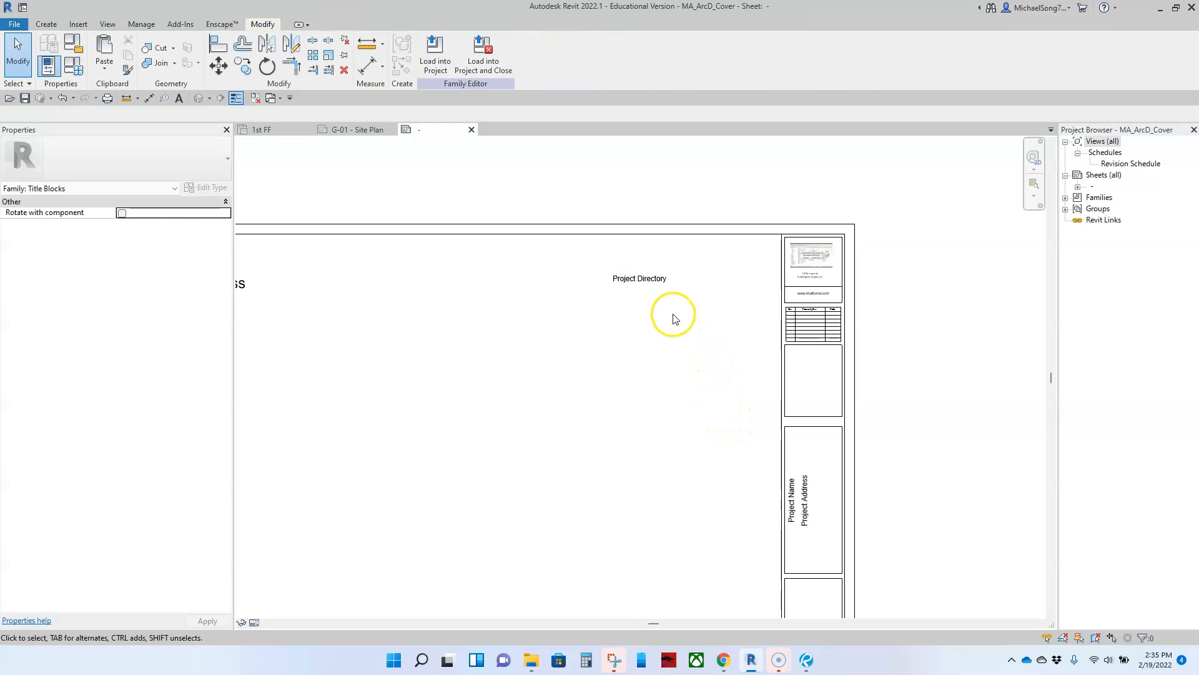
scroll(624, 279, up, 2)
drag(624, 280, 650, 246)
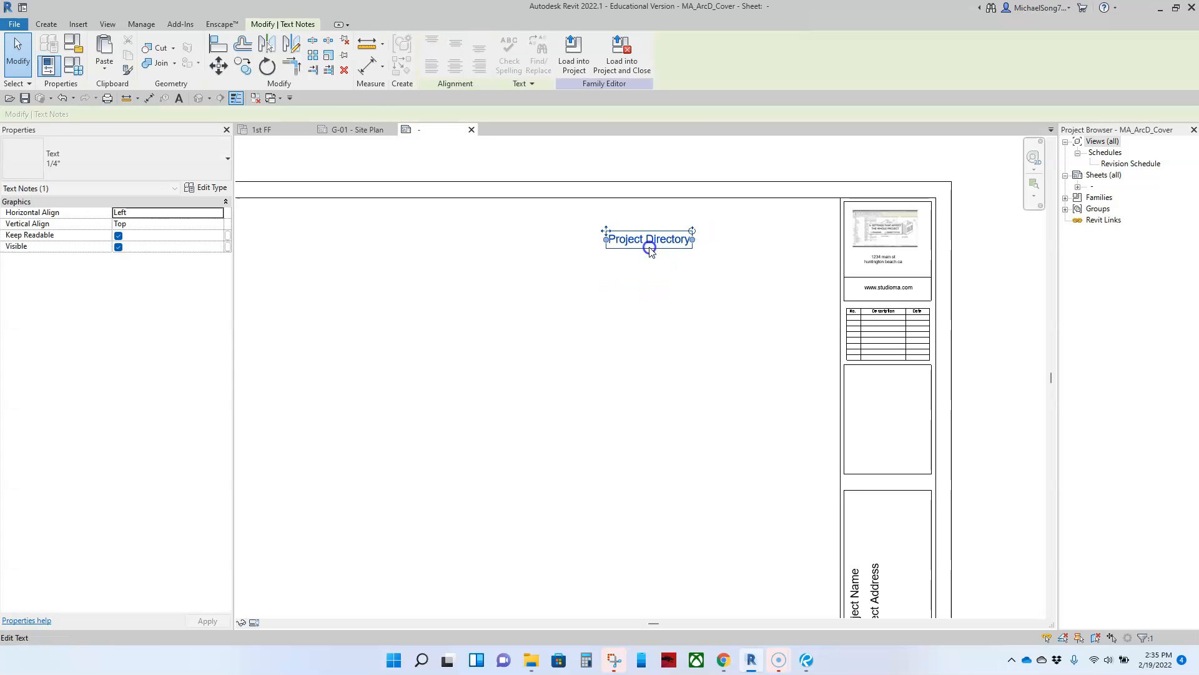
Copy the Project Directory note just below itself and make the copy 1/8" text
click(674, 307)
click(643, 240)
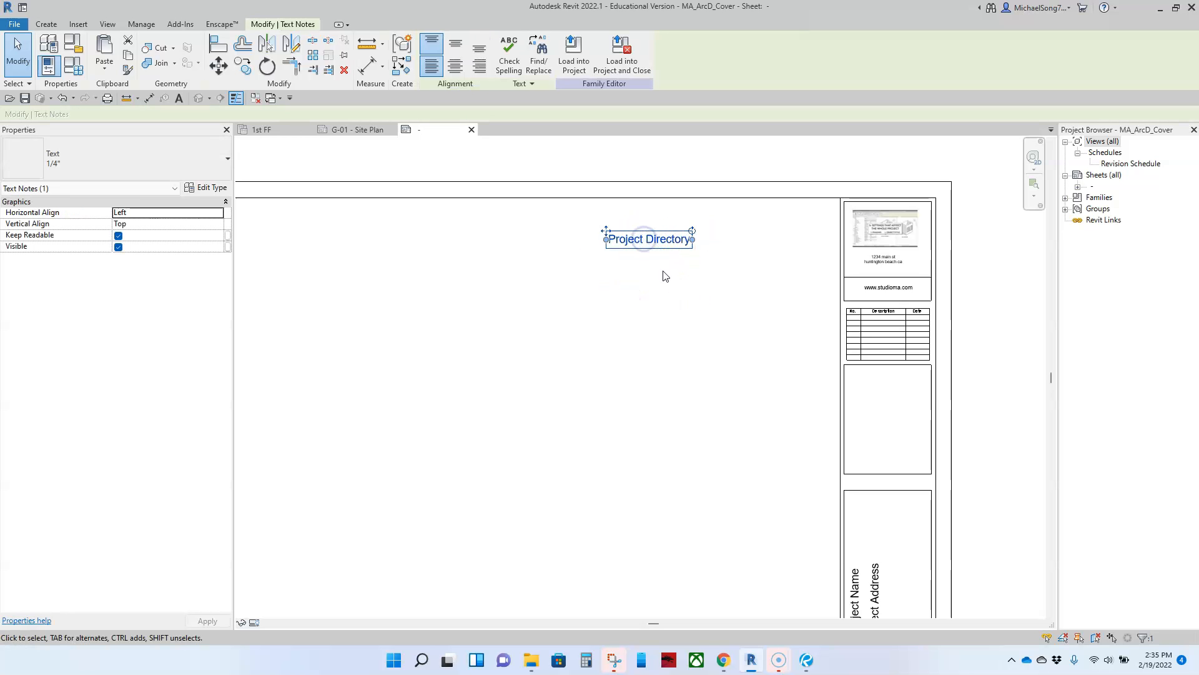
click(735, 256)
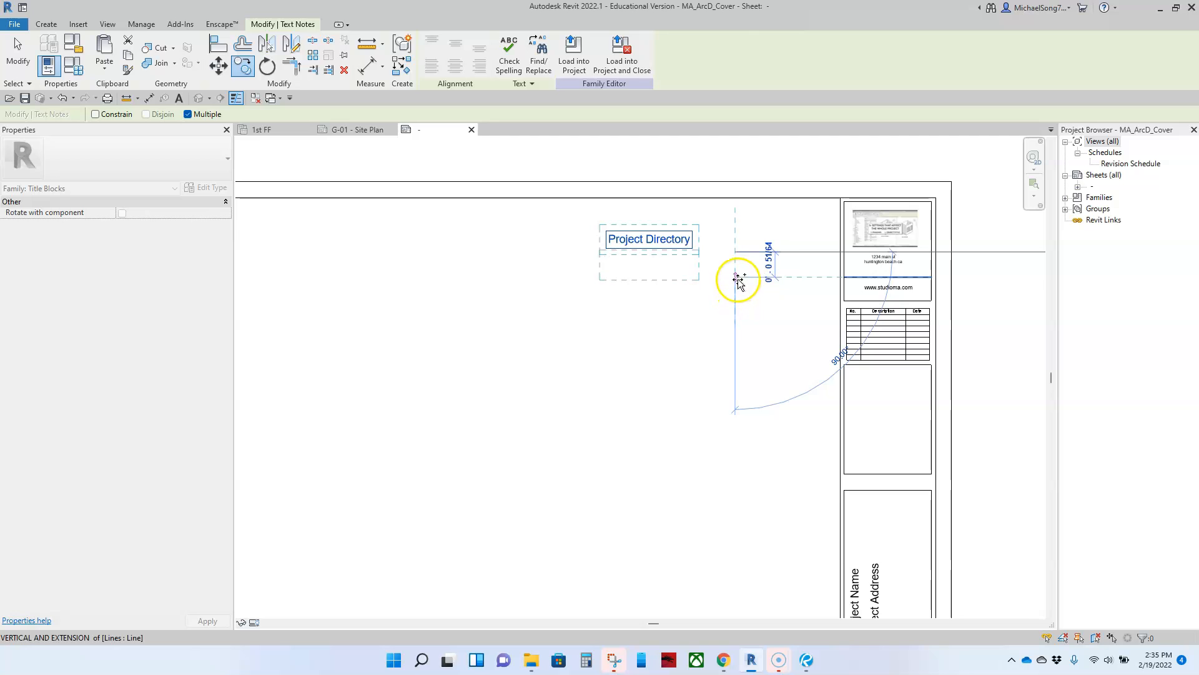
click(737, 280)
scroll(653, 270, up, 2)
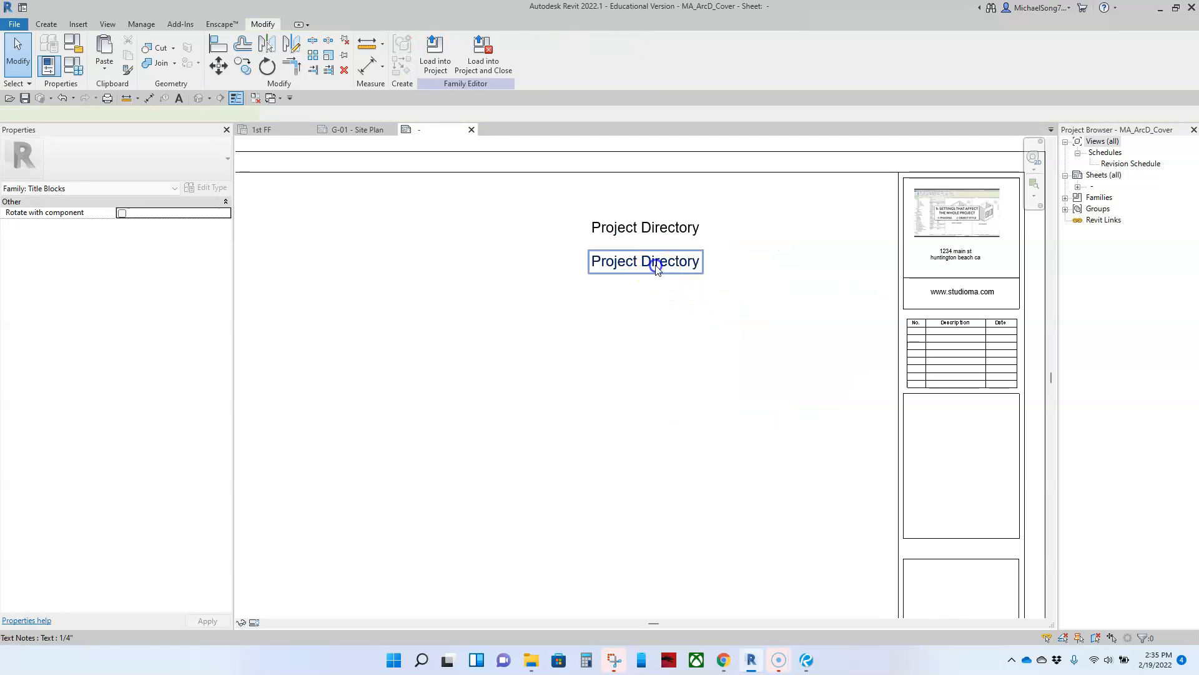
click(153, 159)
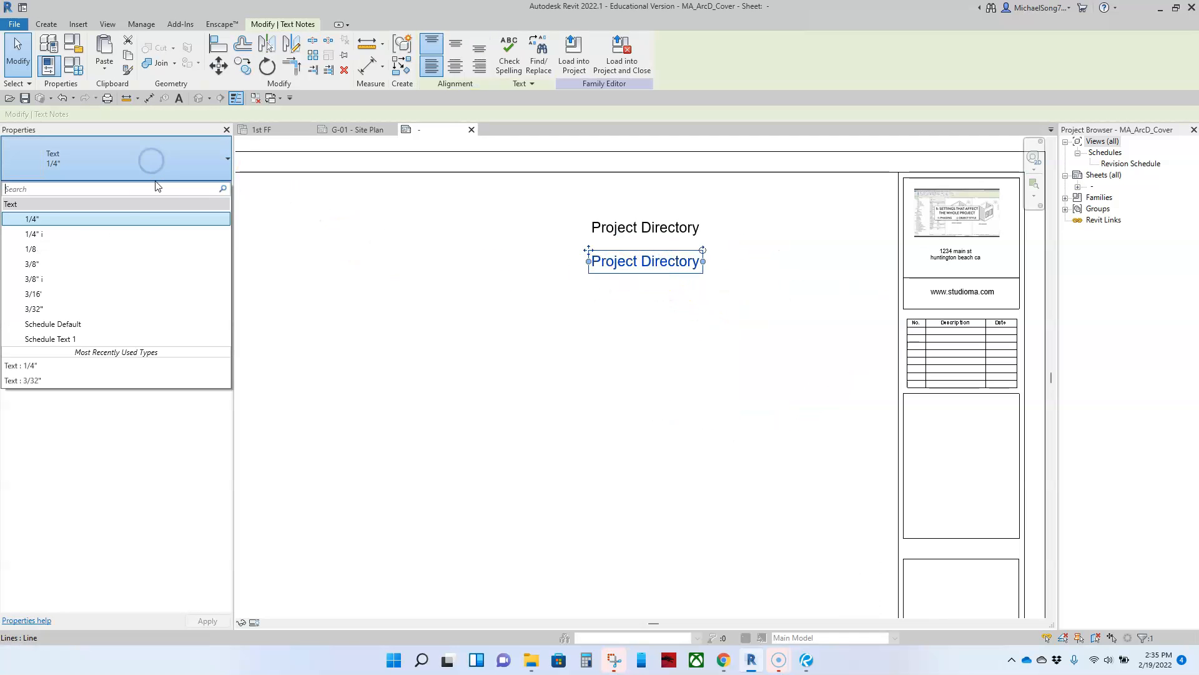
click(62, 249)
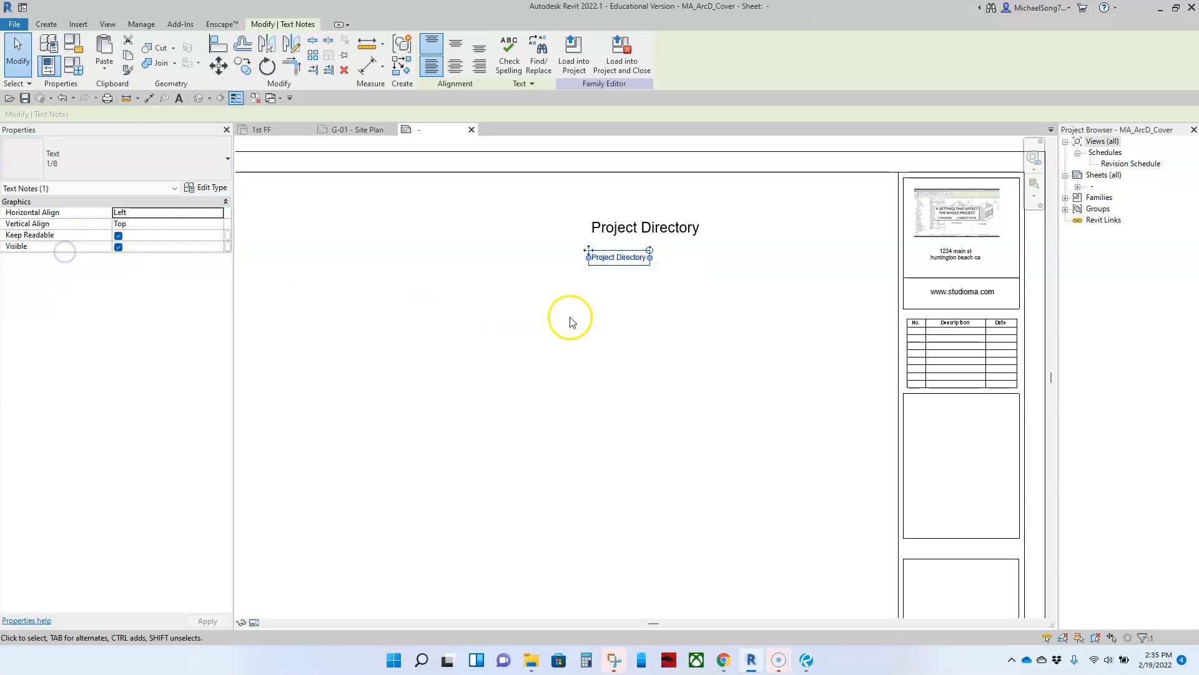
Retype the copied note as 'Architect' and shift it to the right
double_click(625, 266)
click(650, 257)
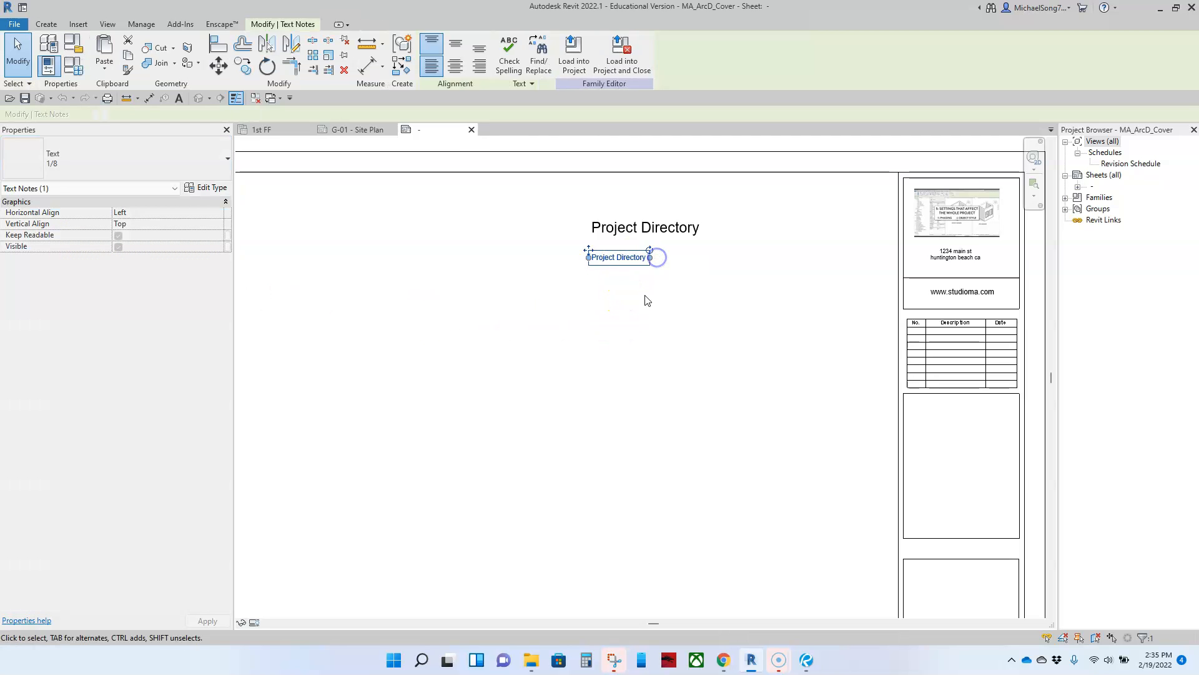
click(644, 280)
double_click(640, 259)
drag(646, 259, 576, 258)
text(Al)
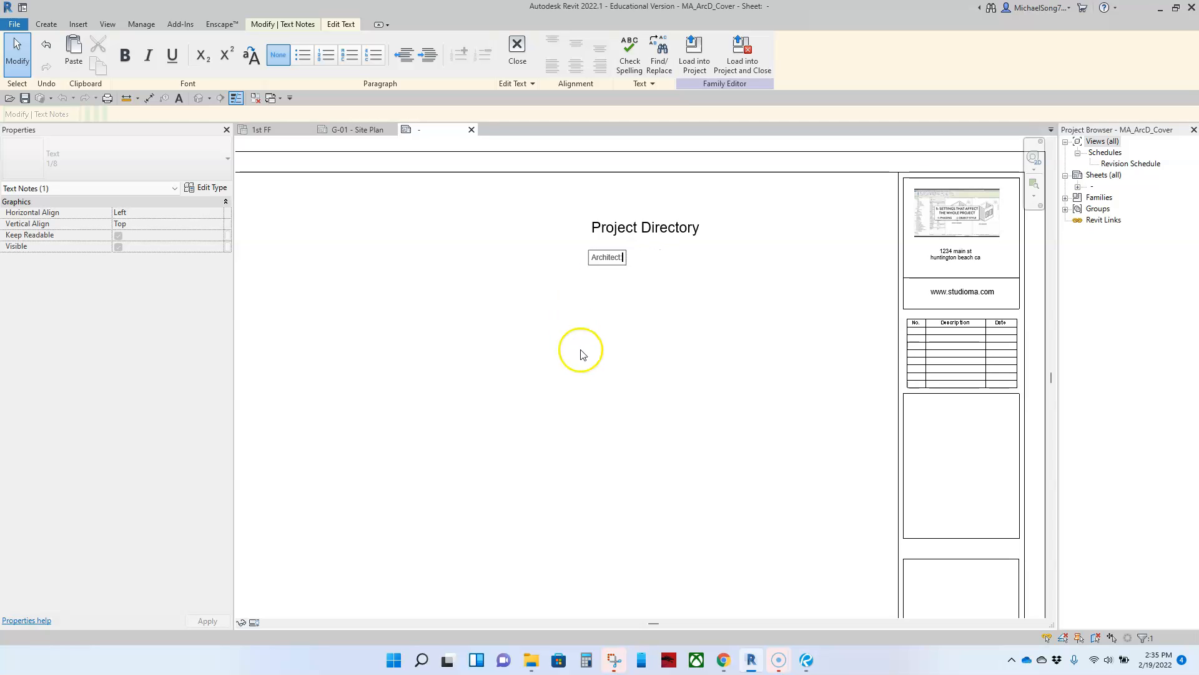
click(806, 660)
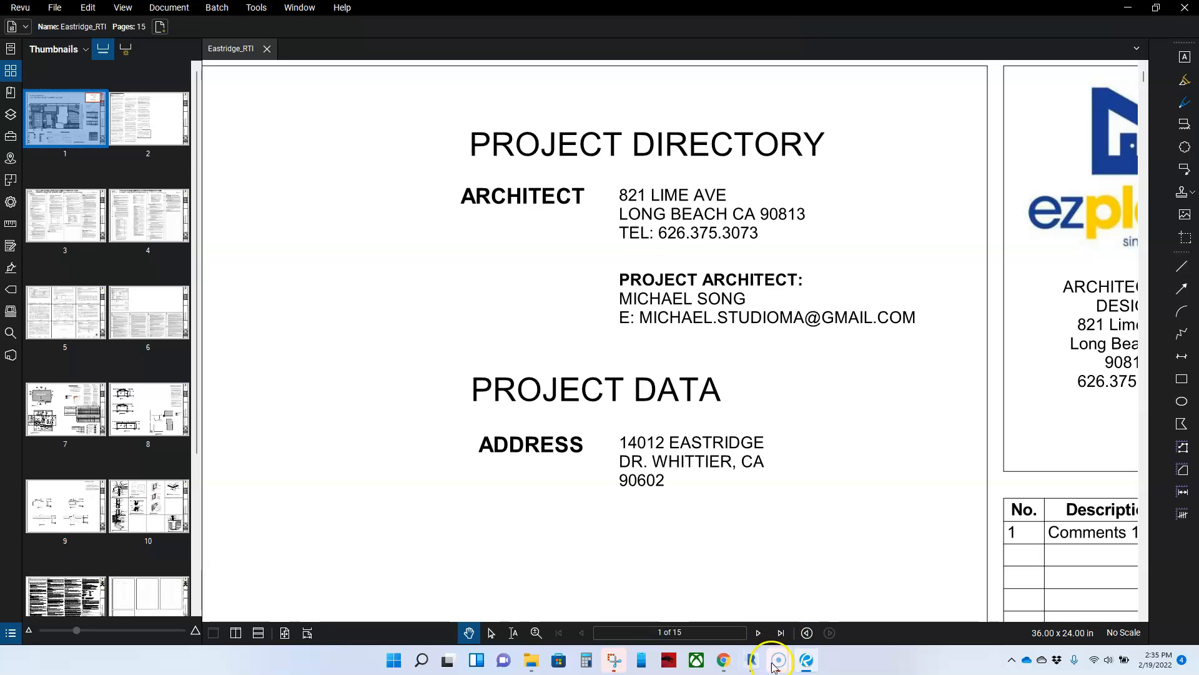
click(749, 597)
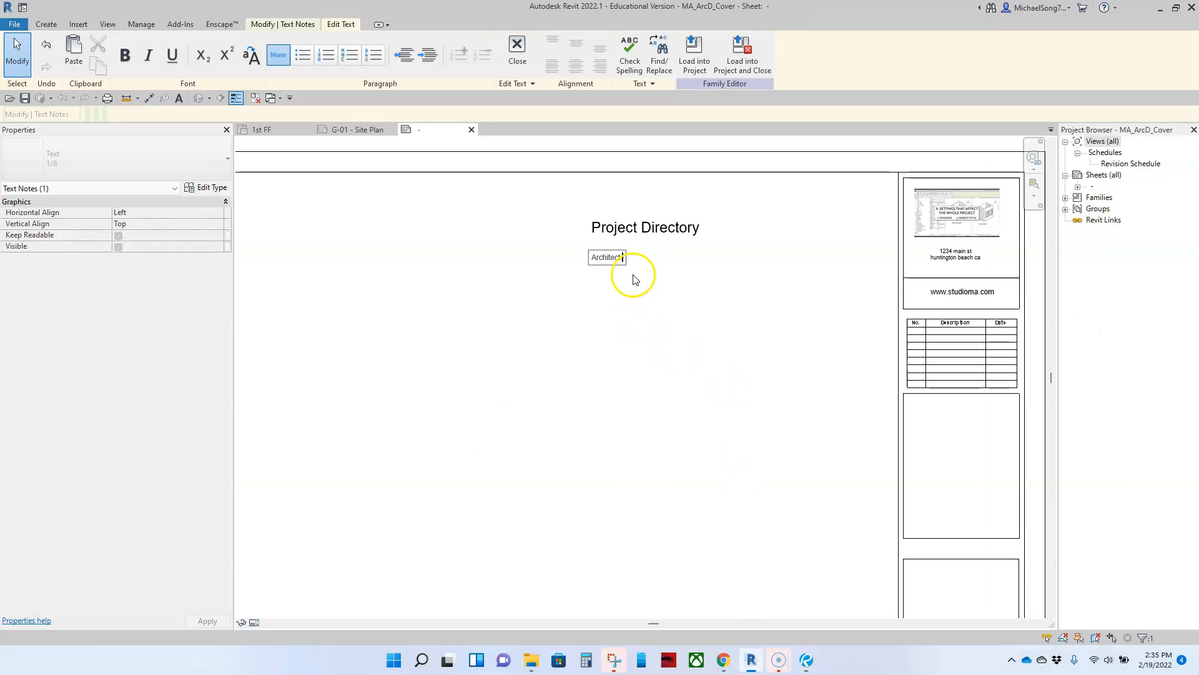
click(643, 295)
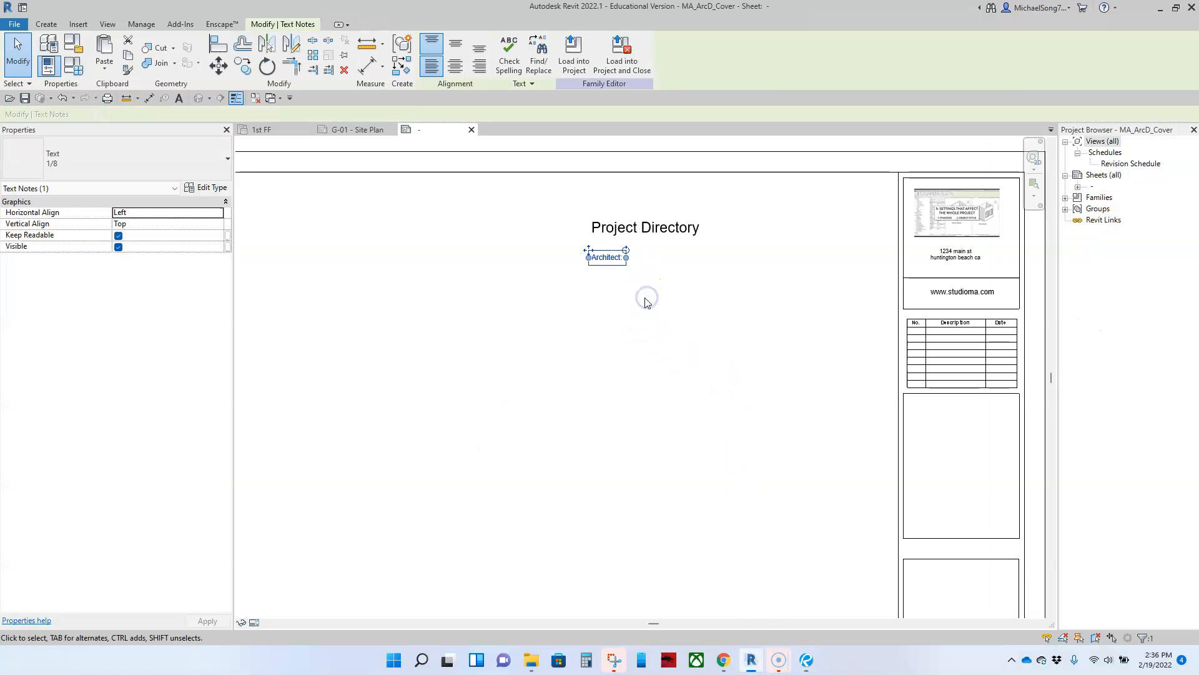
click(647, 303)
drag(604, 258, 667, 261)
click(633, 225)
Copy the Project Directory note below it and rename the copy to 'Architect:'
key(c)
key(o)
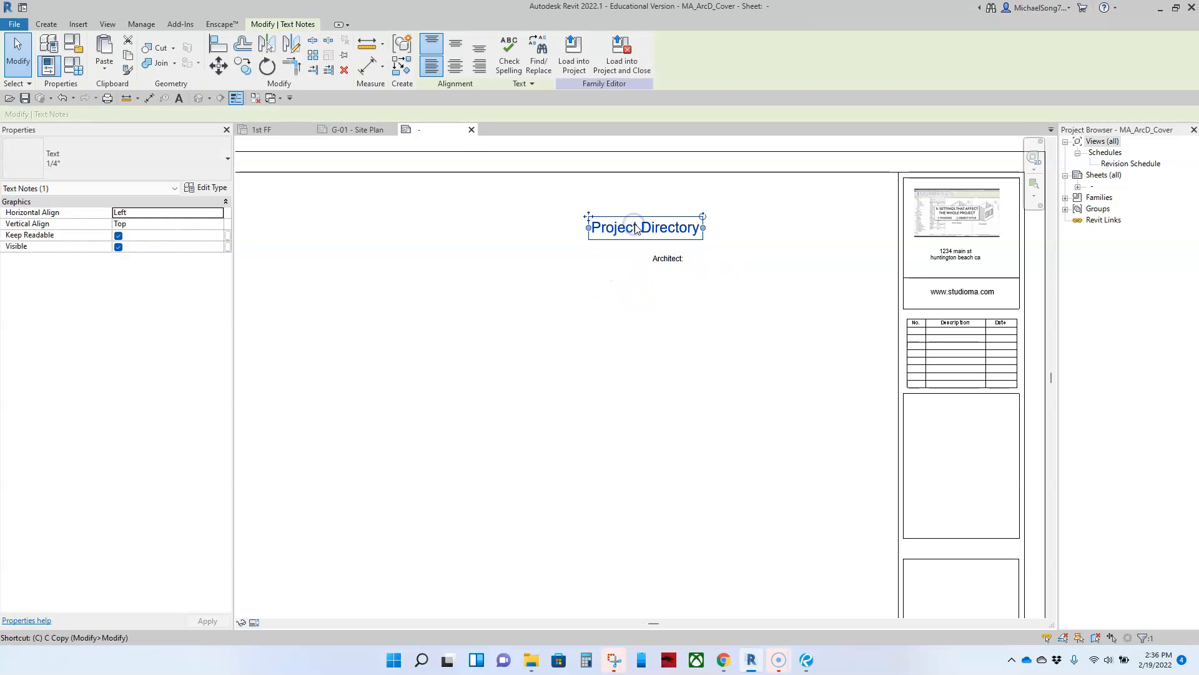
click(644, 227)
click(593, 264)
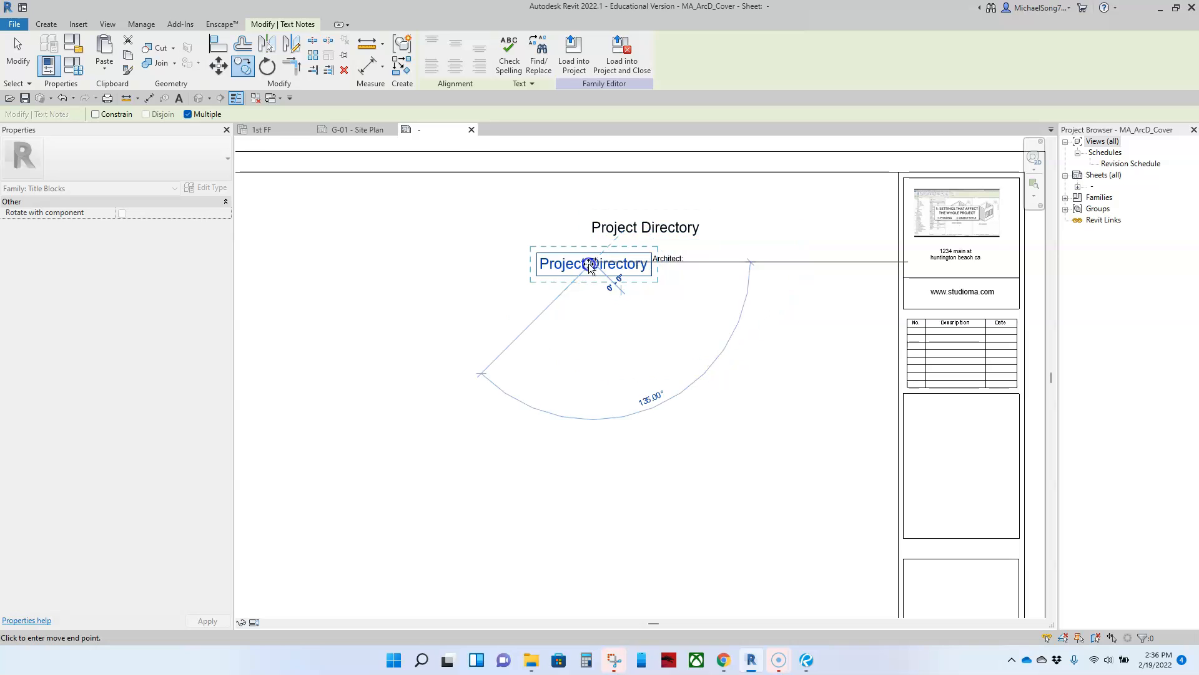
click(643, 266)
drag(647, 265, 461, 259)
text(Architect:)
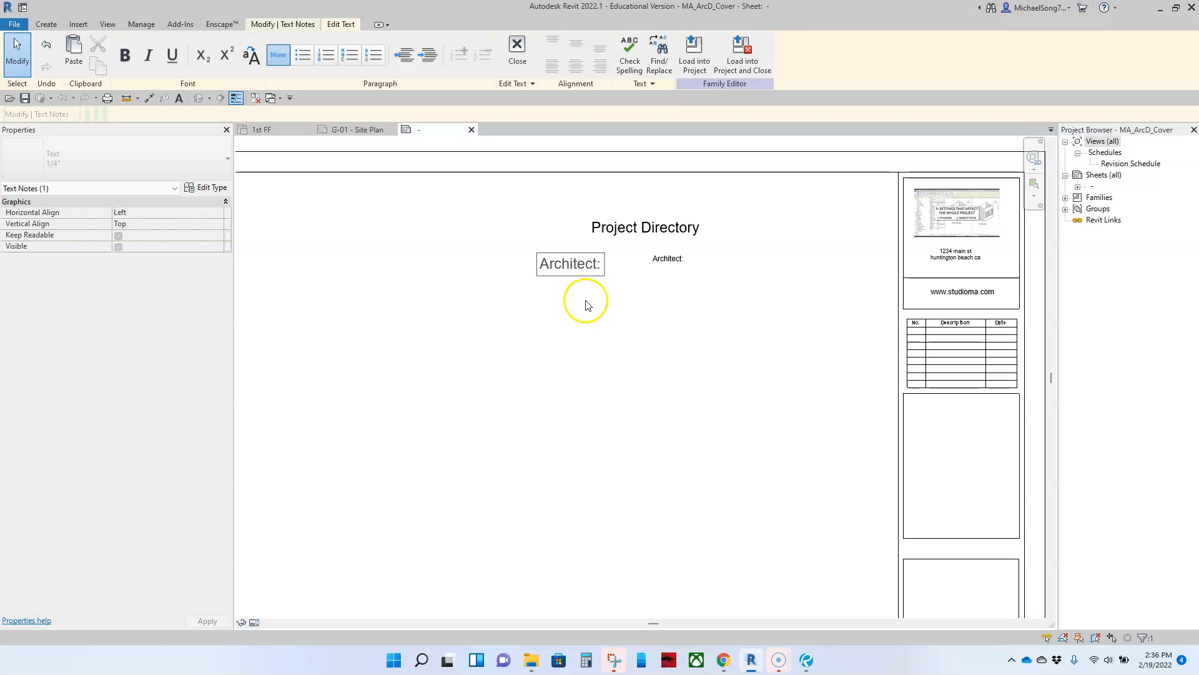
drag(585, 263, 679, 288)
click(621, 296)
click(620, 296)
click(569, 262)
click(693, 316)
scroll(688, 273, up, 5)
double_click(664, 257)
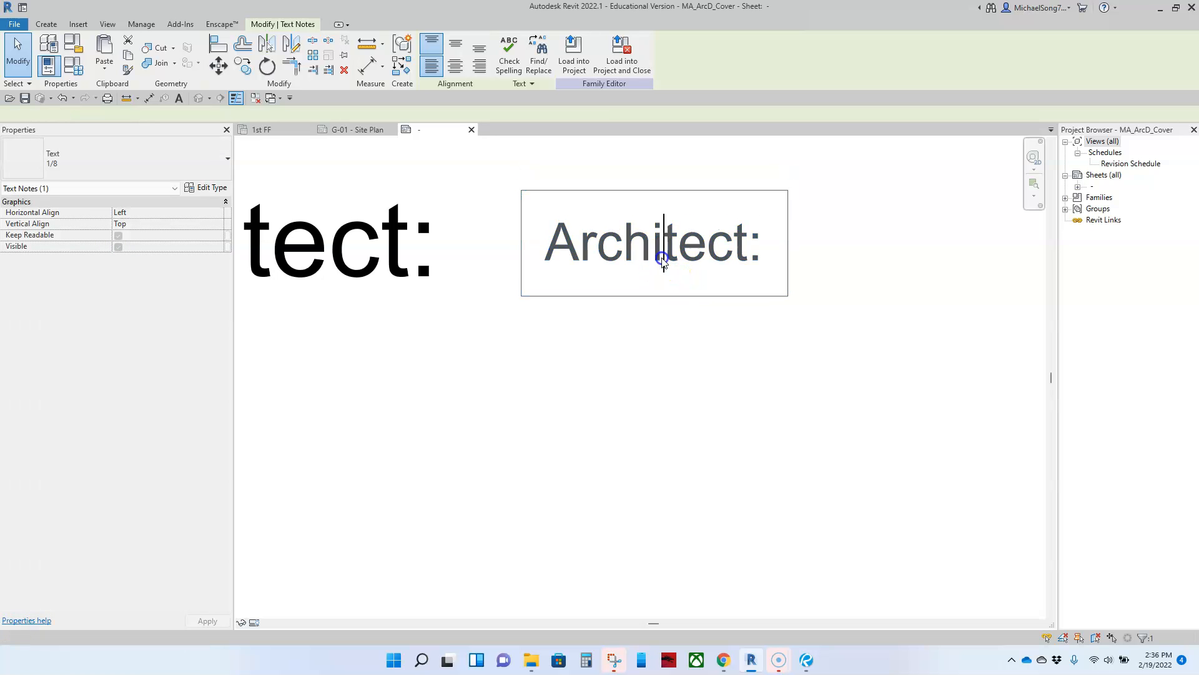
drag(771, 250, 516, 236)
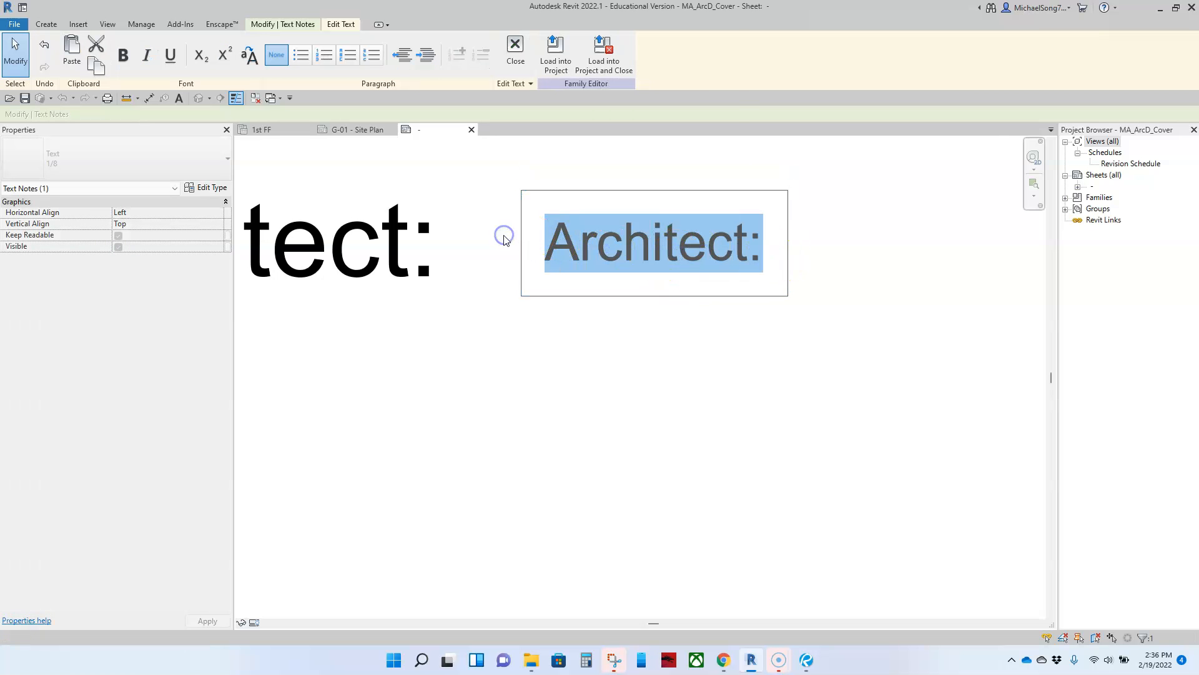
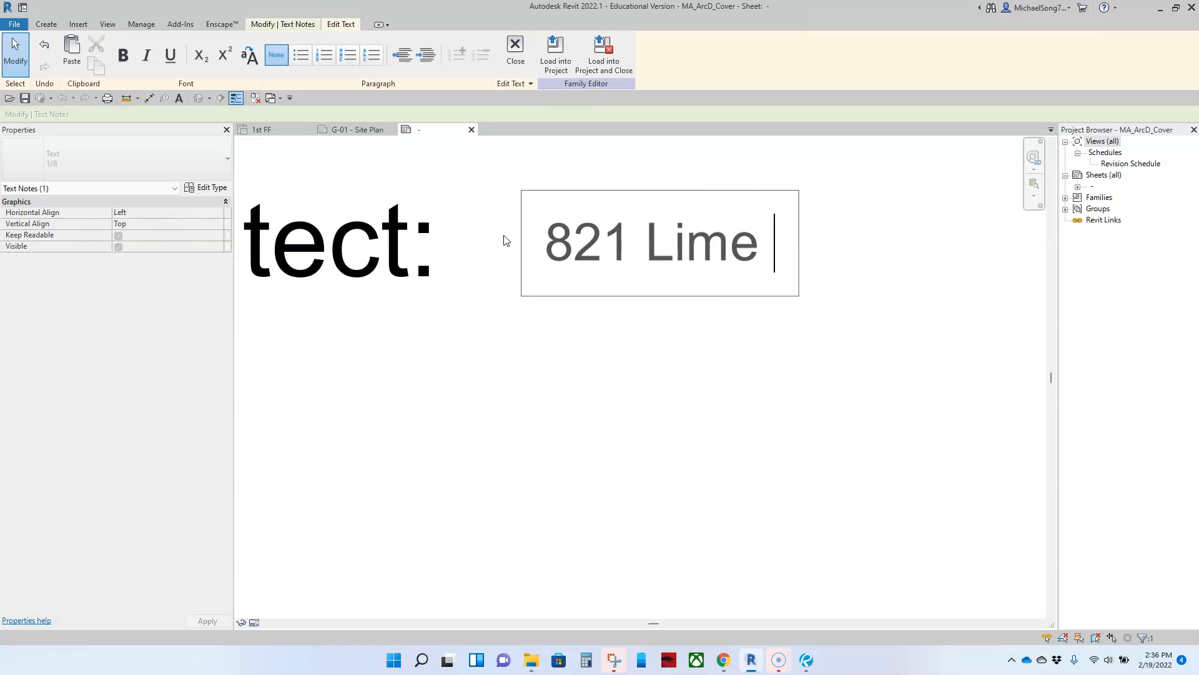
key(Return)
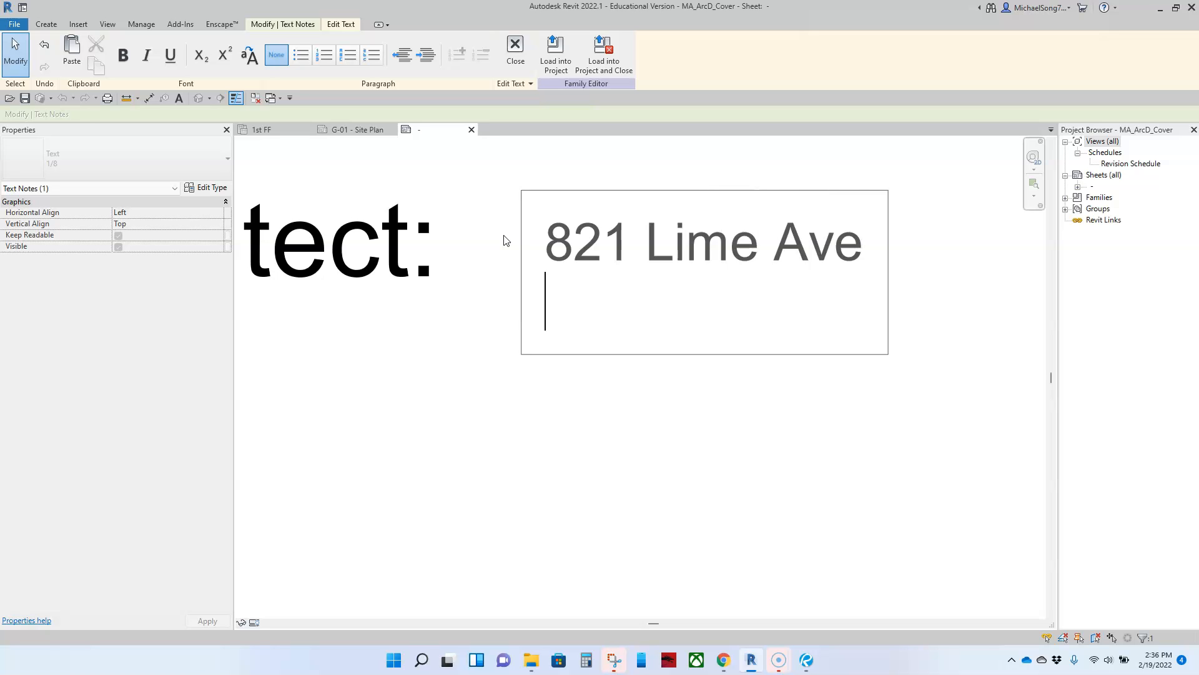
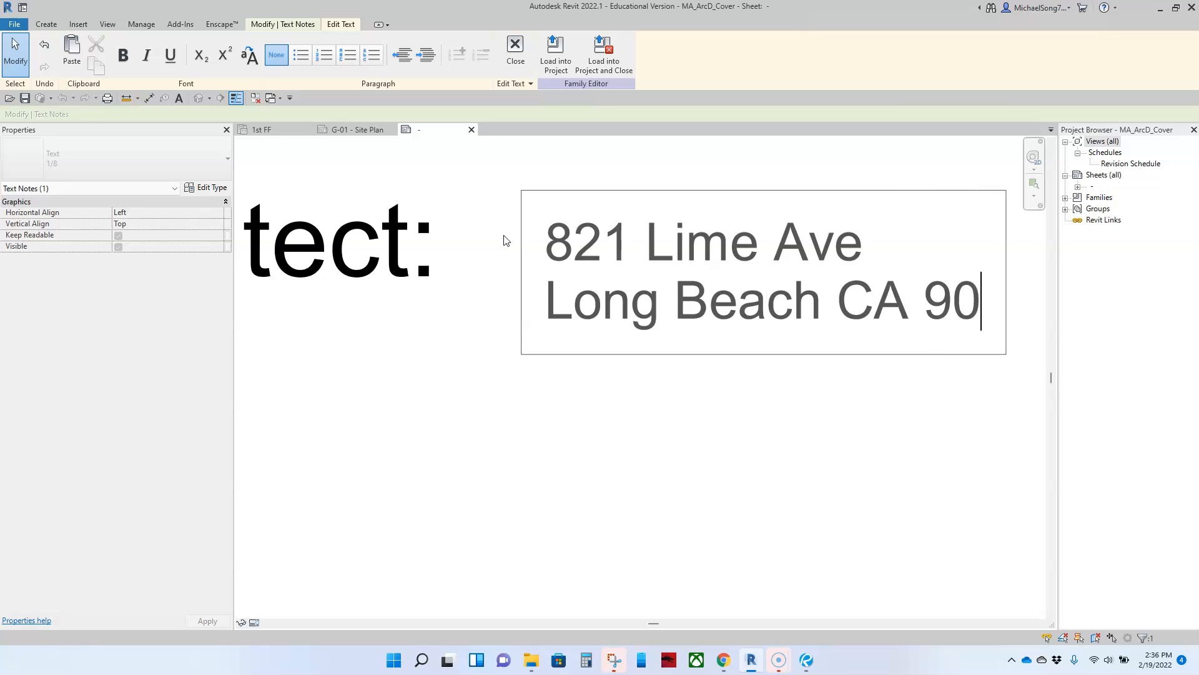
click(388, 401)
scroll(442, 407, down, 3)
middle_drag(450, 420, 625, 422)
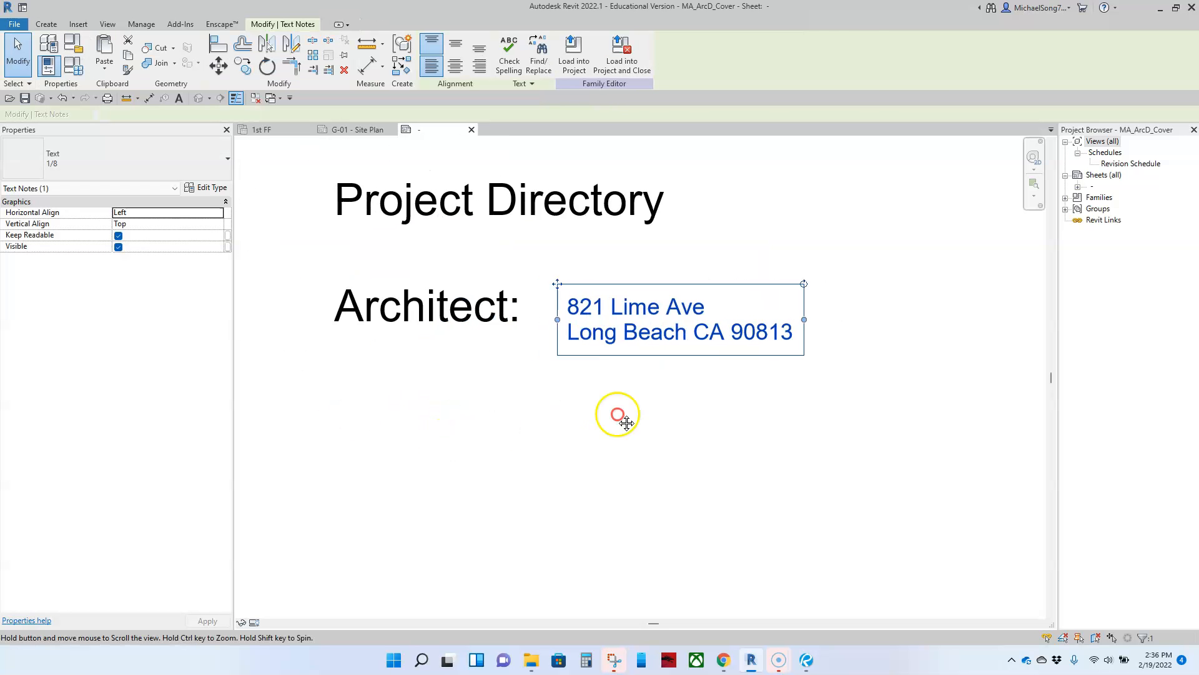
scroll(625, 419, down, 5)
click(596, 448)
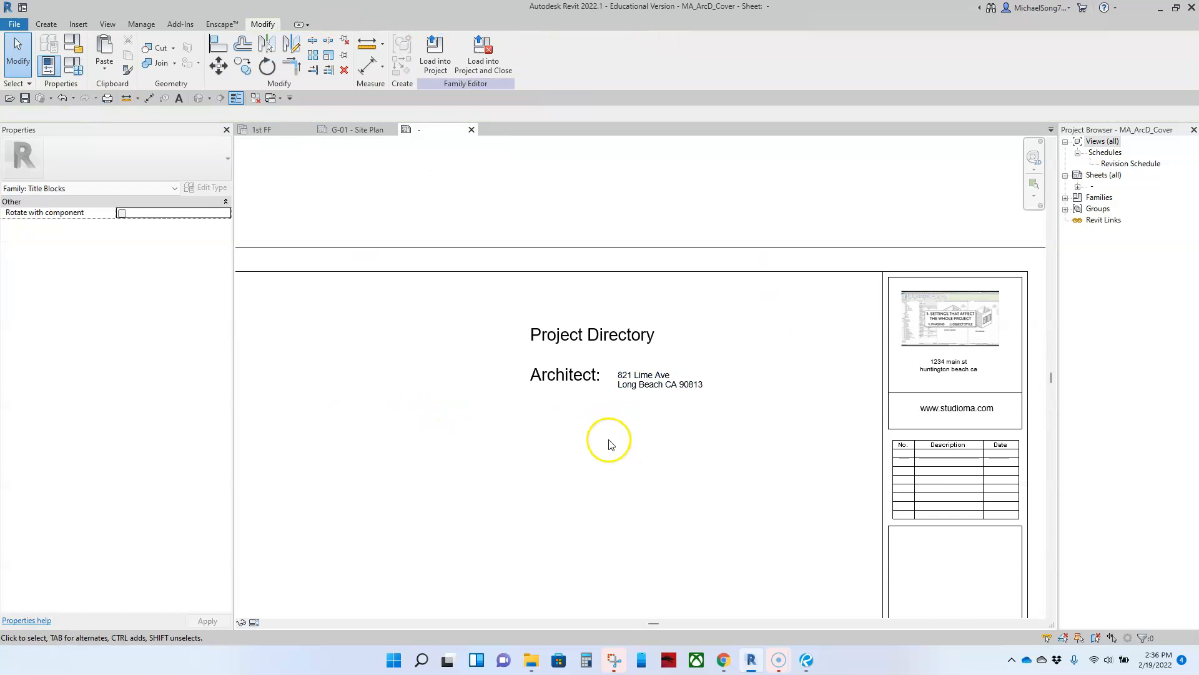
scroll(611, 444, down, 3)
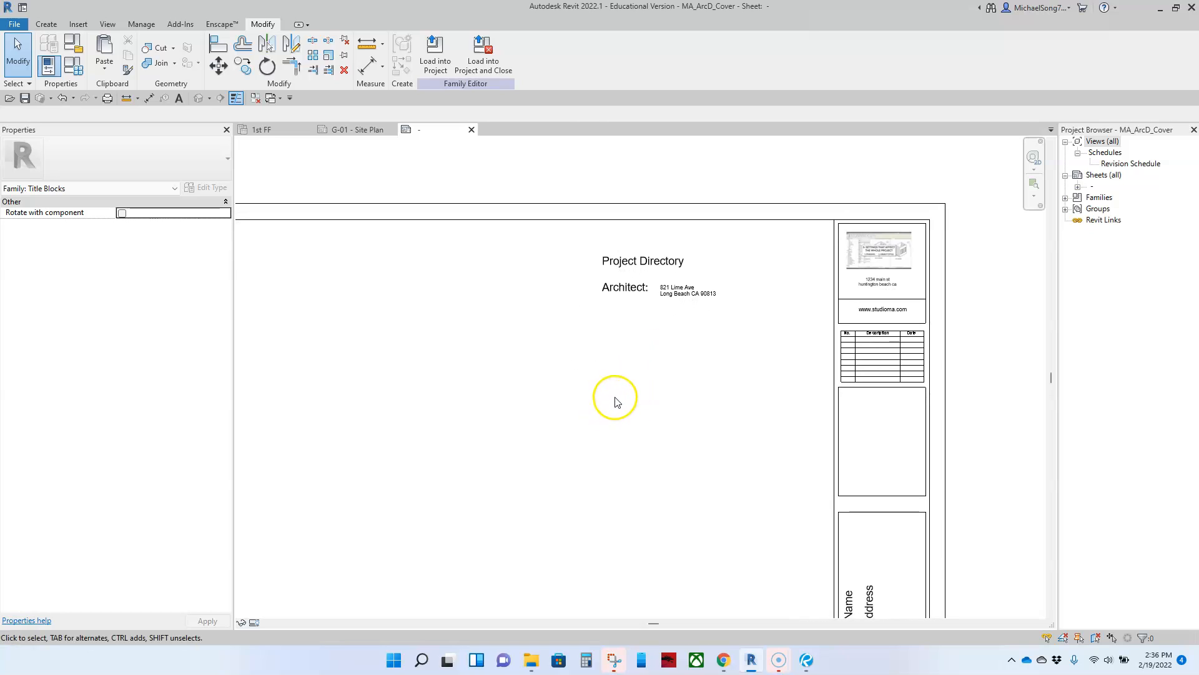
Copy the Architect: label (CO) to a spot just below it
key(c)
key(o)
click(627, 289)
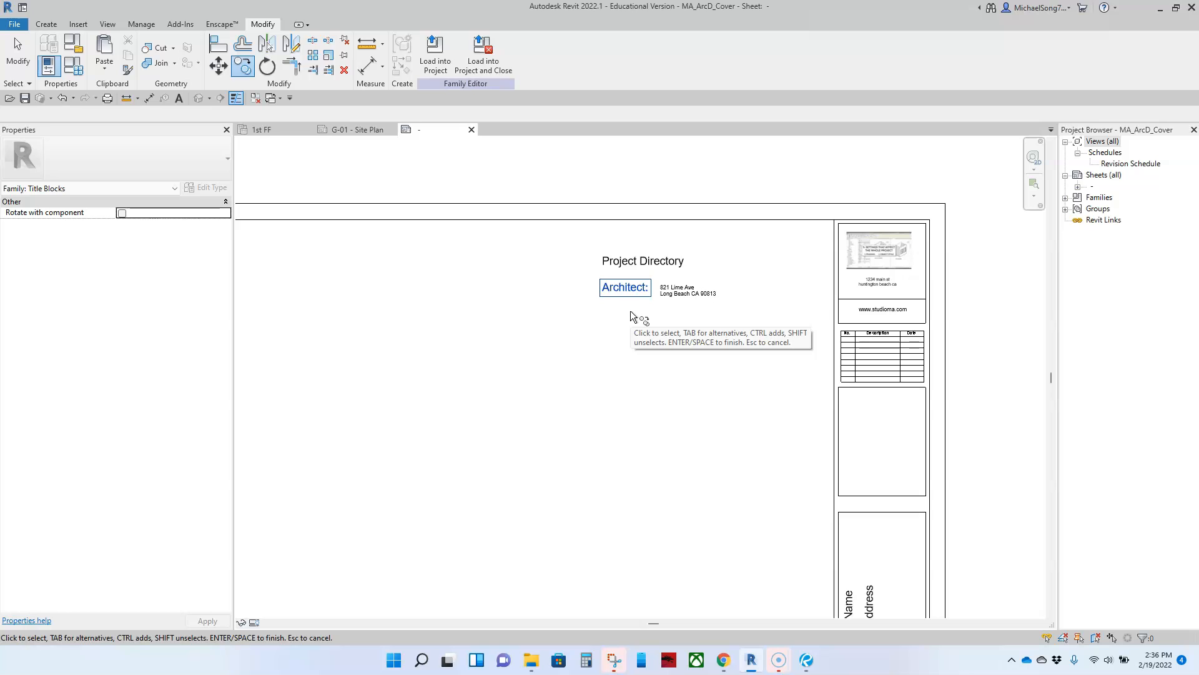
key(Return)
click(670, 342)
click(667, 393)
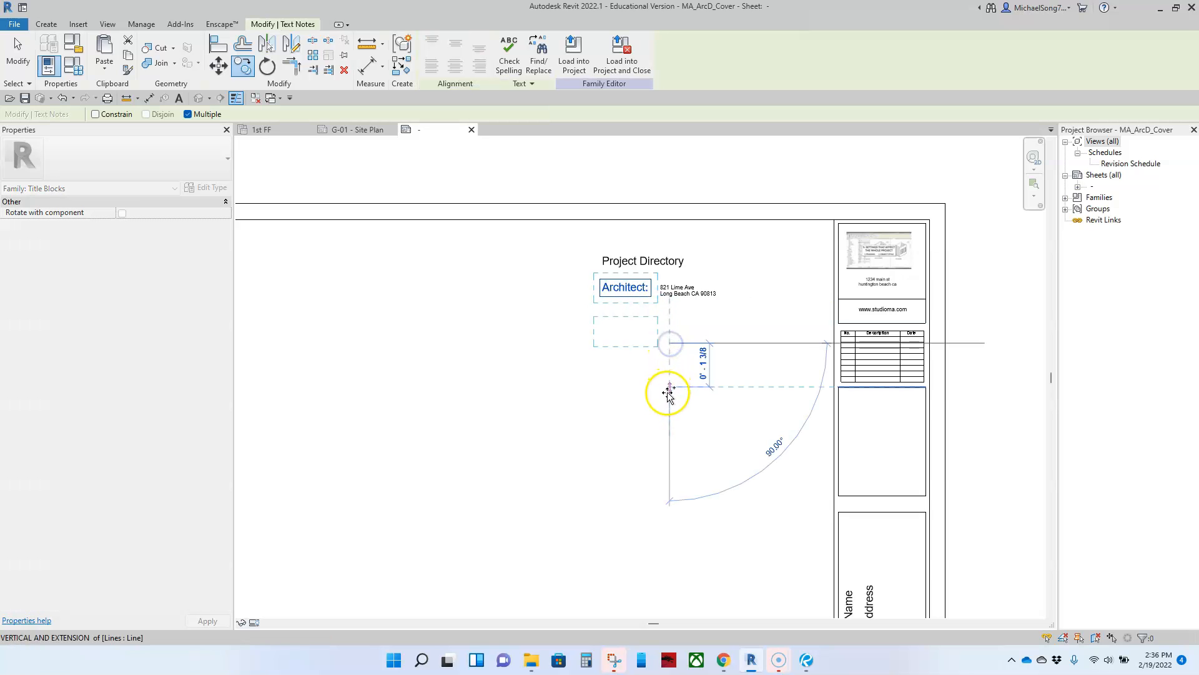
click(667, 423)
key(Escape)
key(Escape)
Change the copied label's word to 'project address' and add a new line above it
scroll(609, 375, up, 1)
scroll(604, 377, up, 4)
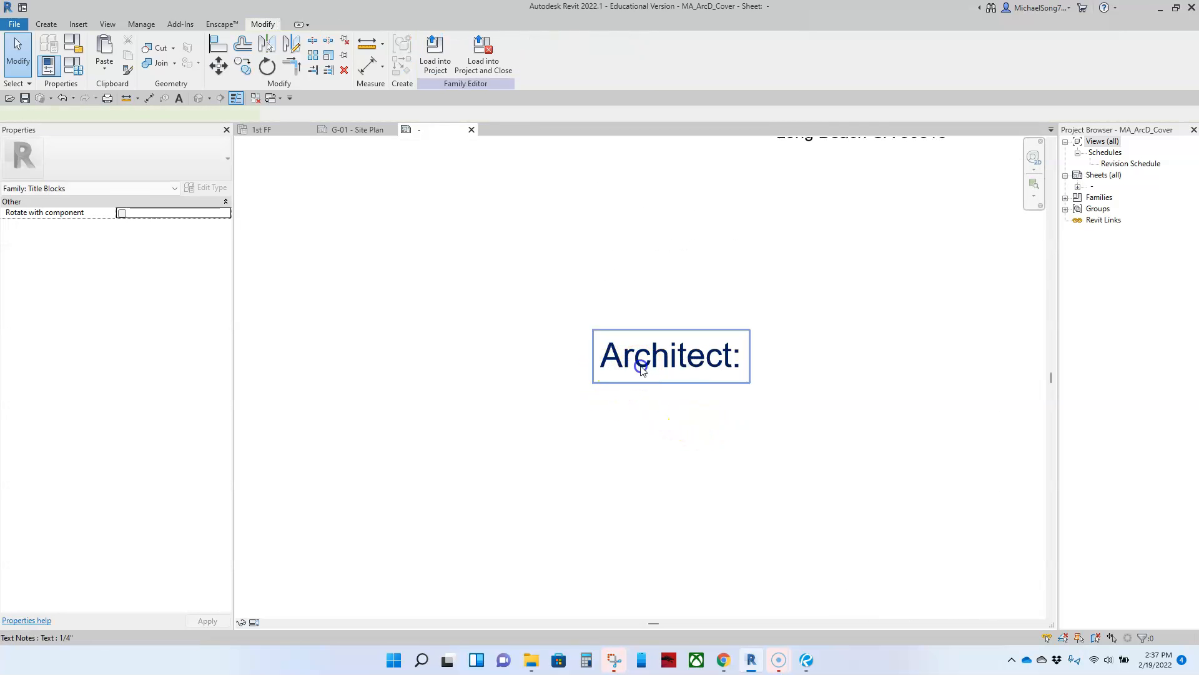
double_click(637, 358)
drag(732, 358, 601, 357)
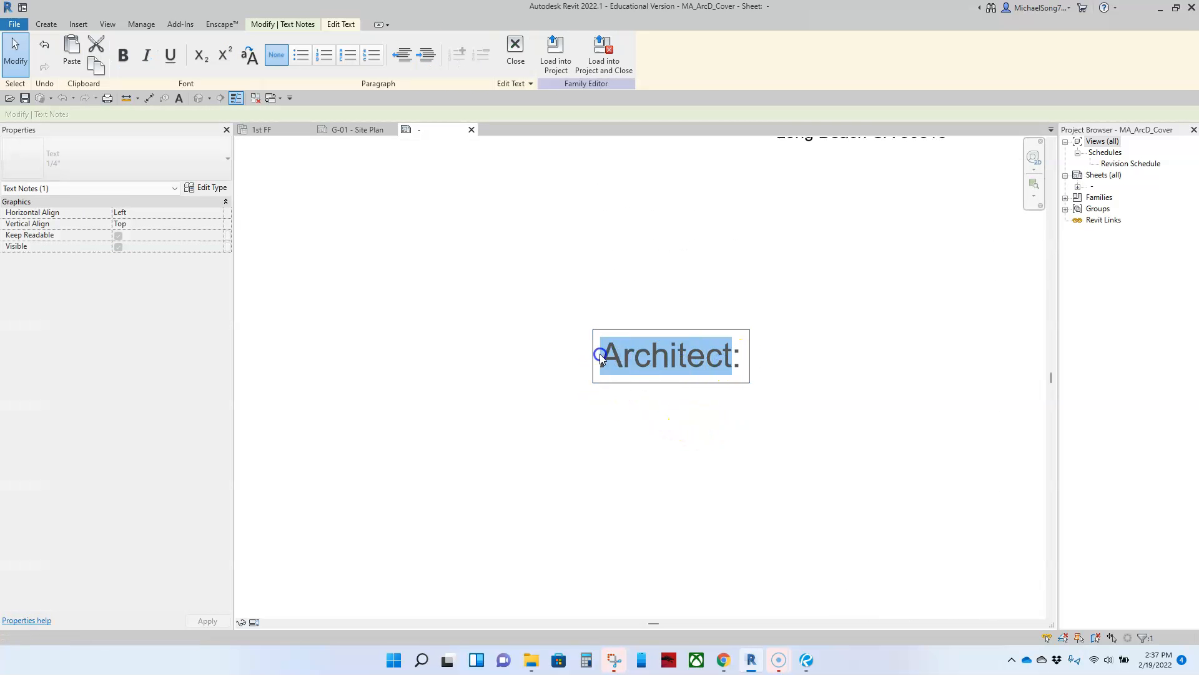
text(p)
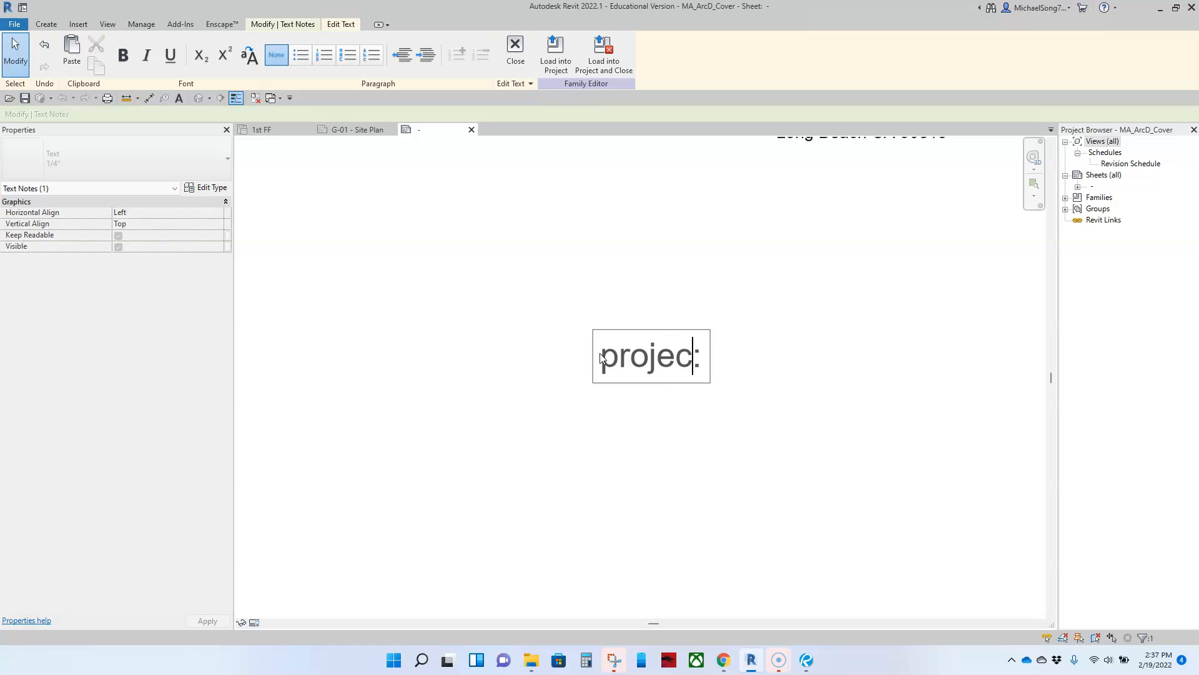
text(roject addr)
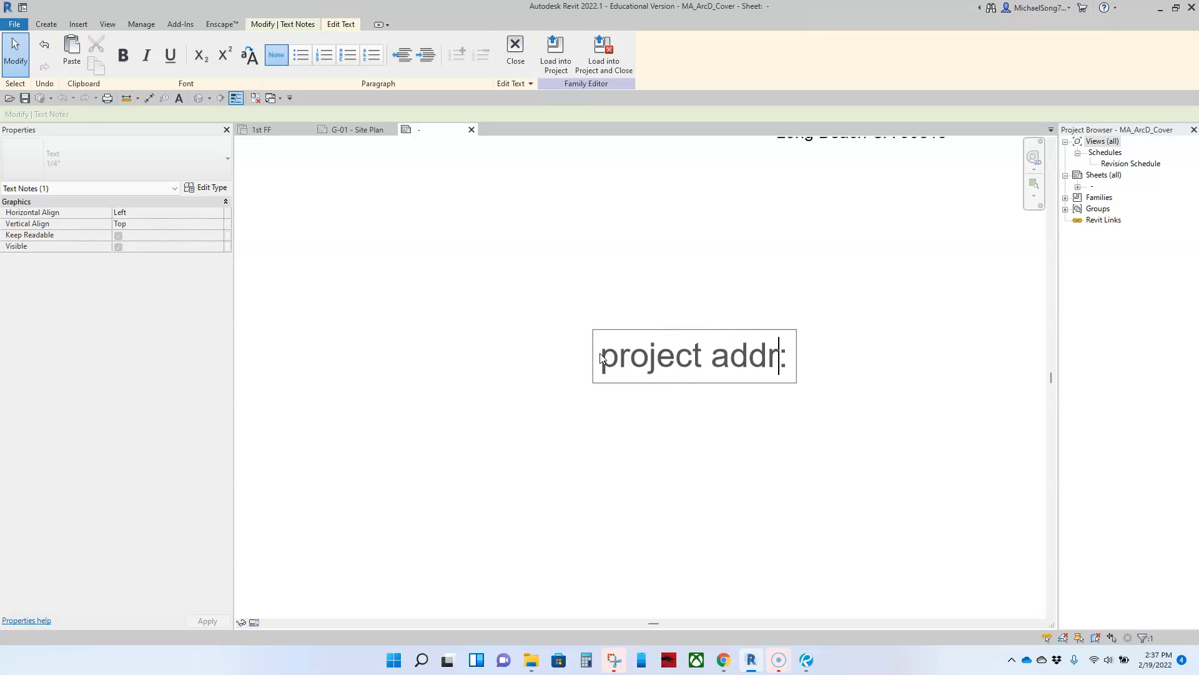
text(ess)
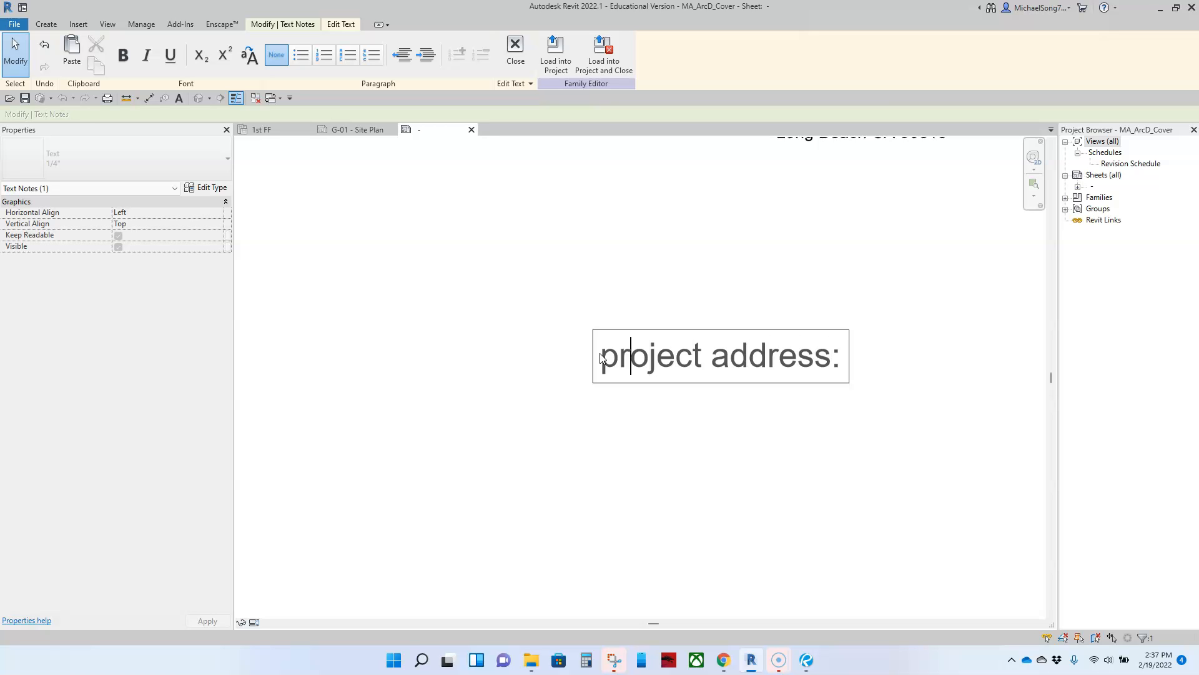
key(Return)
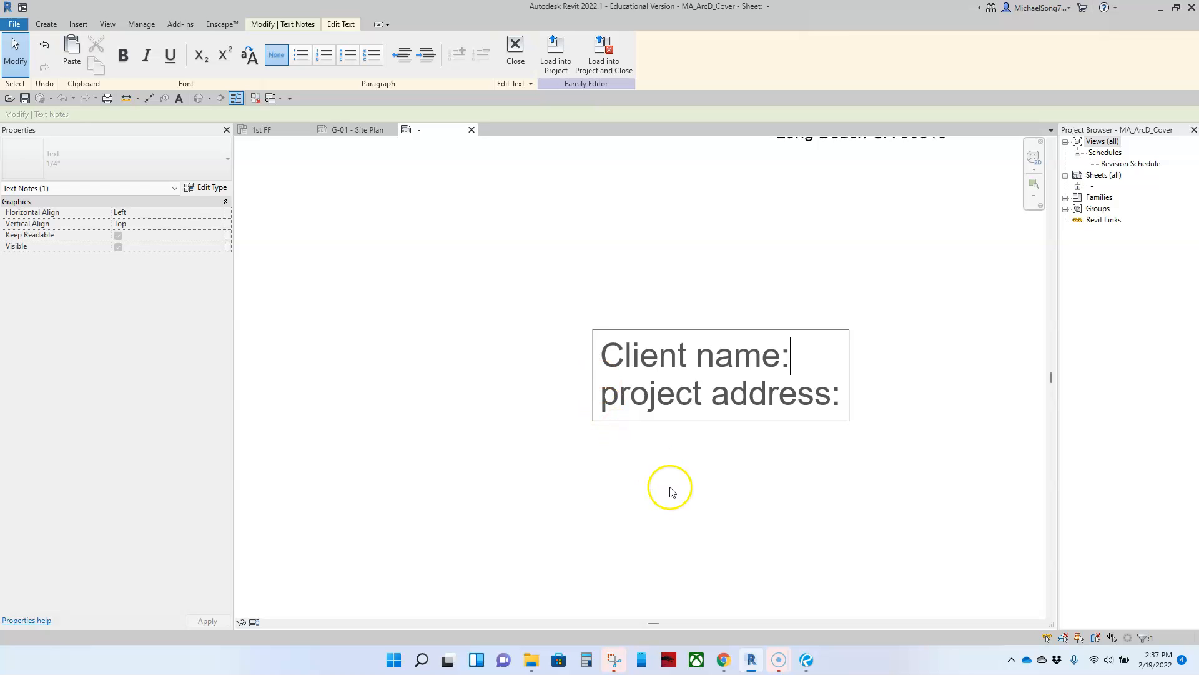
Right-align the Client name/project address note and move it up toward Architect:
click(693, 504)
click(650, 431)
click(733, 401)
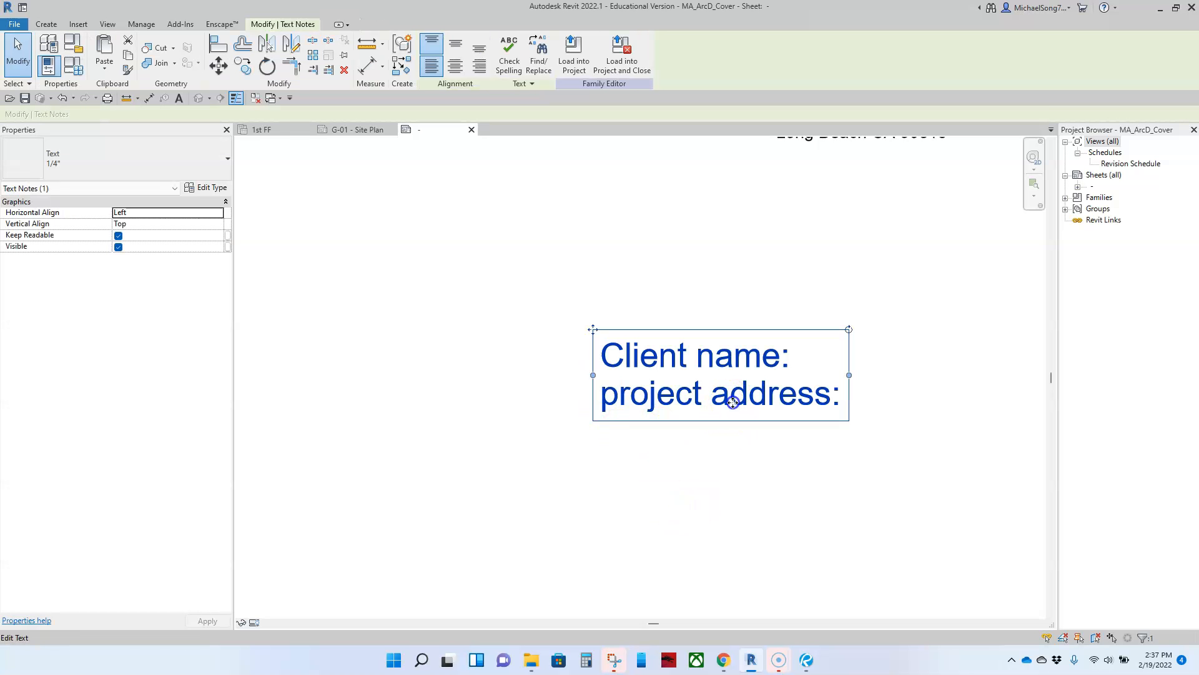
click(223, 224)
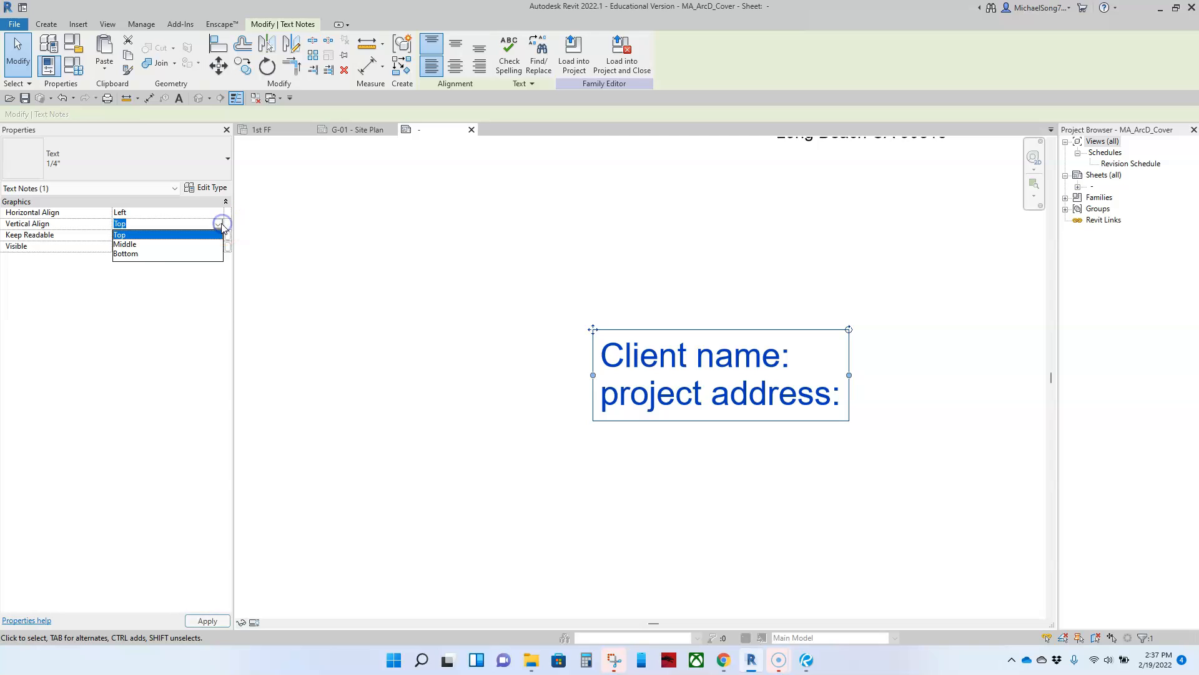
click(218, 213)
click(217, 213)
click(125, 242)
click(522, 383)
scroll(629, 432, down, 3)
ctrl+drag(680, 429, 646, 380)
click(716, 466)
Right-align the Architect: label and line the Client name note up beneath it
click(644, 306)
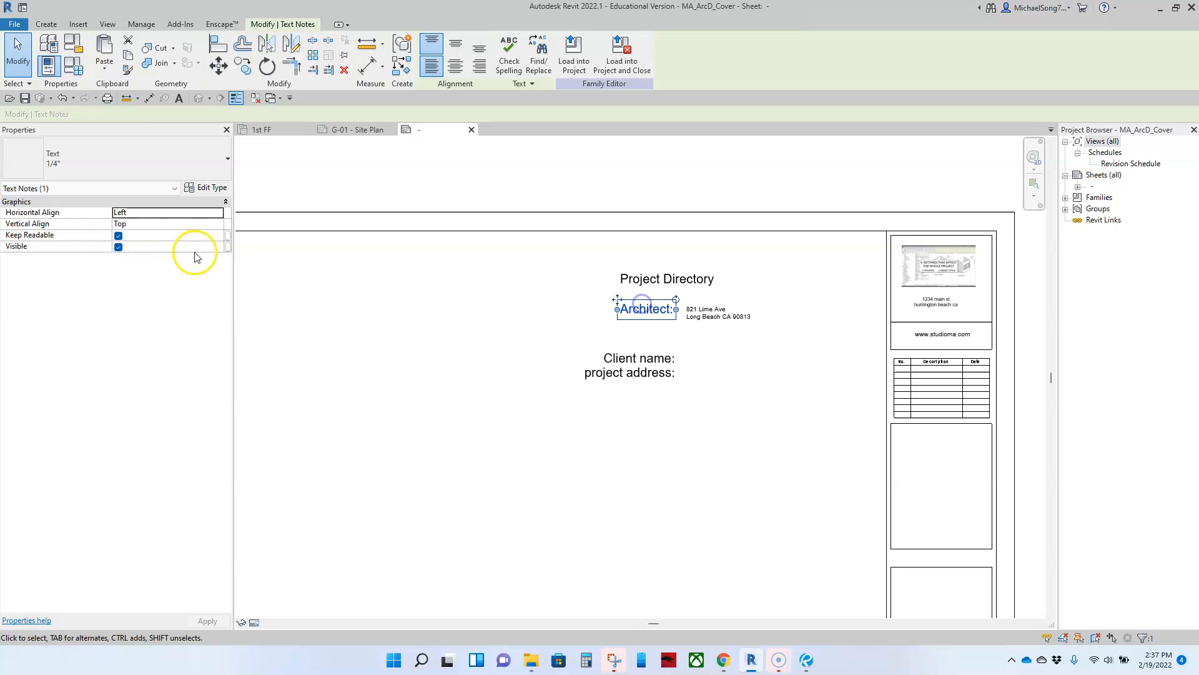
click(212, 212)
click(217, 212)
click(137, 244)
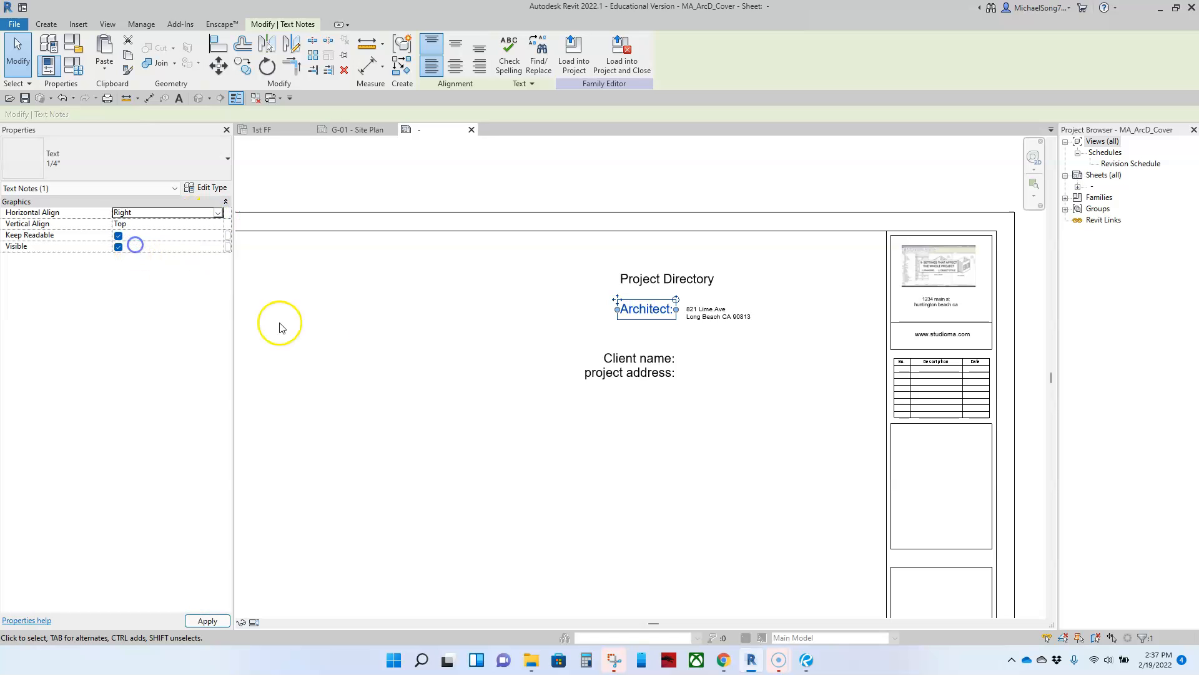
click(643, 449)
click(627, 369)
ctrl+drag(626, 369, 632, 340)
scroll(678, 341, up, 3)
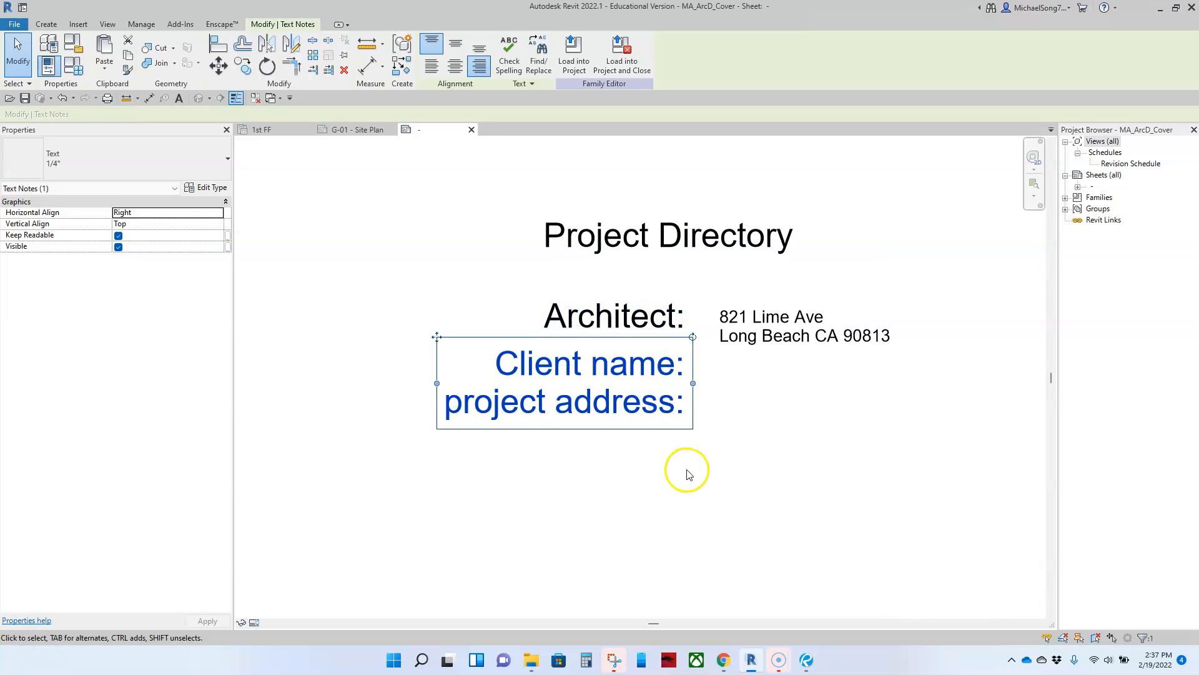
scroll(683, 481, down, 2)
key(Down)
key(Down)
key(Down)
key(Down)
key(Down)
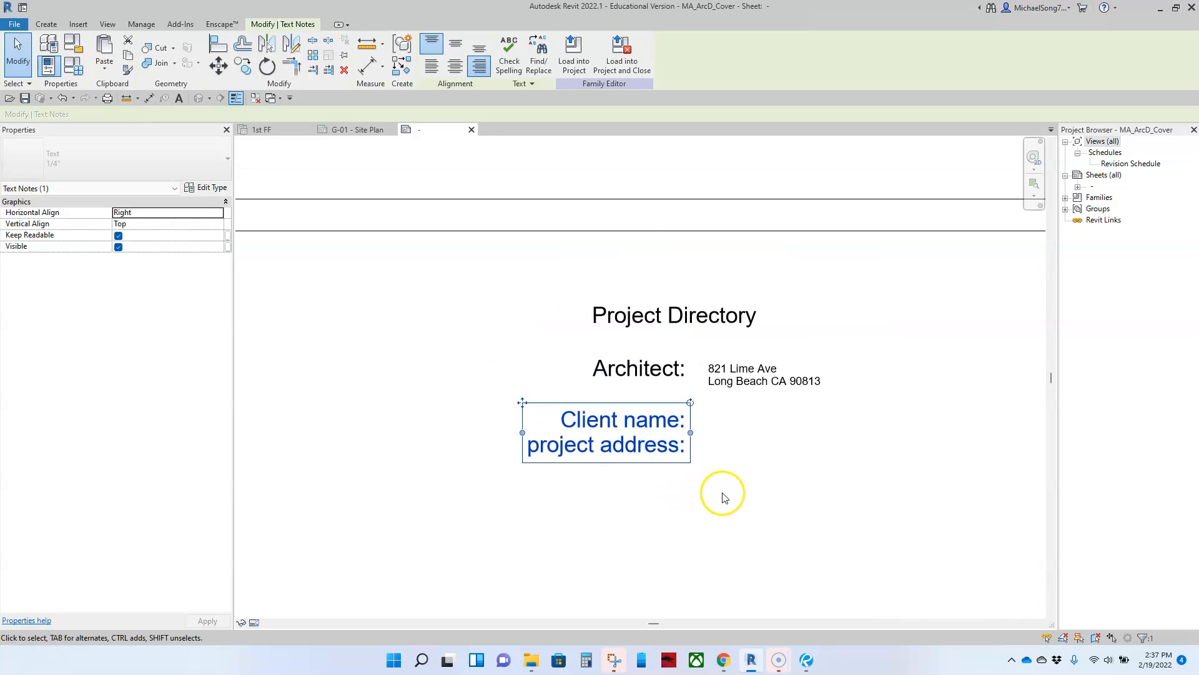
Nudge the address note up and the Client name note down, comparing against Bluebeam's reference
click(734, 384)
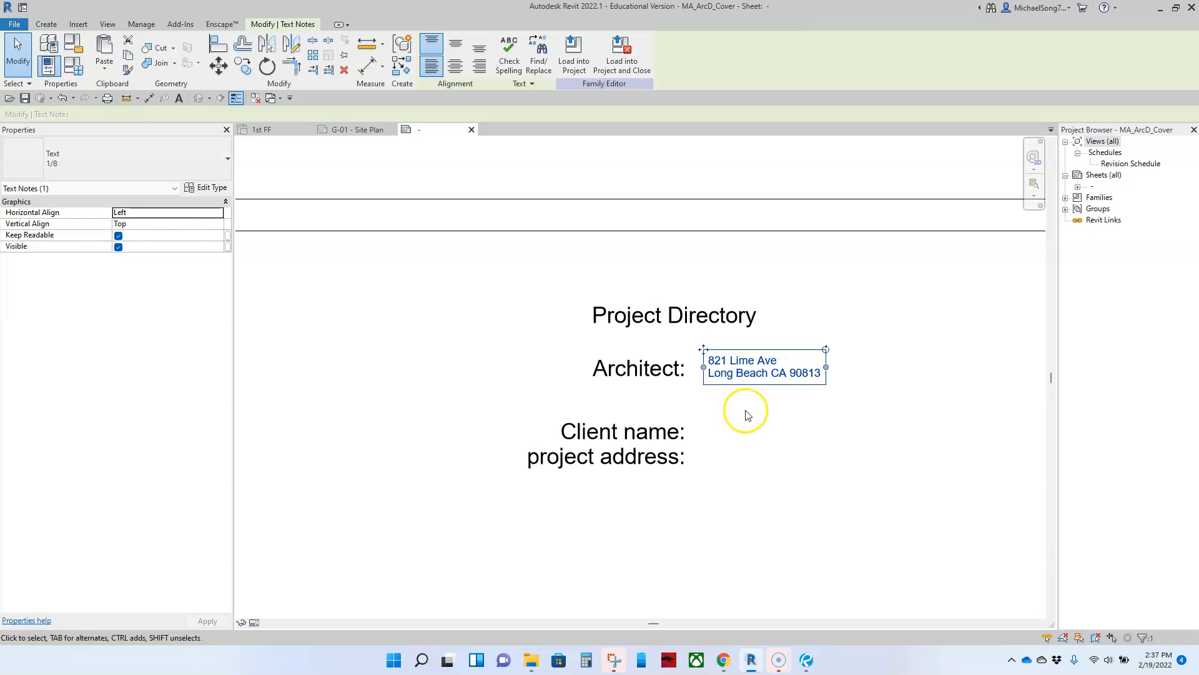
key(Up)
click(724, 482)
click(647, 461)
key(Down)
key(Down)
key(Down)
key(Down)
key(Down)
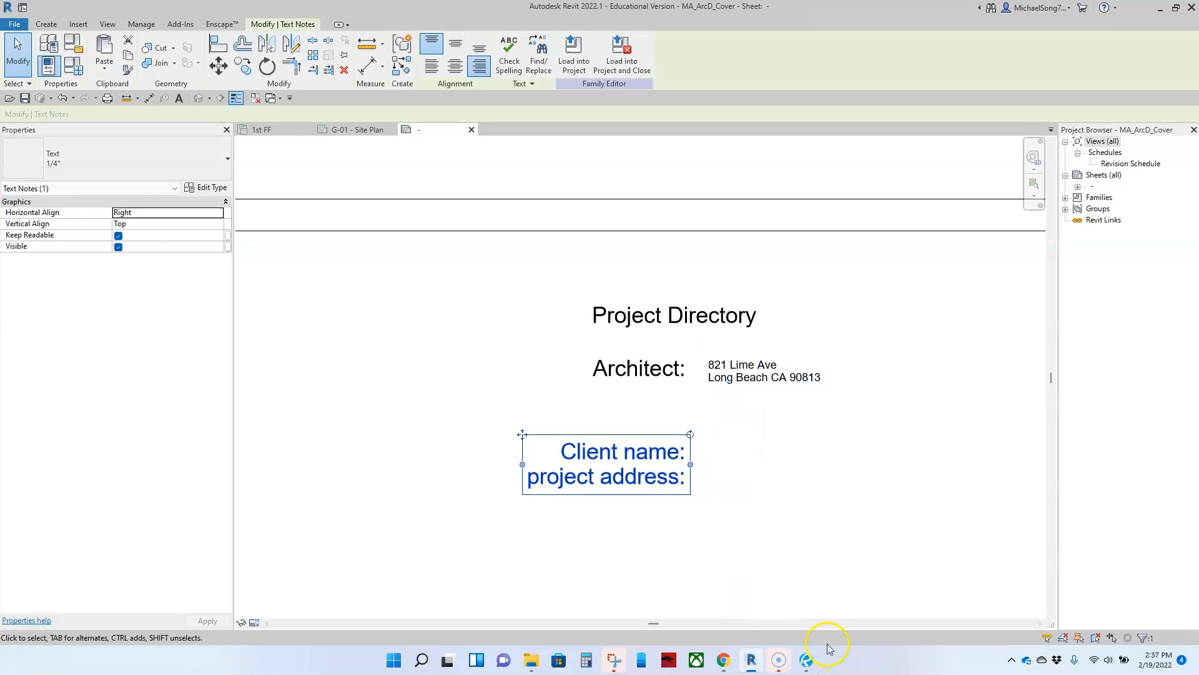
click(807, 660)
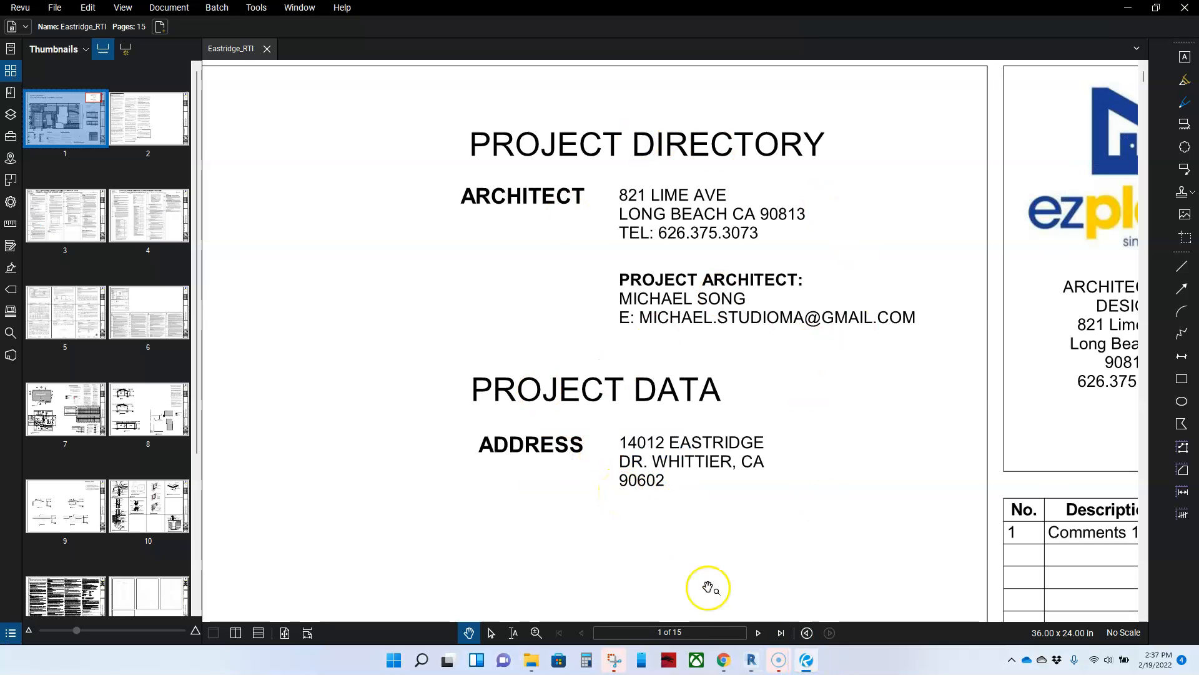
click(753, 662)
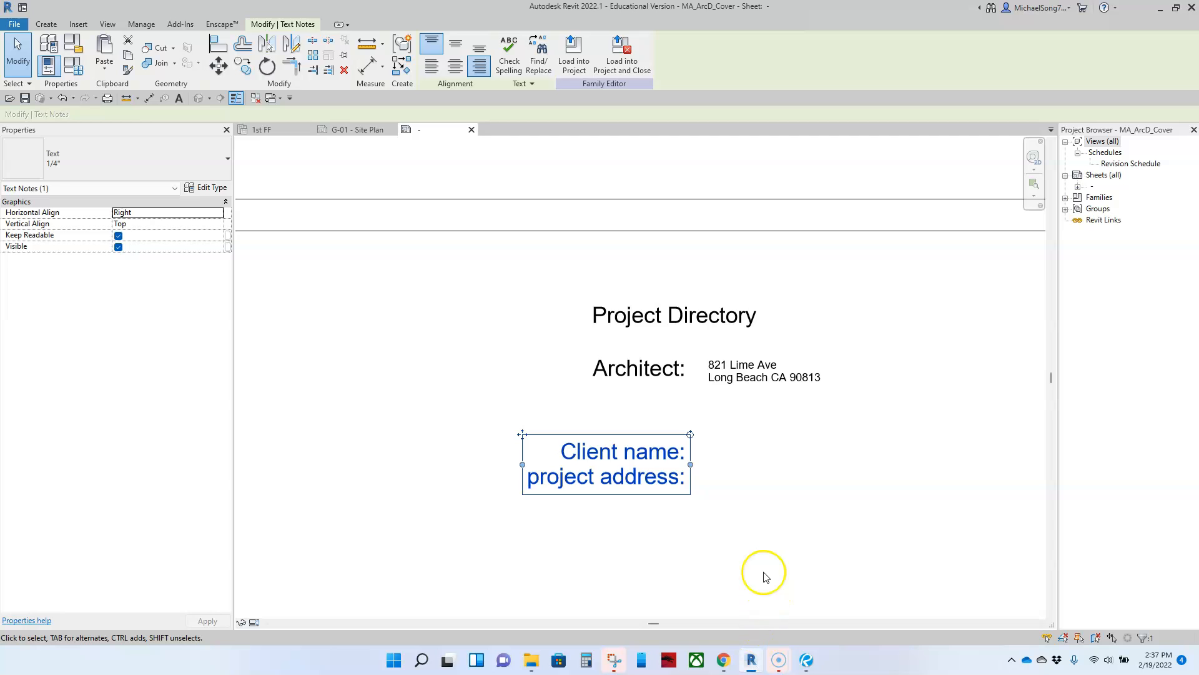
click(765, 550)
scroll(768, 527, down, 5)
scroll(804, 390, down, 2)
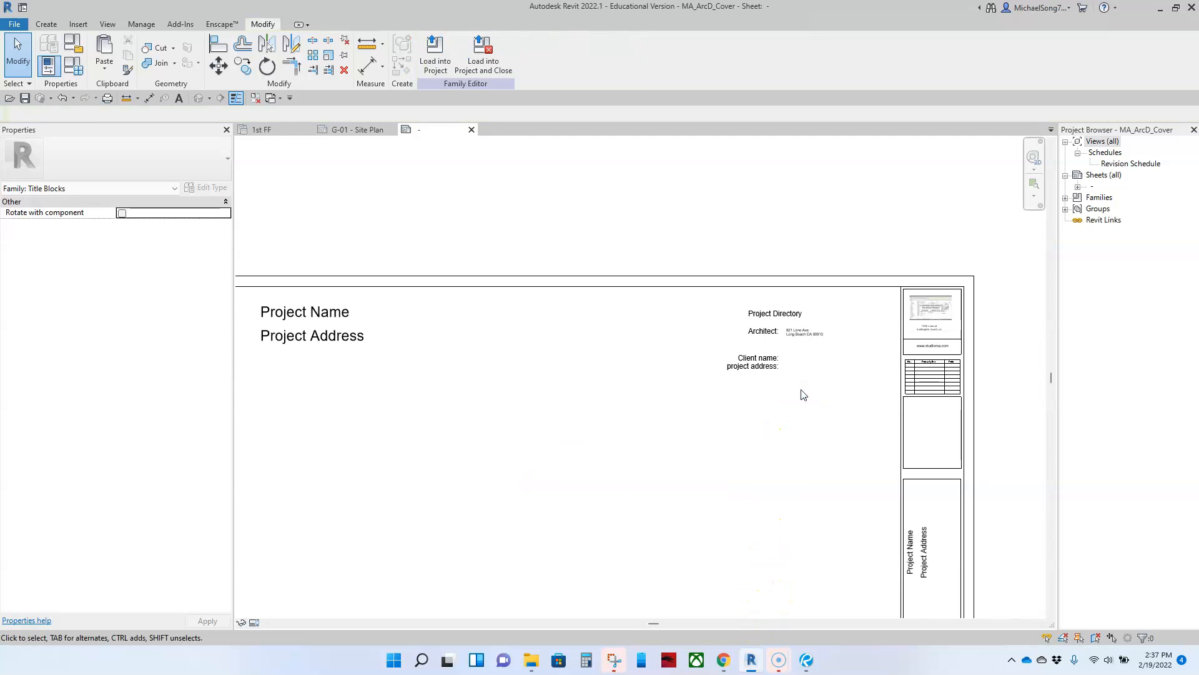
click(751, 364)
scroll(786, 381, up, 1)
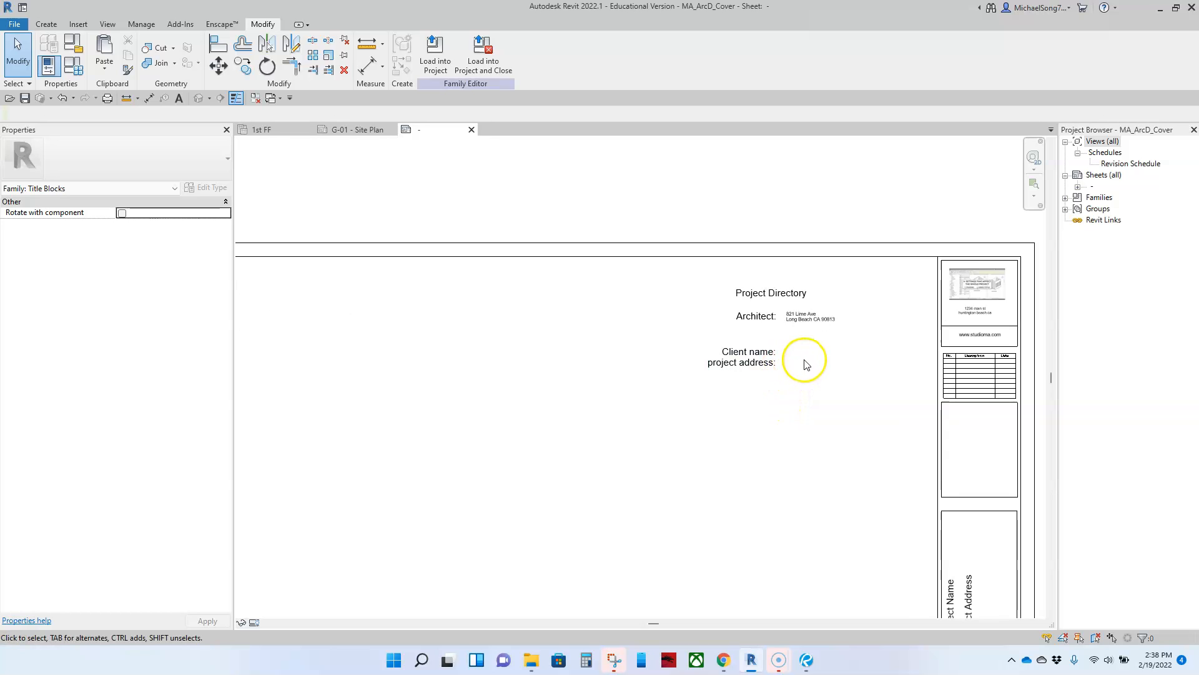
scroll(803, 362, down, 2)
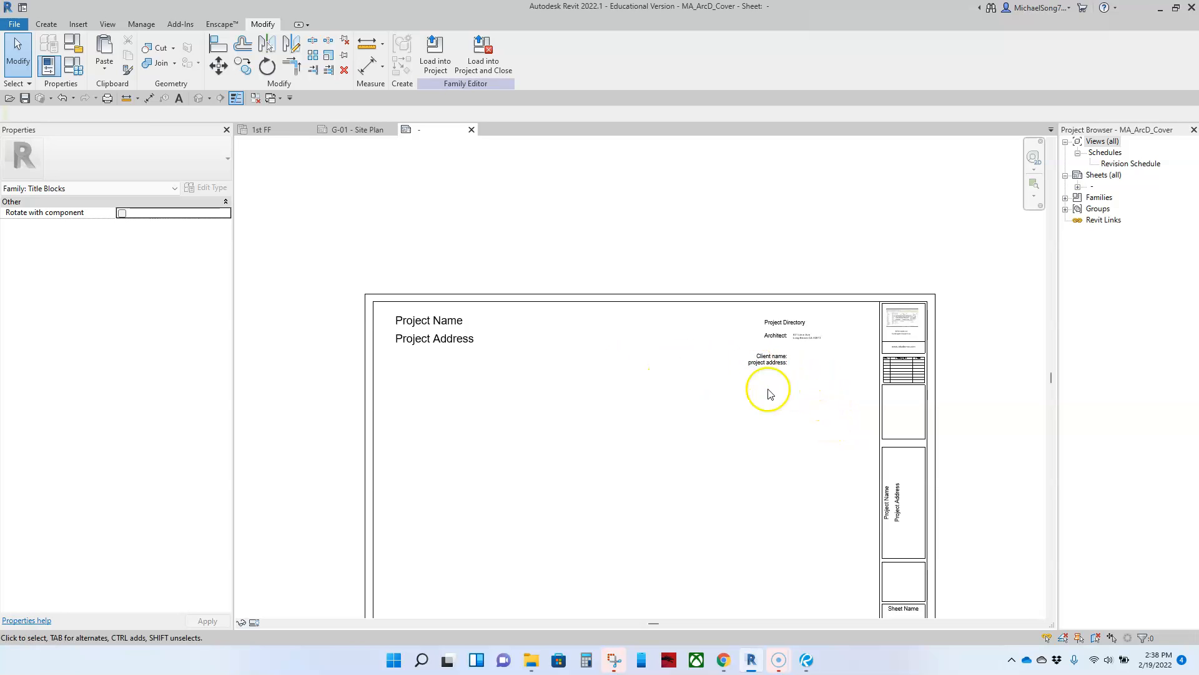
click(470, 342)
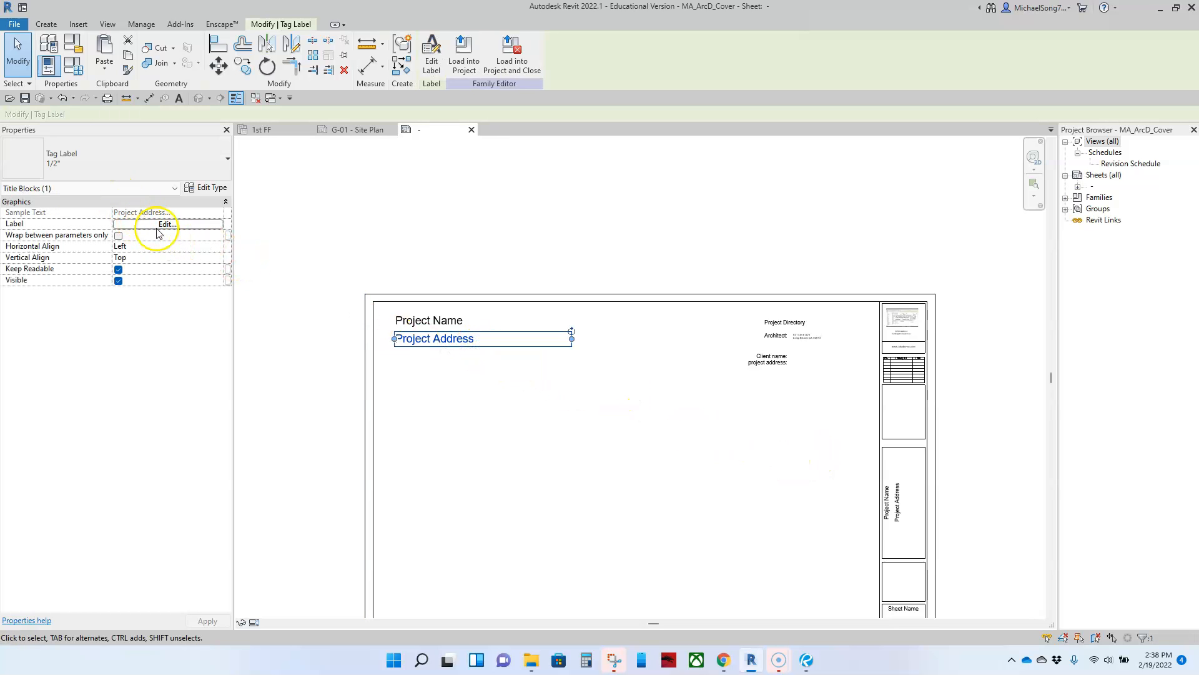
click(894, 503)
click(818, 495)
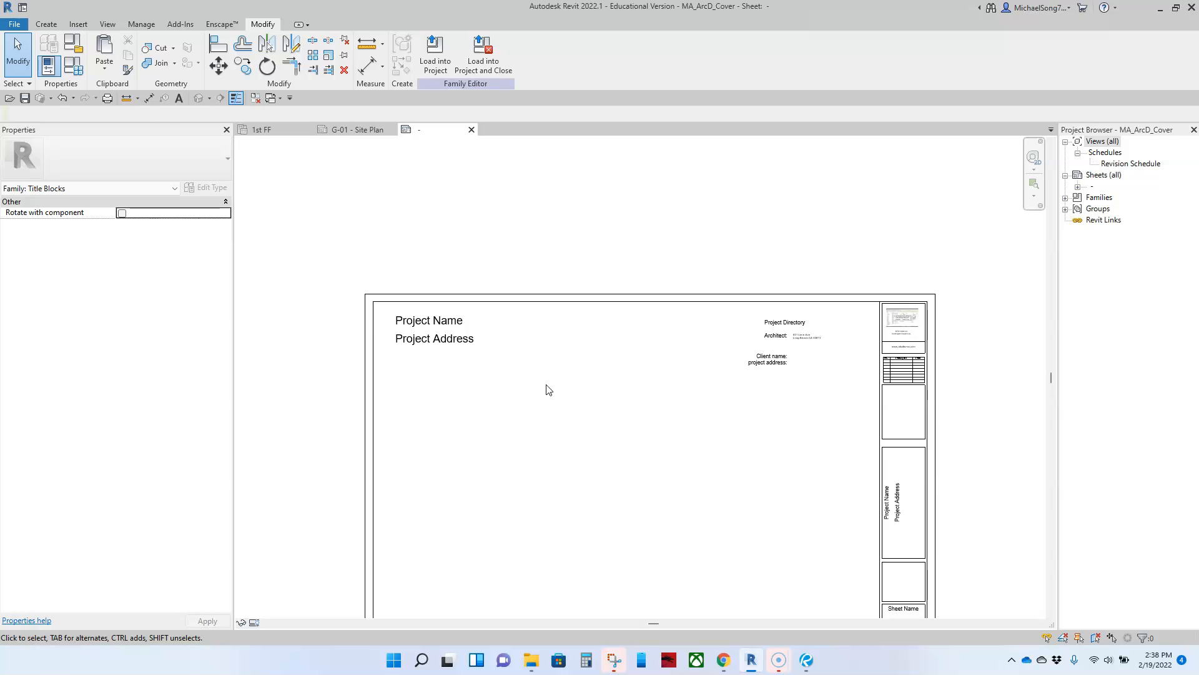
click(56, 28)
Place a label beside 'project address:' that uses the Sheets parameter Project Address
click(447, 57)
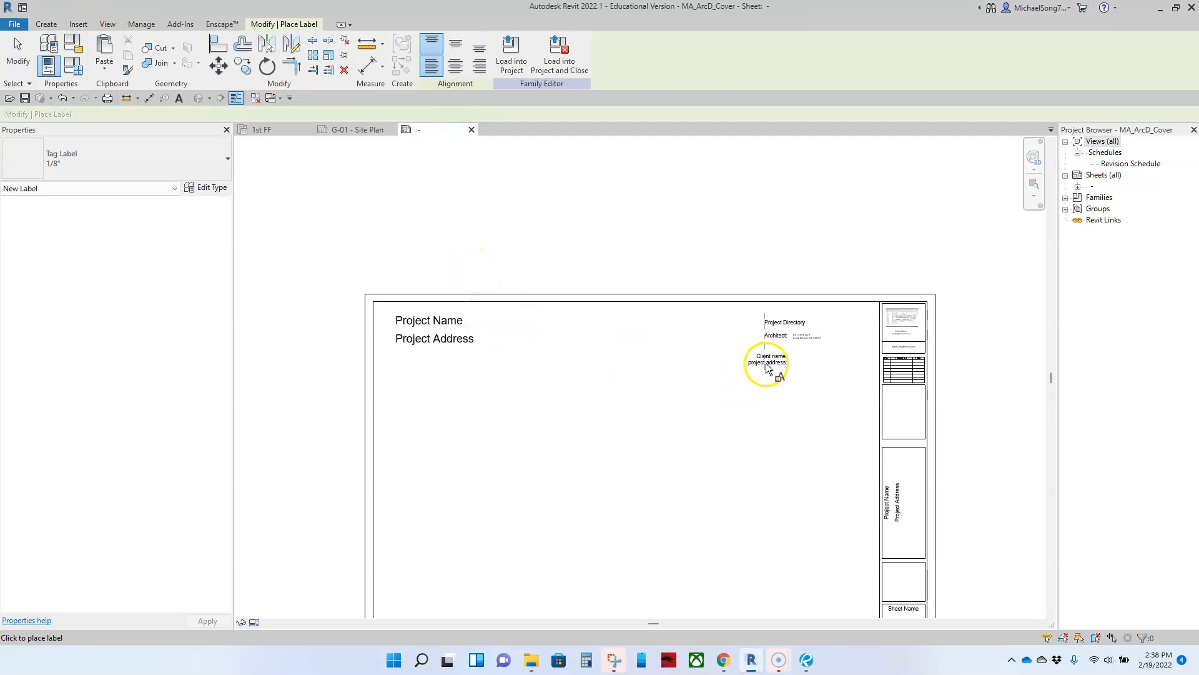
scroll(768, 364, up, 6)
middle_drag(837, 367, 600, 359)
scroll(656, 376, down, 3)
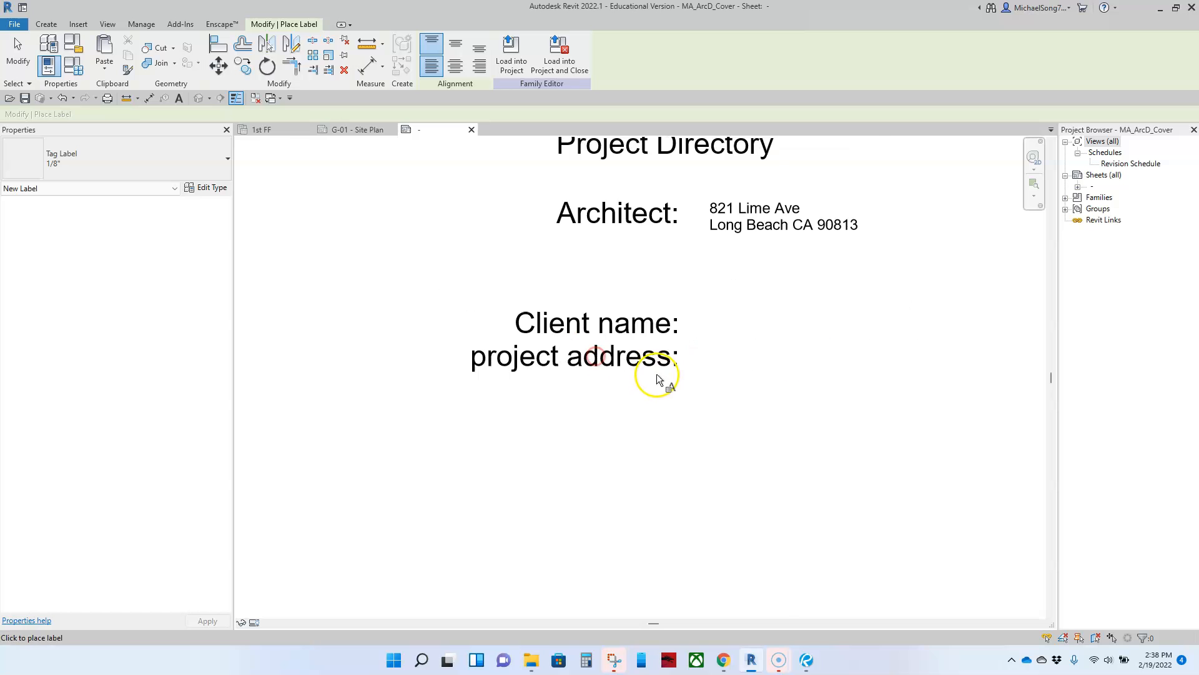
click(711, 376)
scroll(456, 343, down, 7)
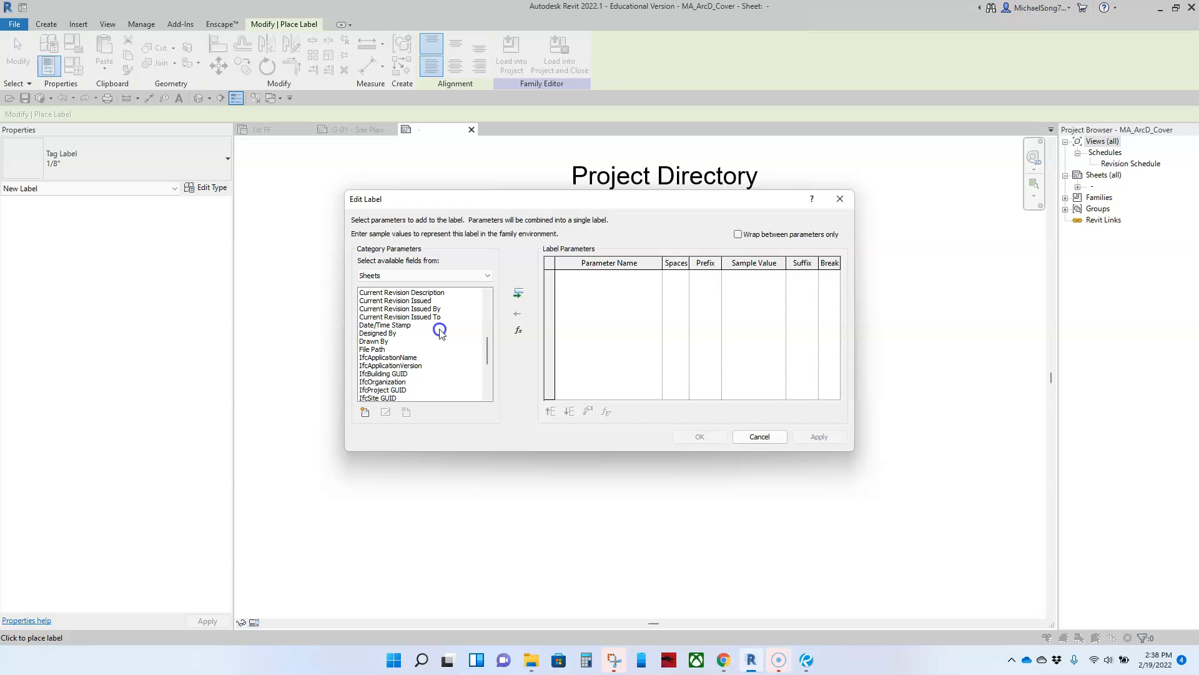
scroll(428, 338, down, 4)
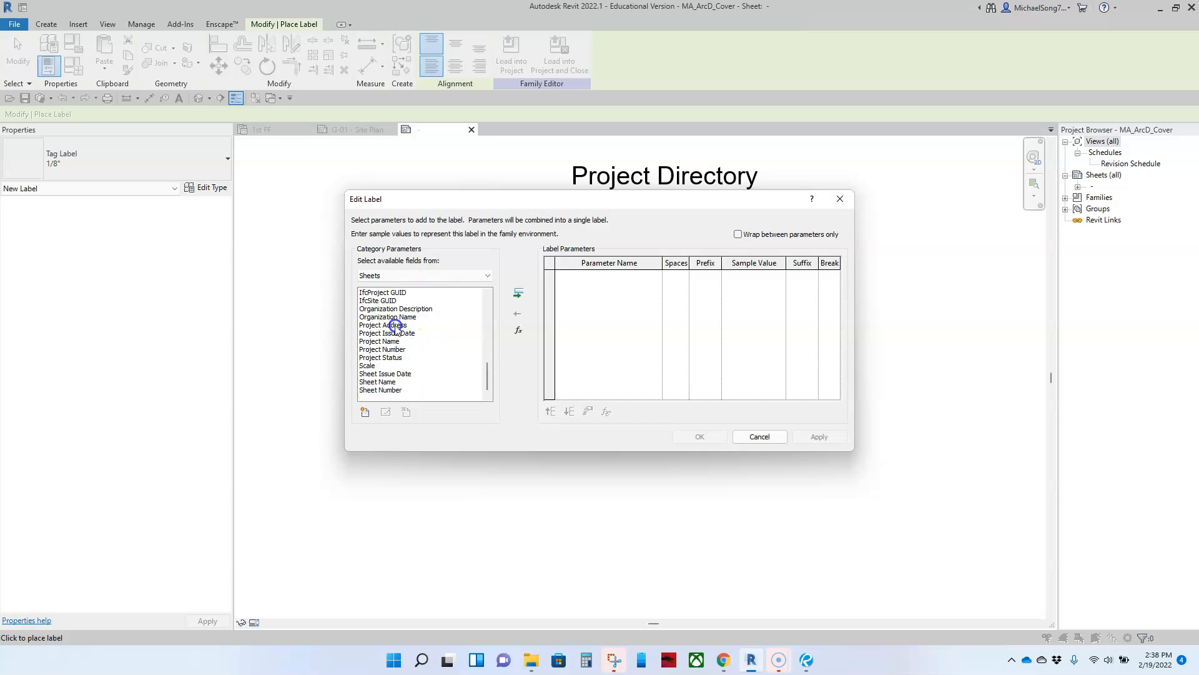
click(519, 303)
click(694, 435)
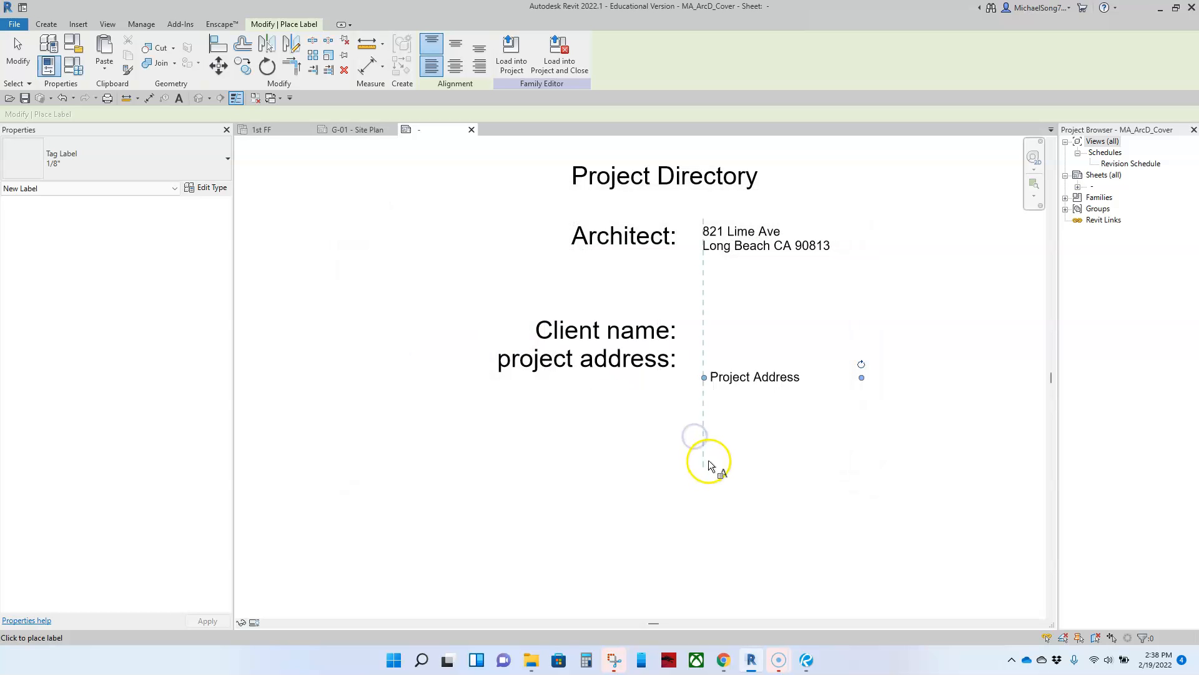
key(Escape)
key(Escape)
Move the new Project Address label aside and inspect the vertical label in the title block
scroll(724, 466, down, 5)
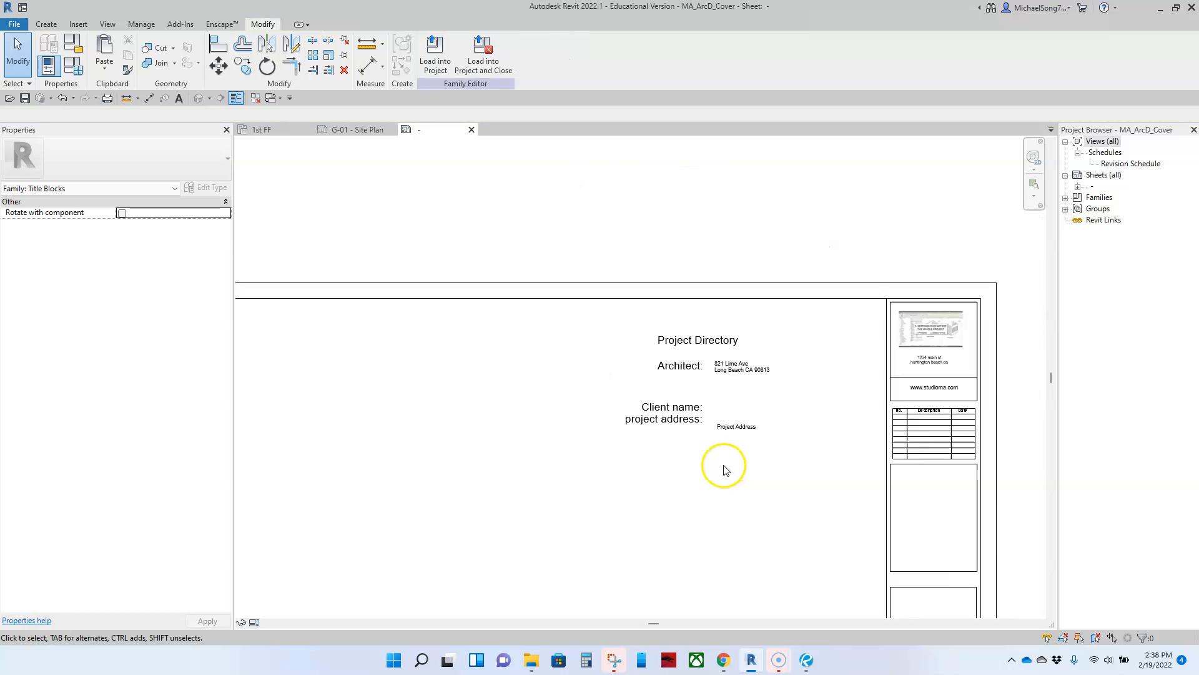
drag(638, 326, 649, 367)
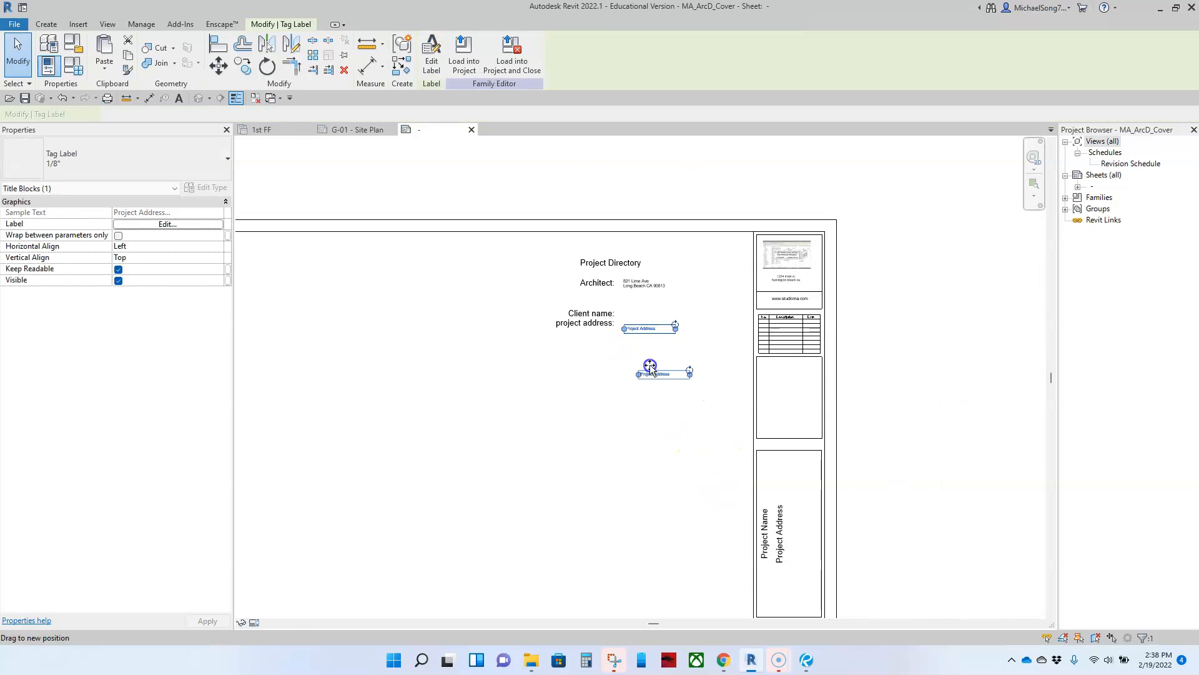
drag(758, 510, 675, 515)
scroll(787, 549, up, 3)
click(776, 547)
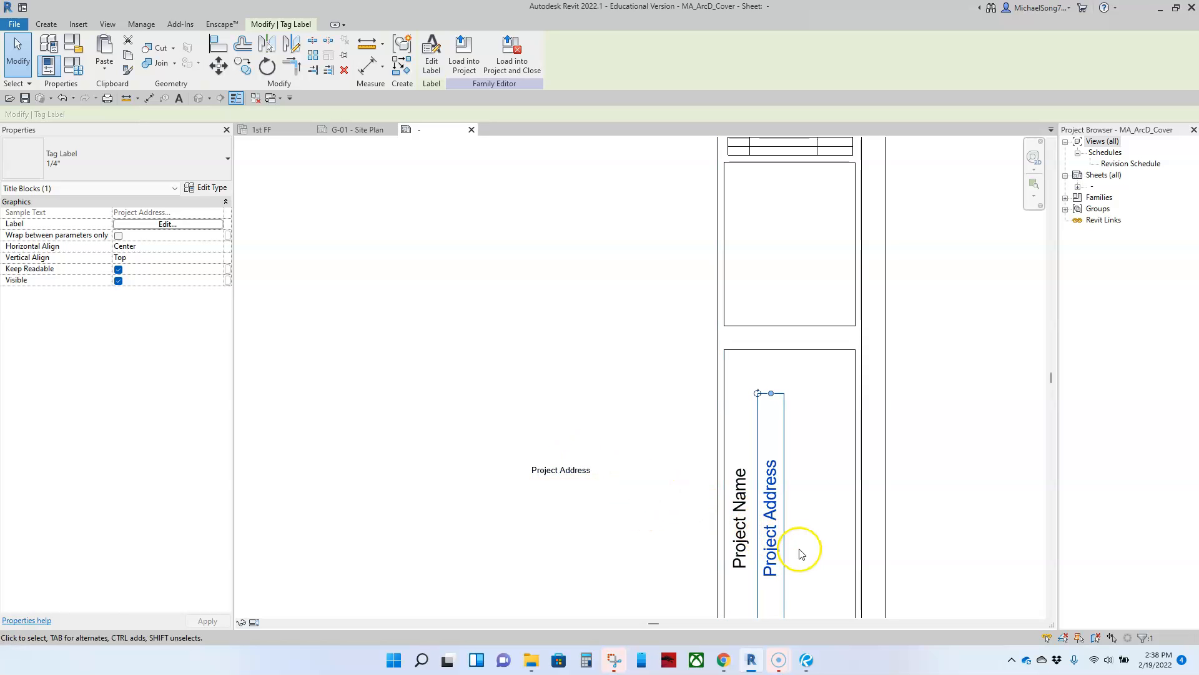
click(583, 507)
scroll(581, 503, down, 3)
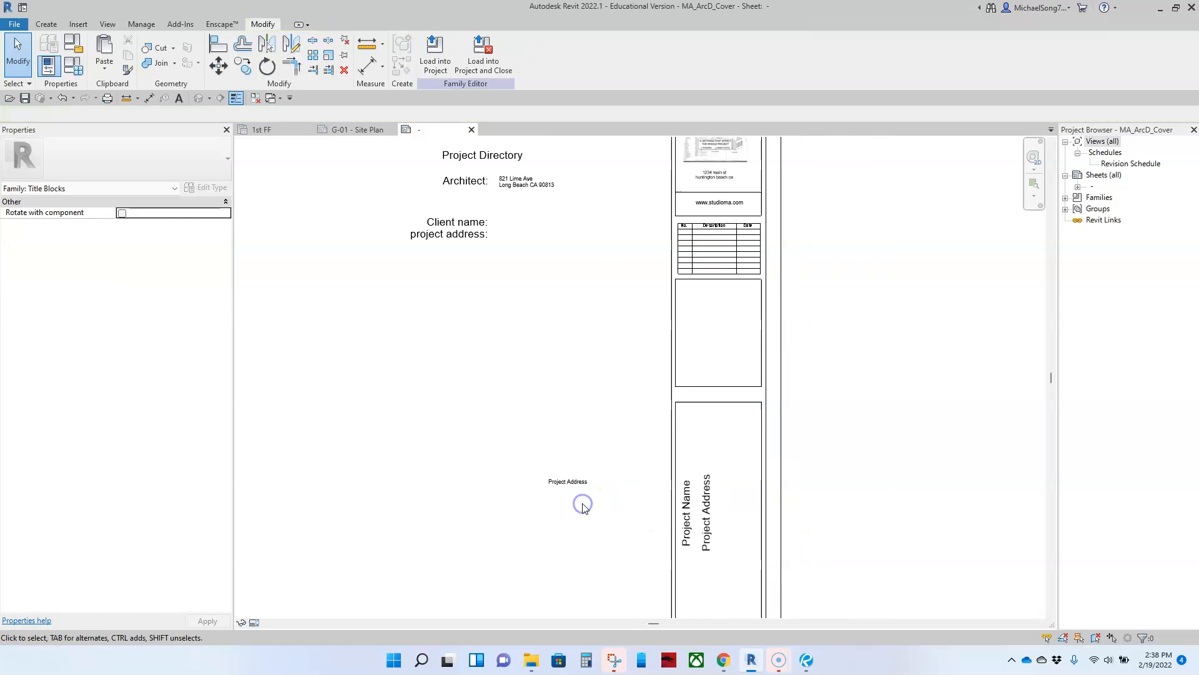
scroll(574, 500, up, 3)
Position the Project Address label beside 'project address:' and nudge it into line
drag(572, 485, 525, 240)
click(520, 260)
click(528, 183)
click(456, 311)
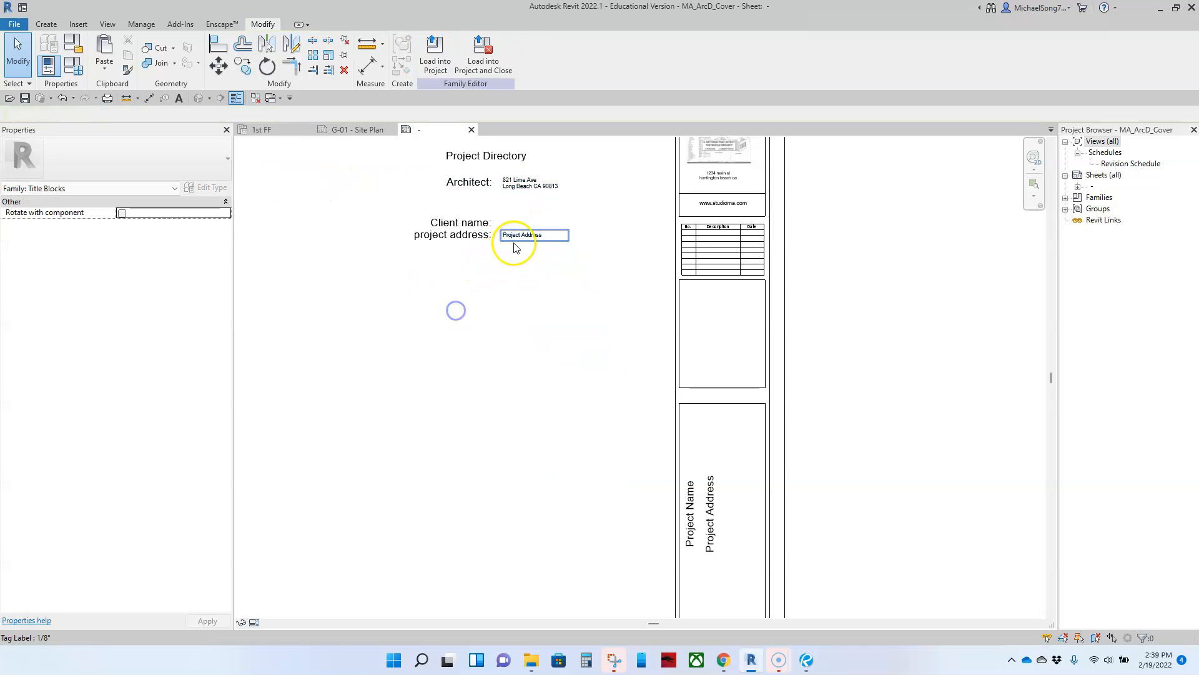
click(515, 240)
click(439, 366)
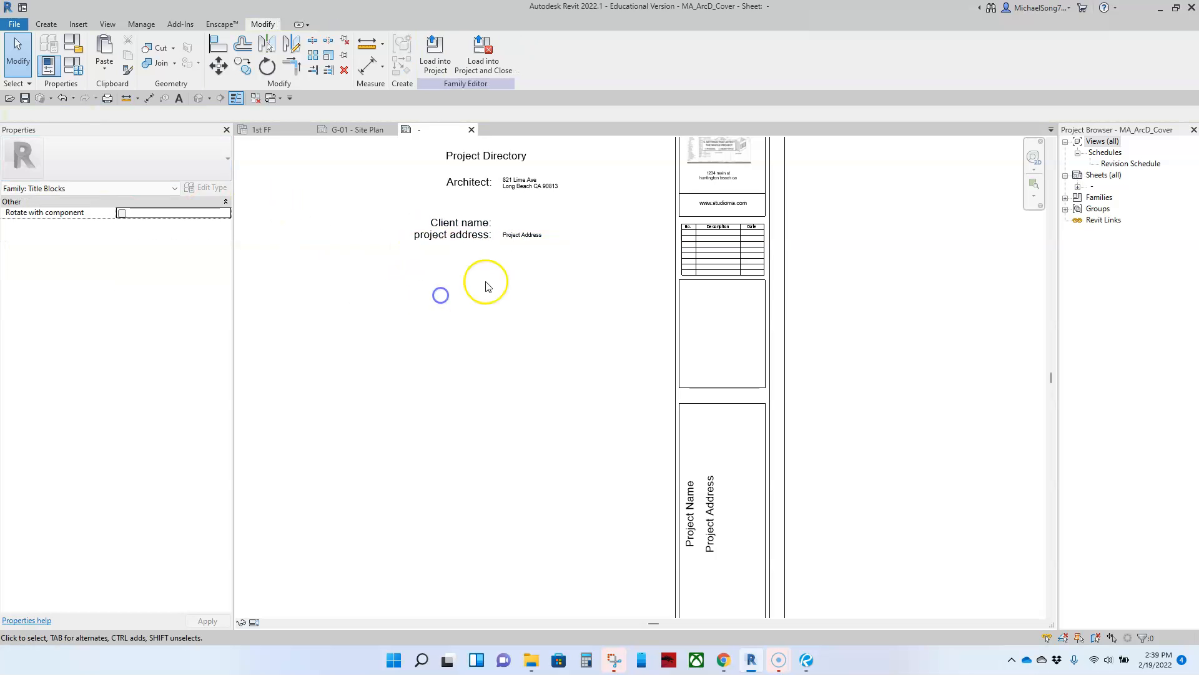
scroll(482, 268, up, 5)
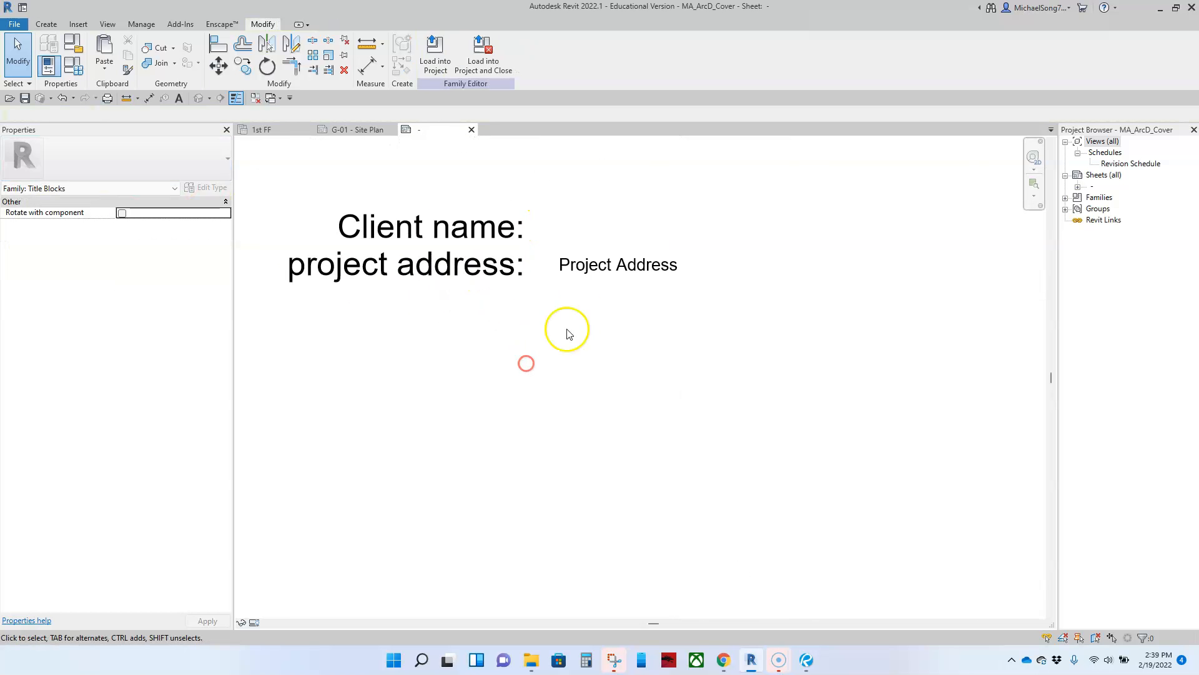
click(588, 281)
key(Down)
key(Down)
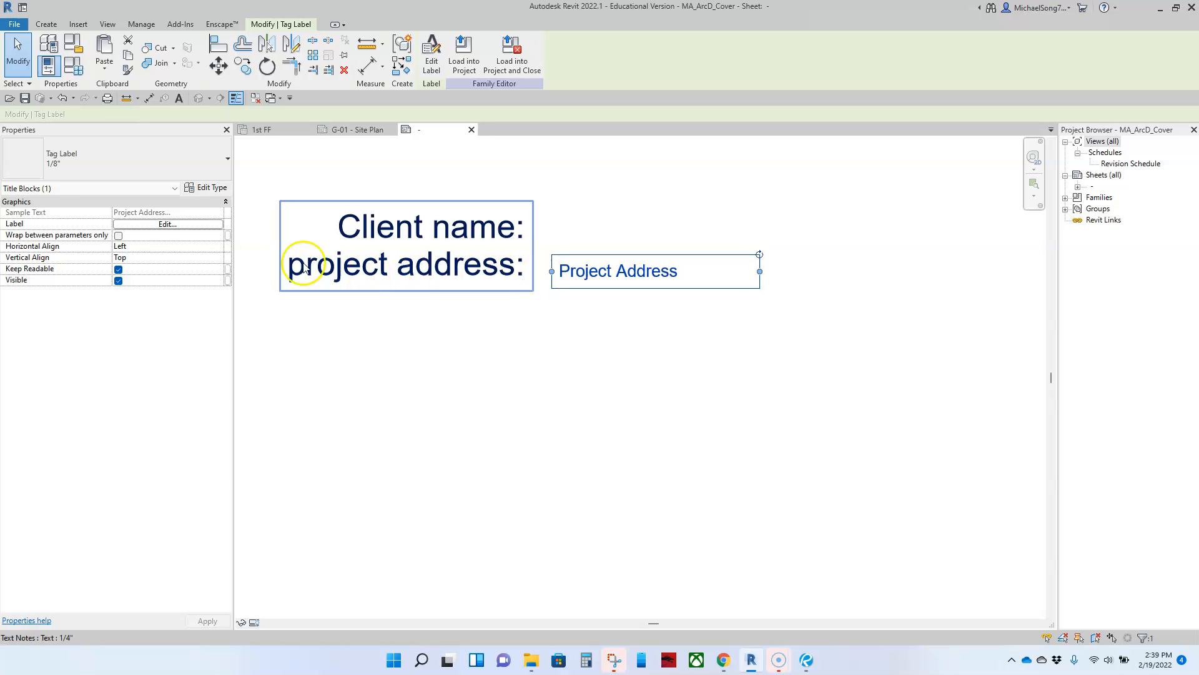
click(402, 300)
Copy the Project Address label (CO) up beside 'Client name:'
click(606, 279)
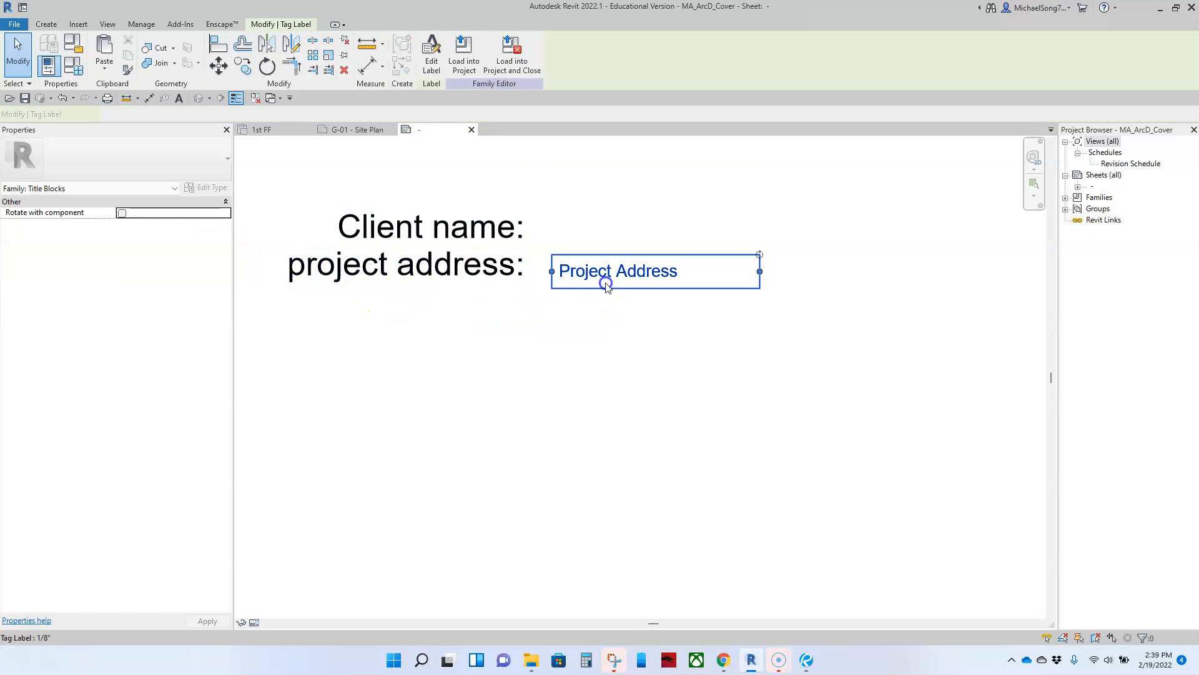
key(c)
key(o)
click(757, 389)
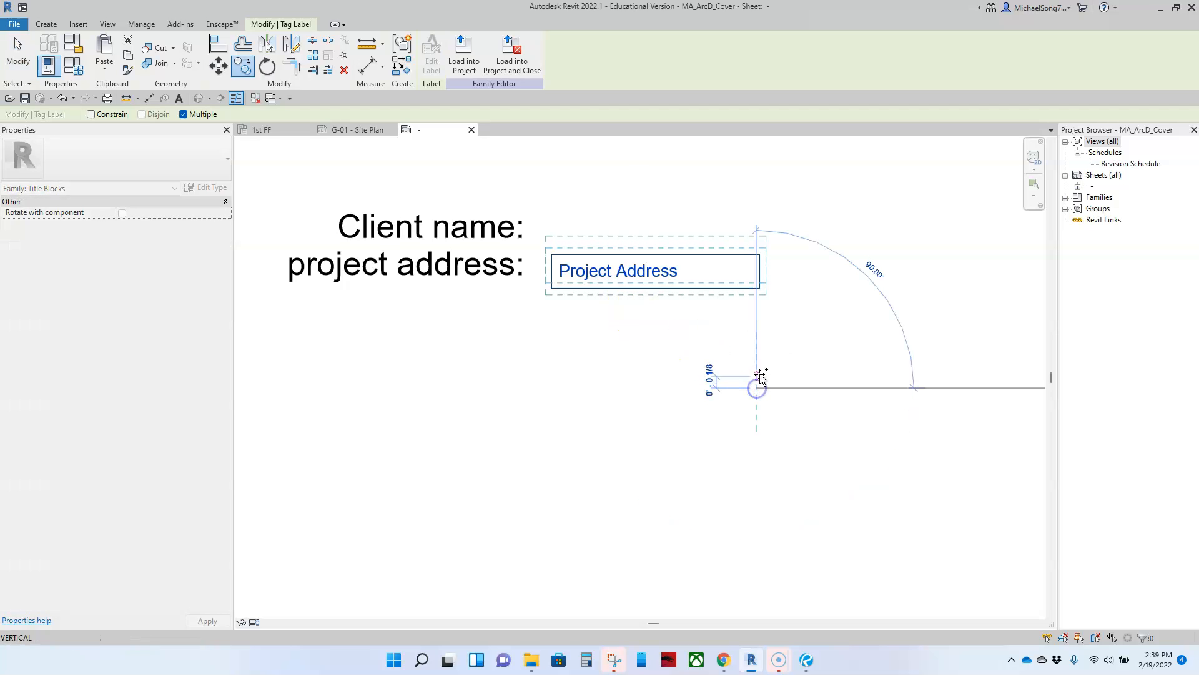
click(758, 350)
key(Escape)
click(650, 246)
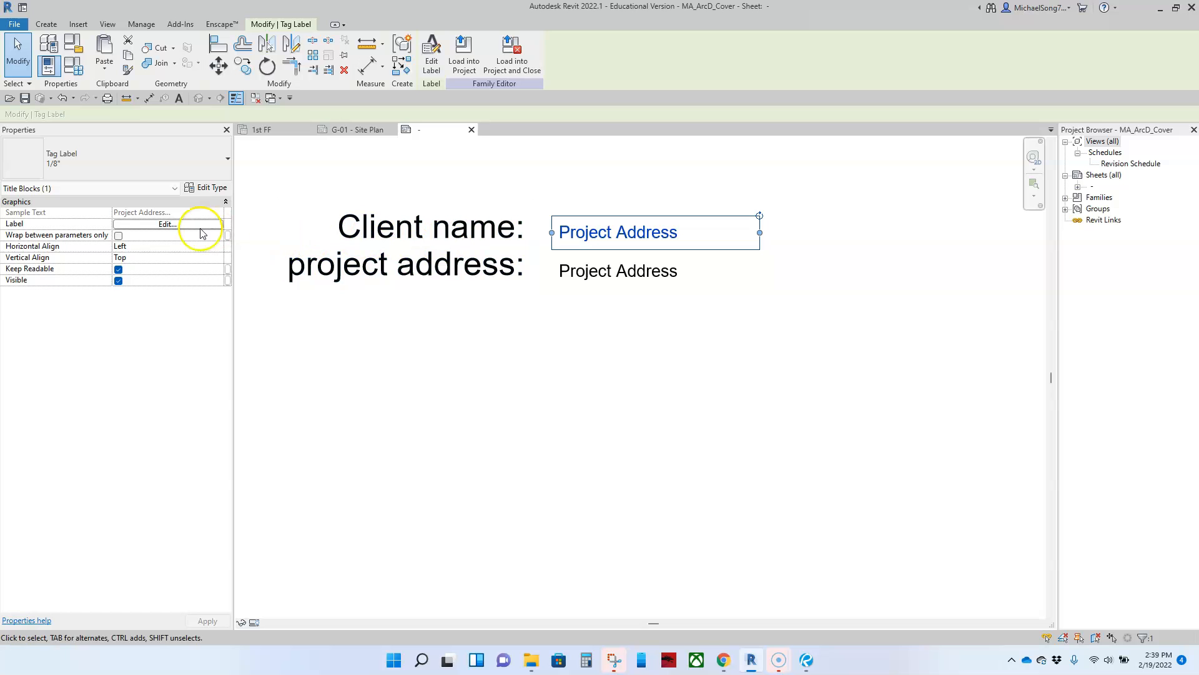
Swap the upper label's parameter from Project Address to Client Name
click(165, 224)
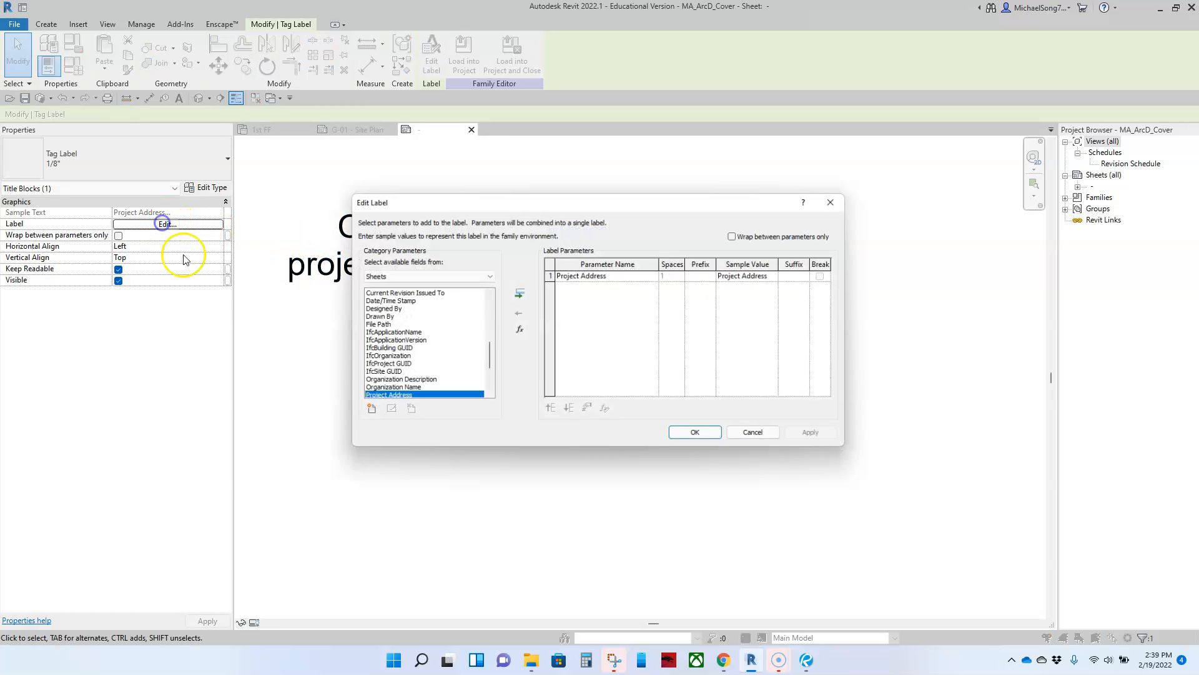
click(521, 311)
scroll(444, 324, up, 3)
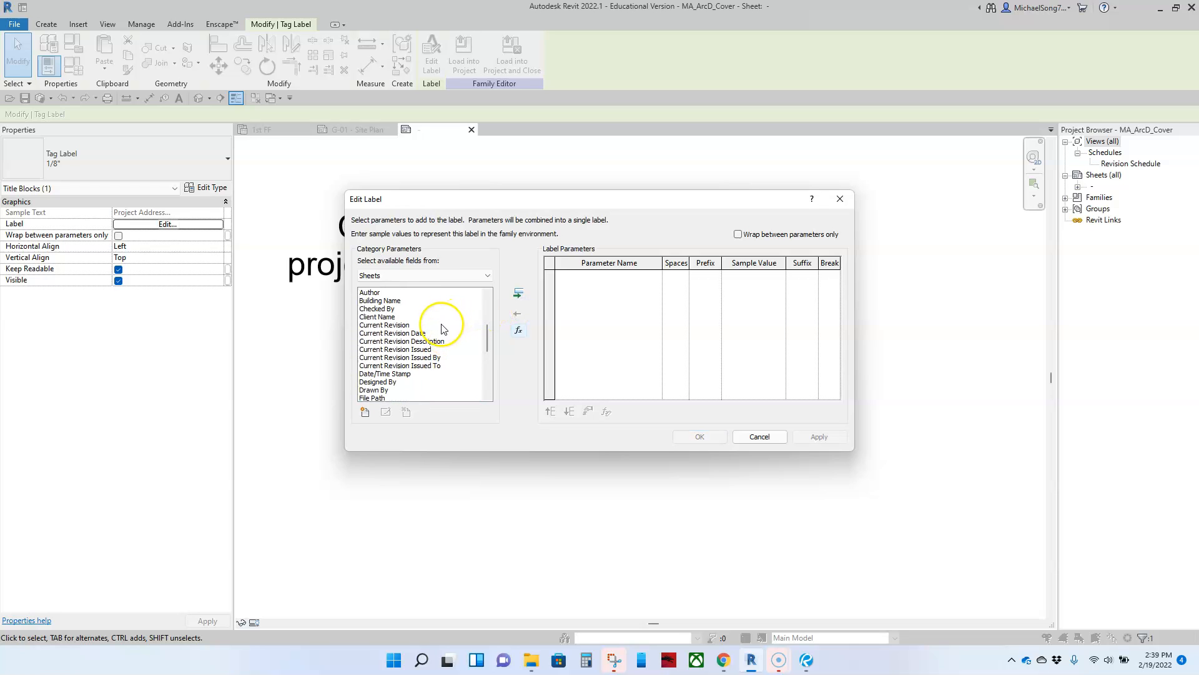
click(386, 318)
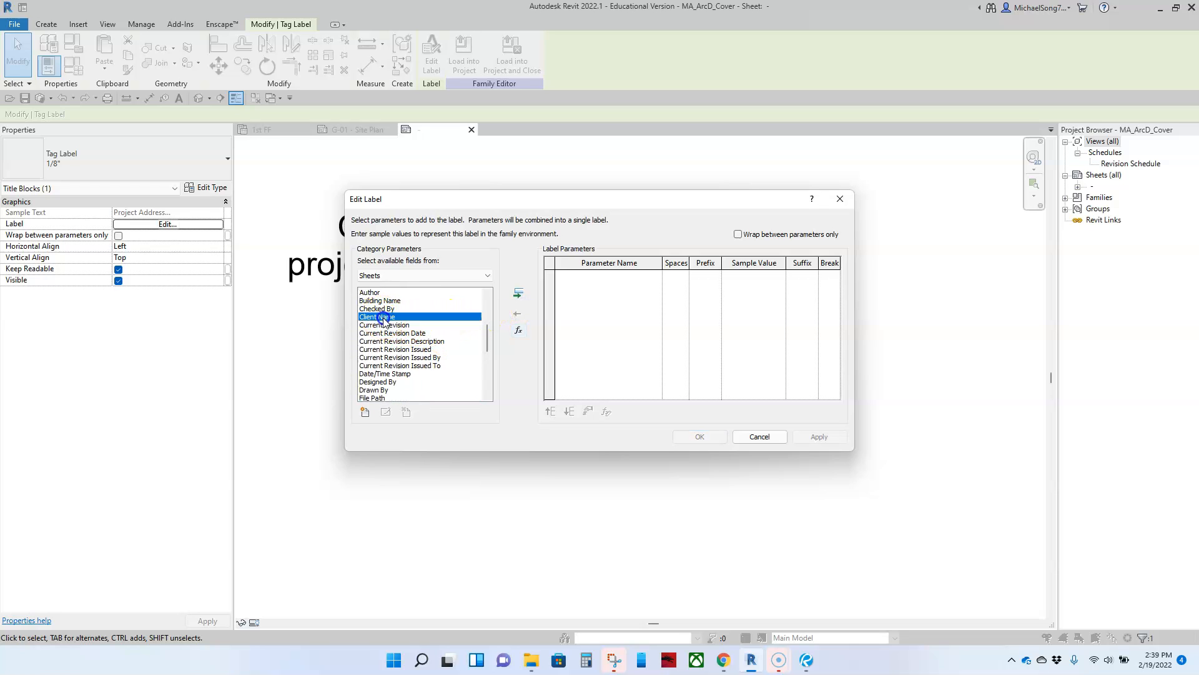
click(518, 293)
click(683, 436)
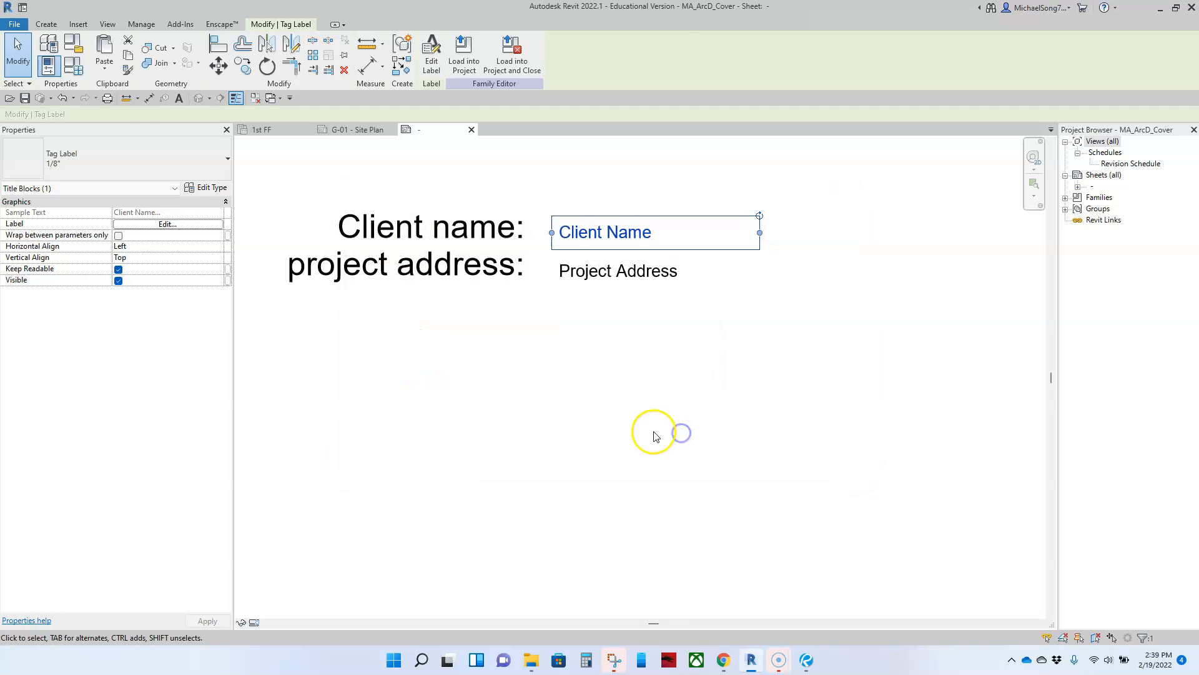
click(654, 430)
scroll(637, 435, down, 4)
middle_drag(612, 449, 680, 376)
scroll(679, 408, down, 1)
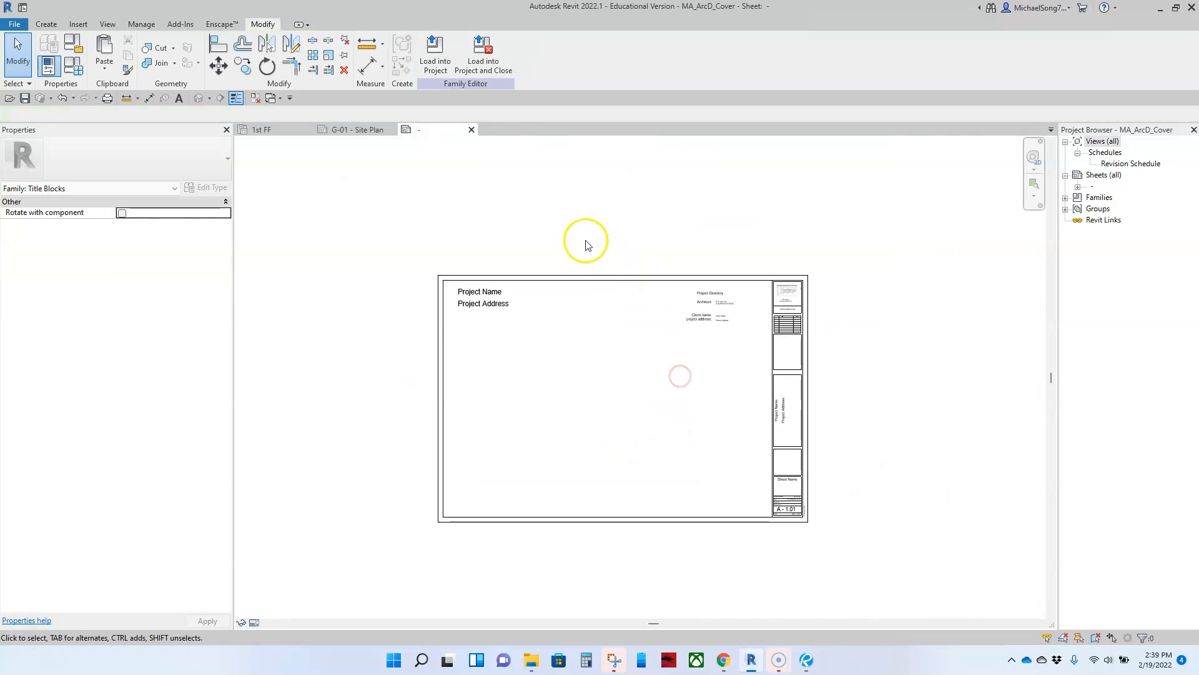
Load the title block into Eastridge with overwrite, check G-01's directory, then view Eastridge_RTI in Bluebeam
click(435, 55)
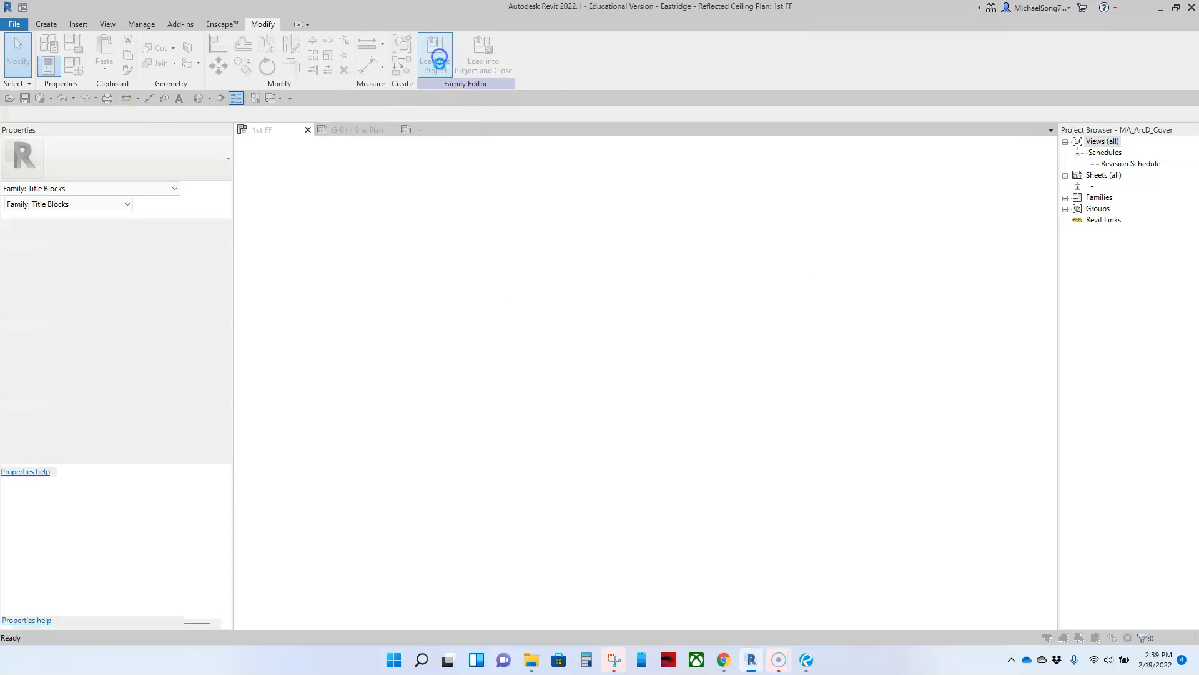
click(511, 317)
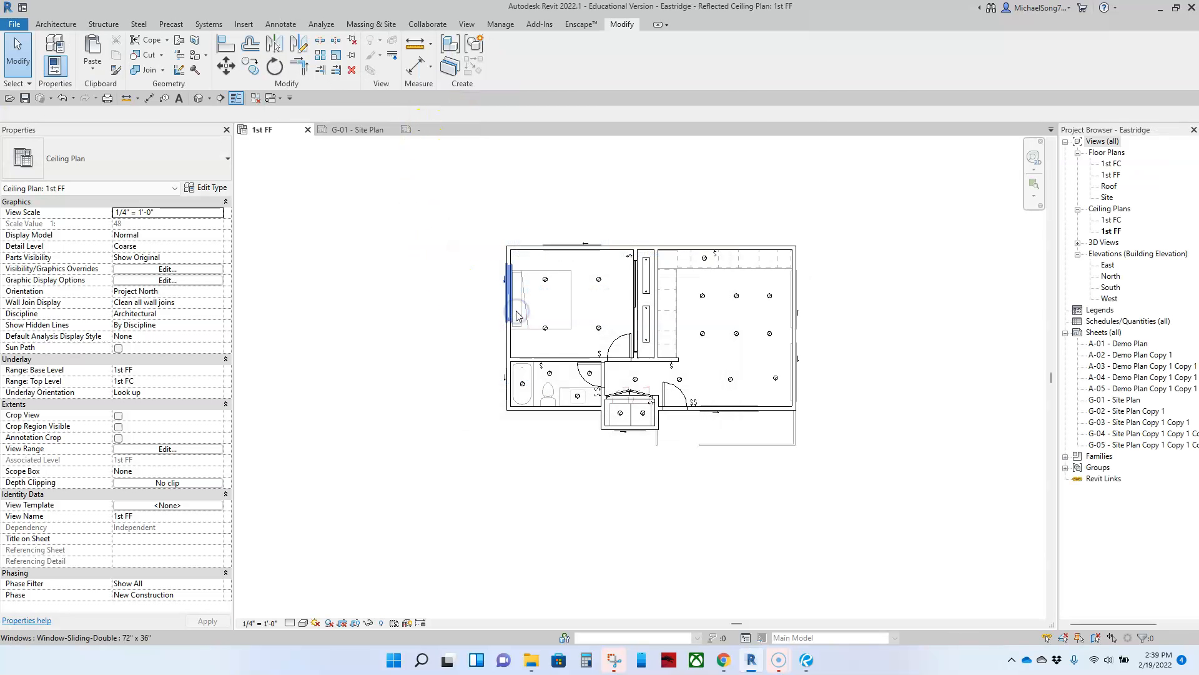
click(337, 130)
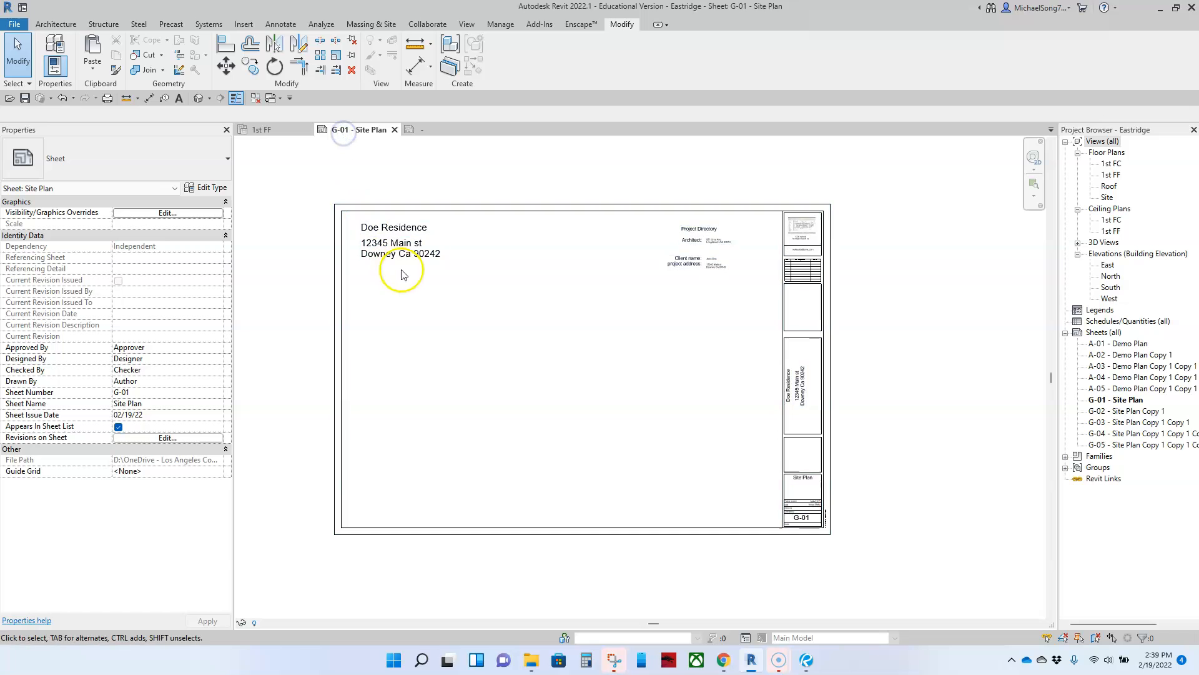
scroll(687, 262, up, 5)
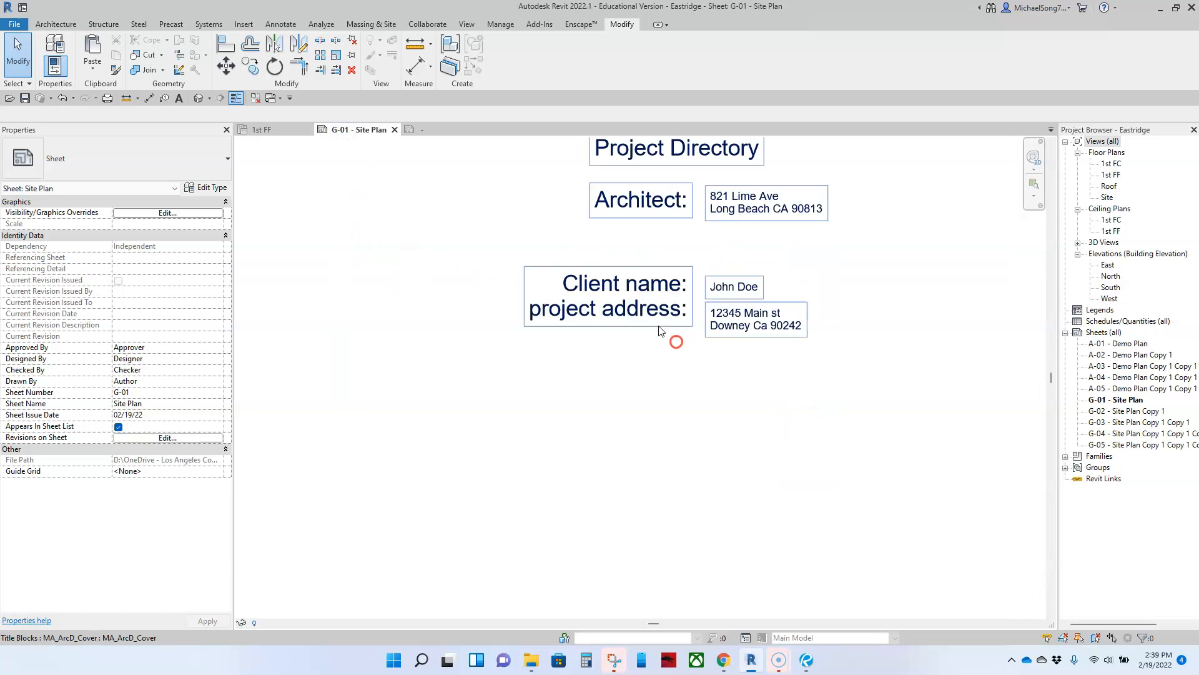
middle_drag(819, 289, 779, 365)
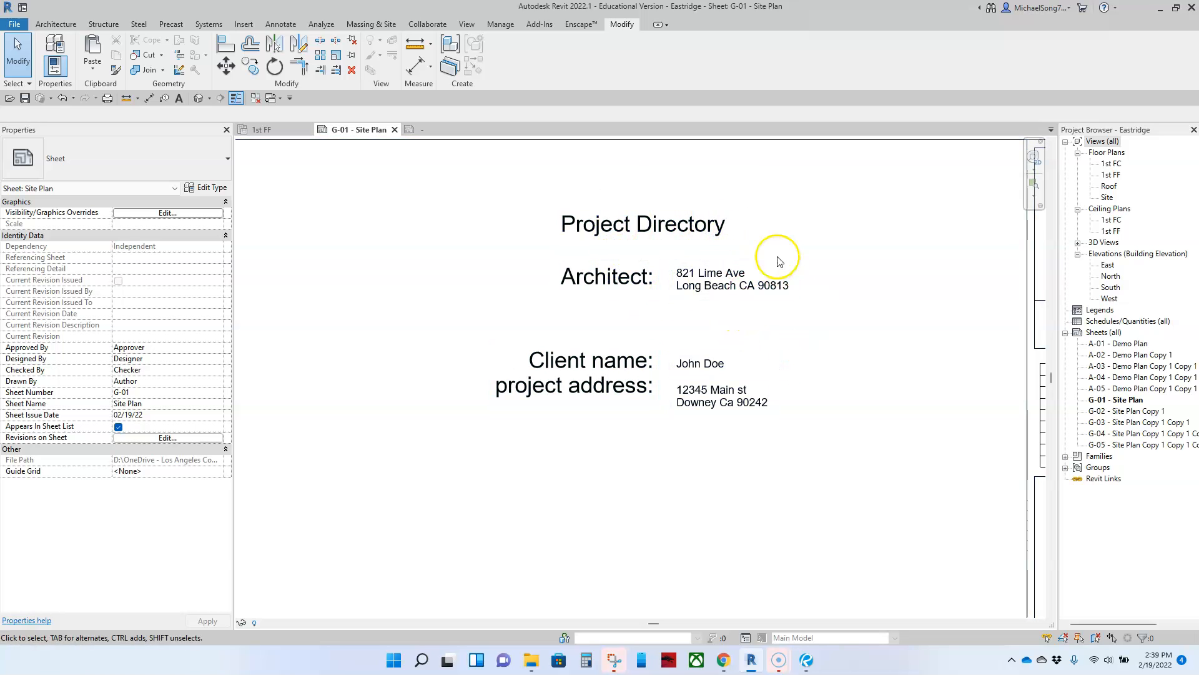
scroll(649, 281, down, 5)
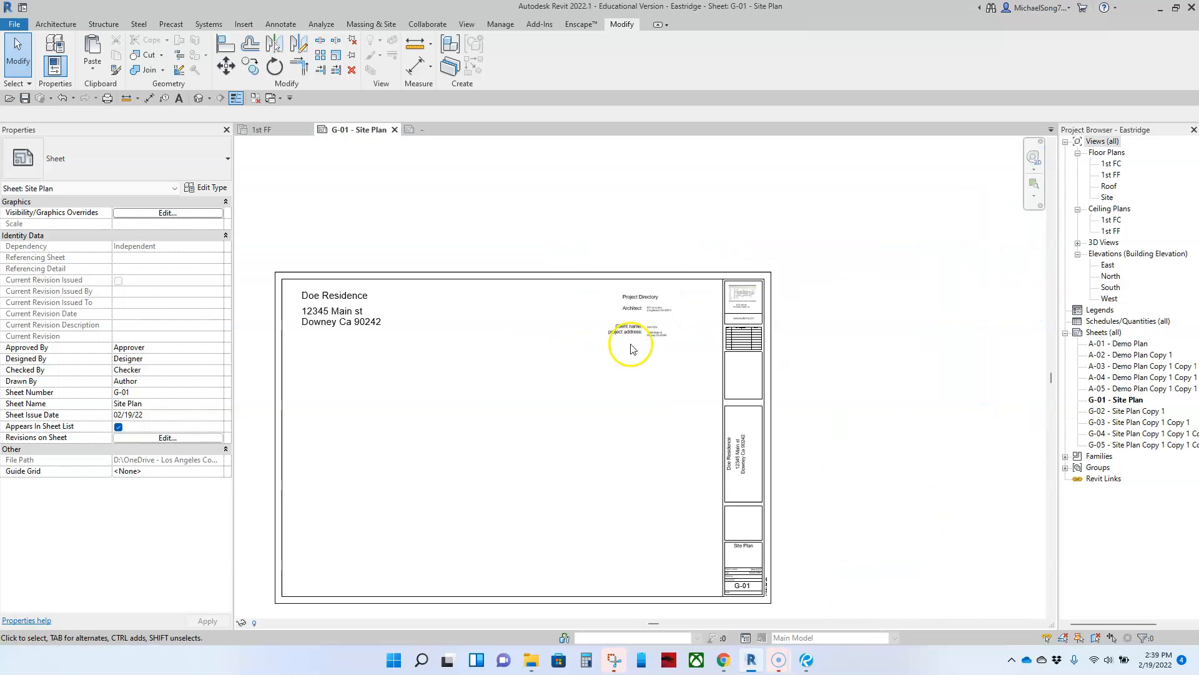
click(805, 663)
scroll(753, 548, down, 5)
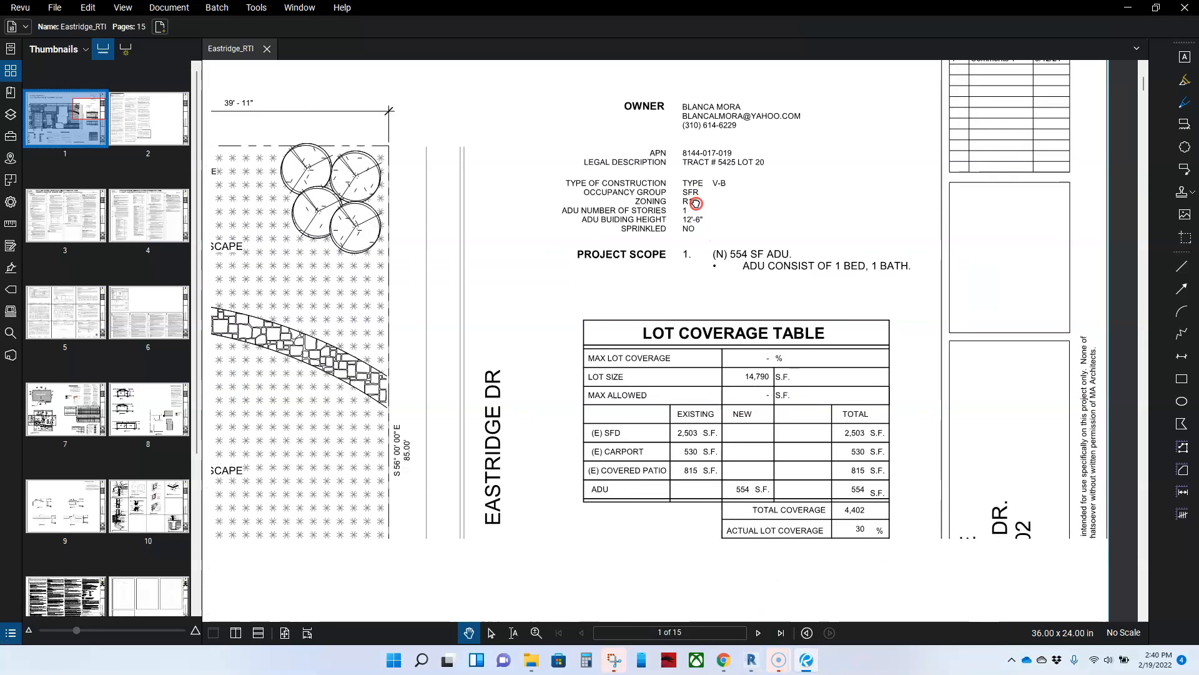